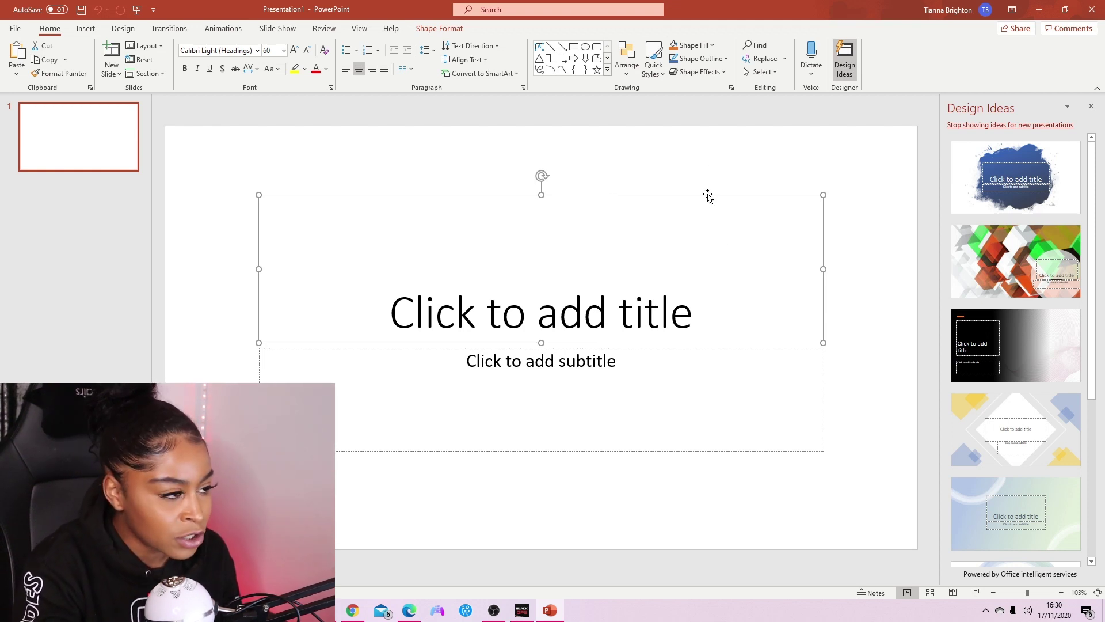
- Create a new blank PowerPoint presentation
{"action": "left_click", "coordinate": [15, 29]}
{"action": "left_click", "coordinate": [61, 79]}
{"action": "left_click", "coordinate": [131, 126]}
- Delete the title and subtitle placeholders from the first slide
{"action": "left_click", "coordinate": [527, 194]}
{"action": "left_click", "coordinate": [524, 195]}
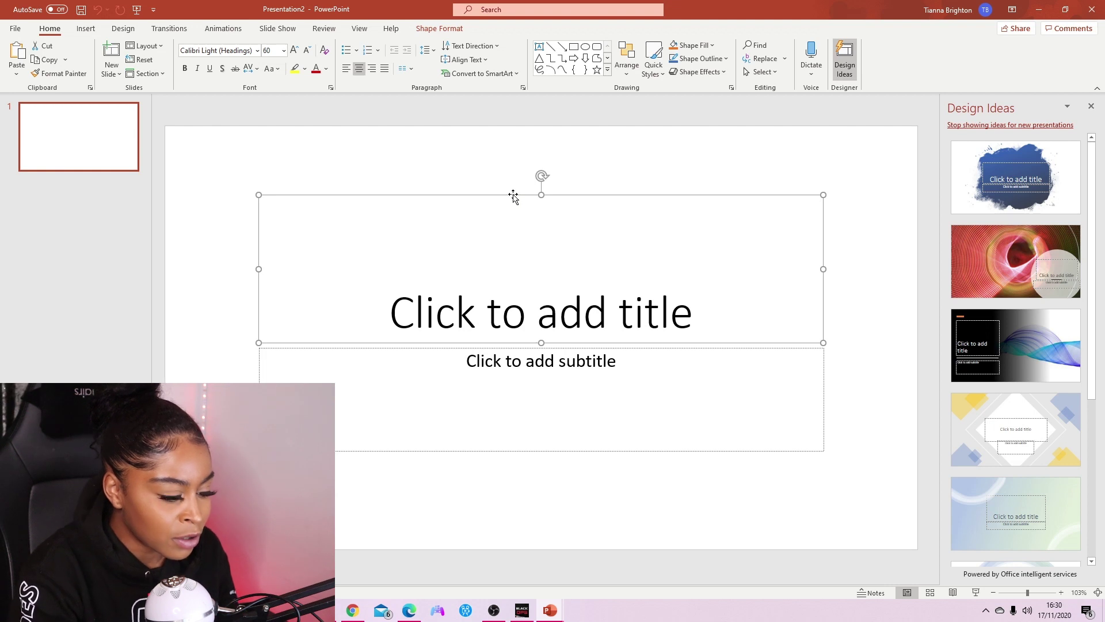
{"action": "key", "text": "Delete"}
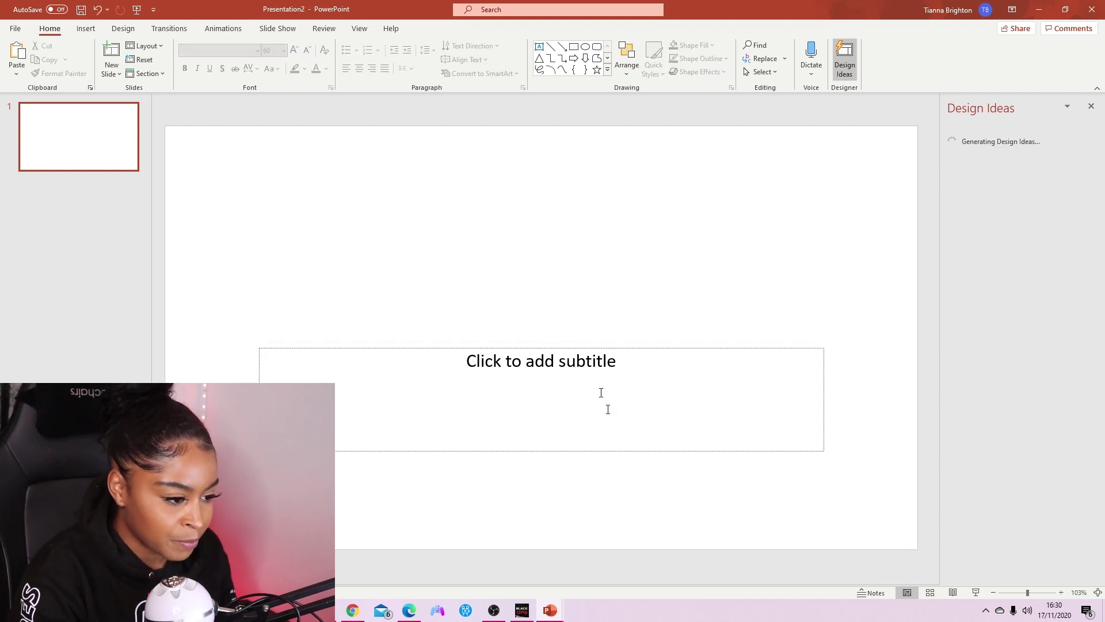
{"action": "left_click", "coordinate": [547, 347]}
{"action": "key", "text": "Delete"}
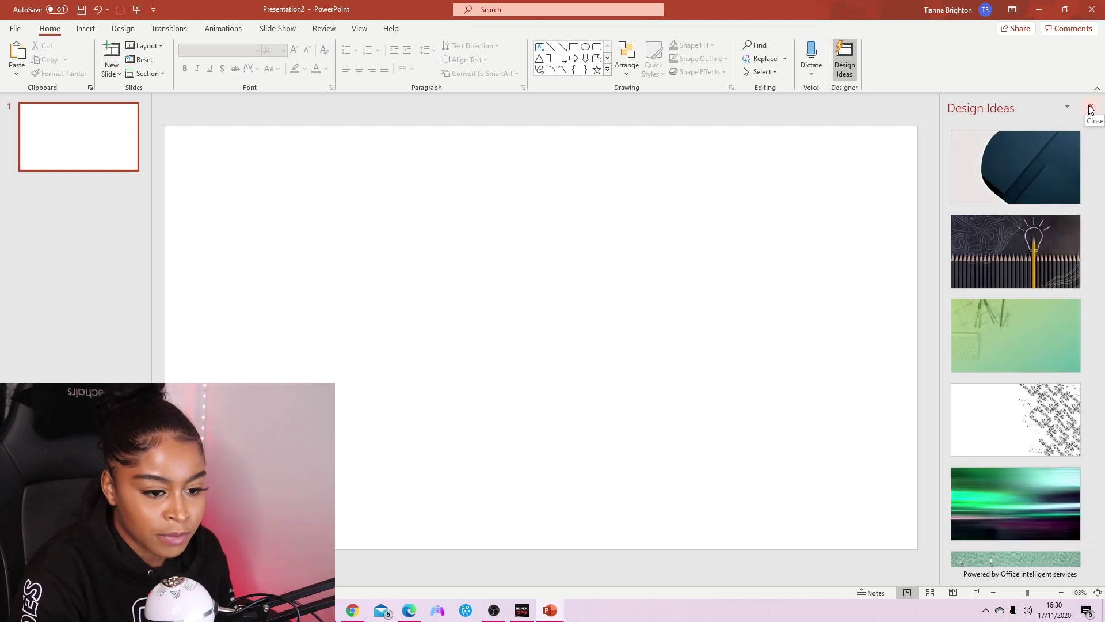
- Close the Design Ideas pane, leaving a completely empty slide
{"action": "scroll", "coordinate": [1034, 343], "scroll_direction": "down", "scroll_amount": 3}
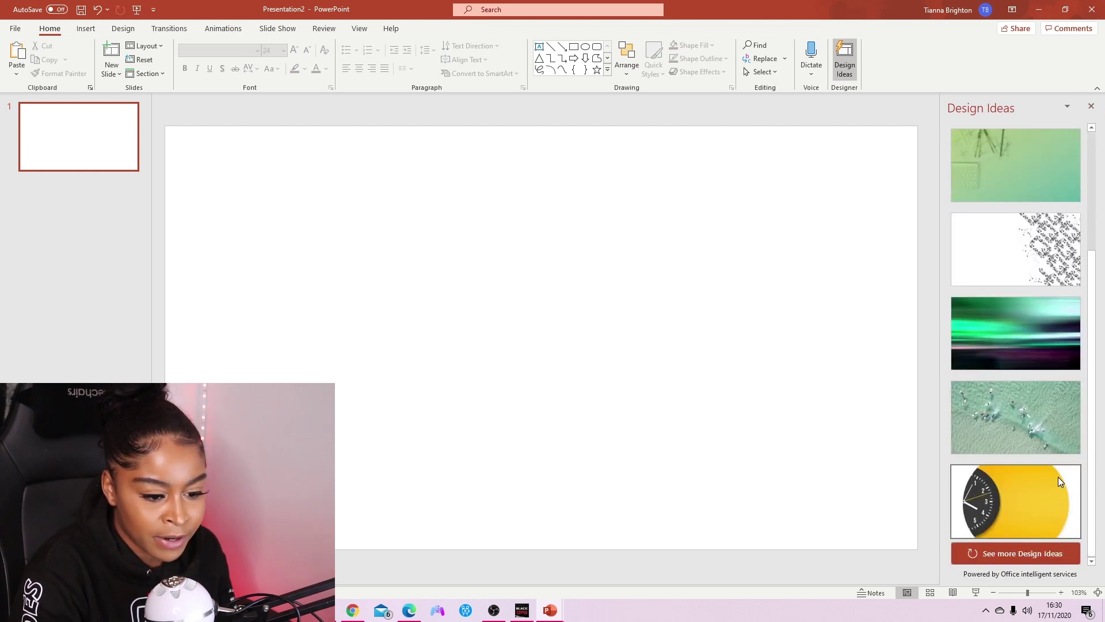
{"action": "scroll", "coordinate": [1056, 481], "scroll_direction": "up", "scroll_amount": 1}
{"action": "scroll", "coordinate": [1054, 483], "scroll_direction": "up", "scroll_amount": 2}
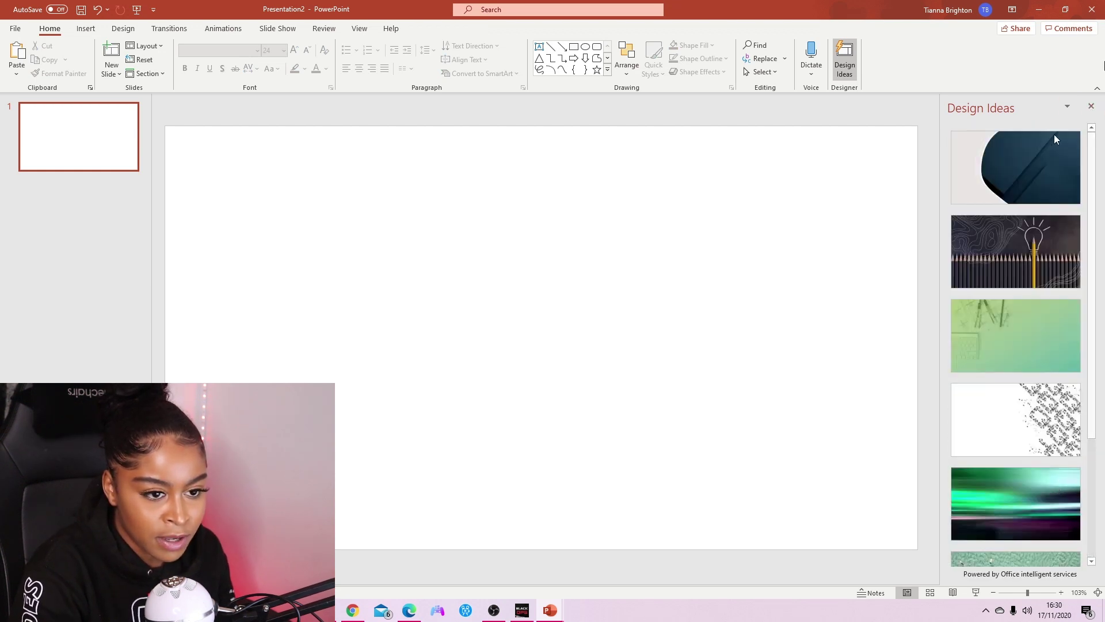
{"action": "left_click", "coordinate": [1091, 106]}
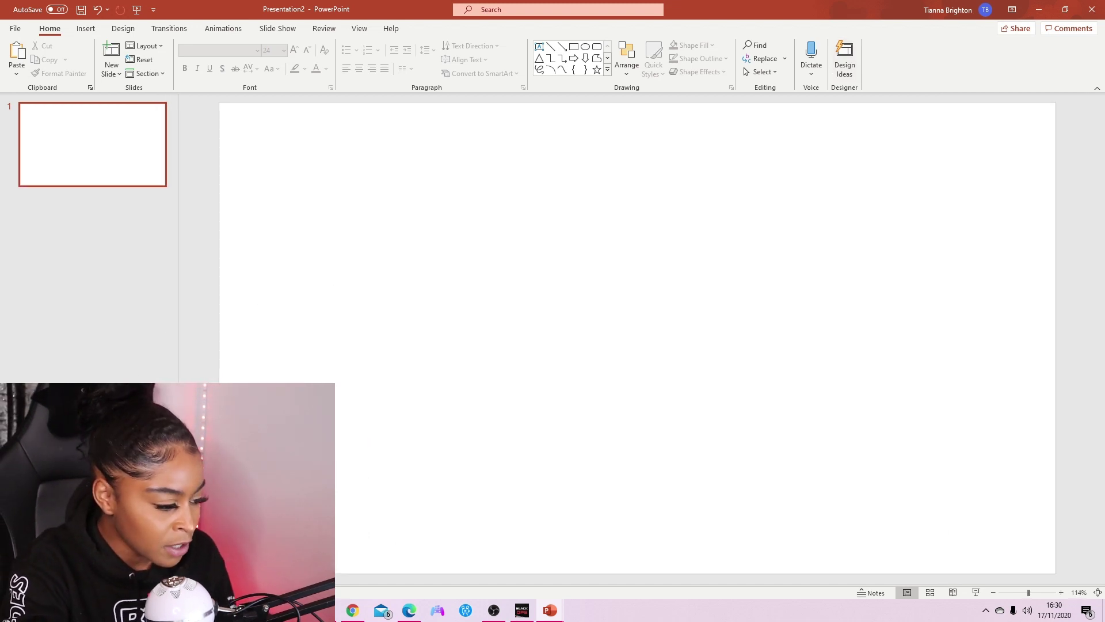
{"action": "left_click", "coordinate": [324, 610]}
- Drag the call-of-duty-warzone soldiers image onto the slide to fill its full width
{"action": "left_click_drag", "start_coordinate": [529, 150], "coordinate": [553, 262]}
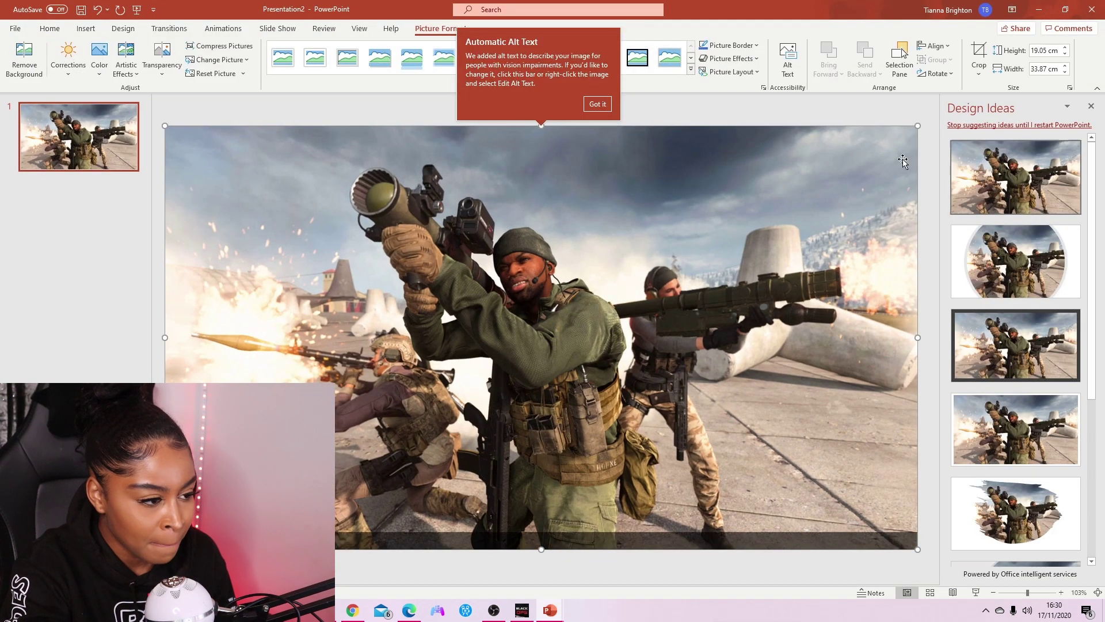
{"action": "left_click", "coordinate": [604, 108]}
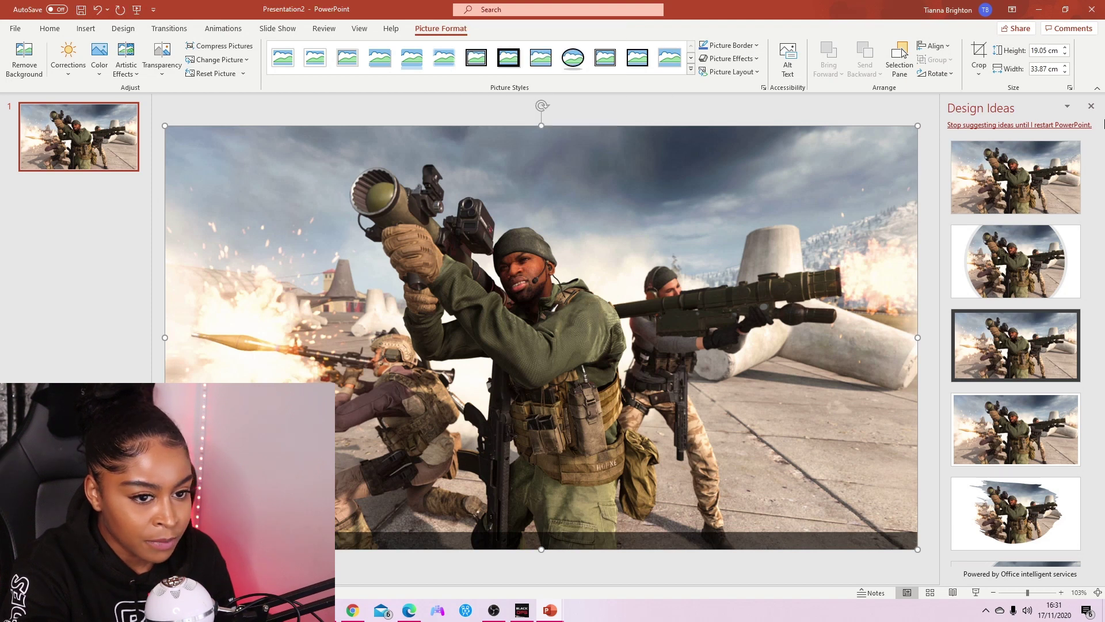
{"action": "left_click", "coordinate": [1091, 107]}
{"action": "left_click", "coordinate": [209, 121]}
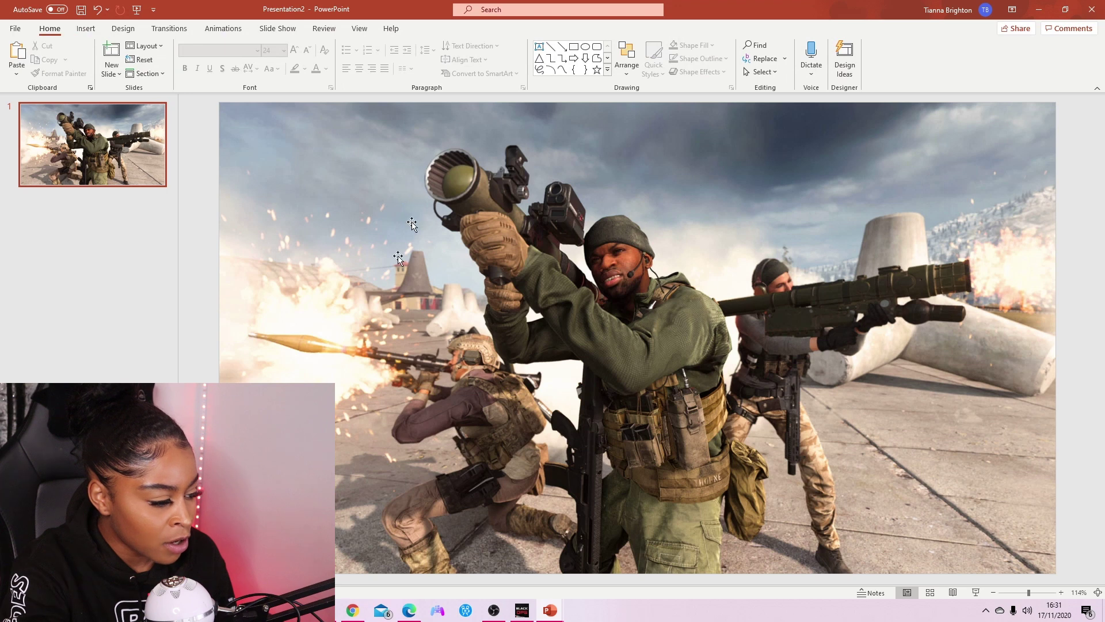
{"action": "mouse_move", "coordinate": [899, 280]}
{"action": "left_mouse_down"}
{"action": "mouse_move", "coordinate": [883, 307]}
{"action": "mouse_move", "coordinate": [895, 274]}
{"action": "left_mouse_up"}
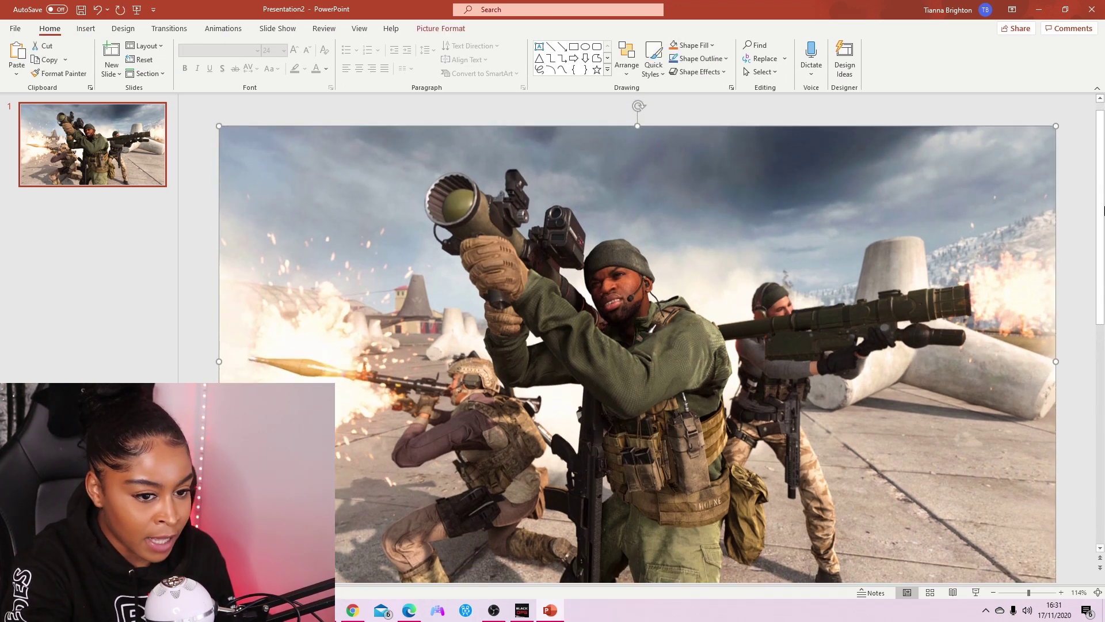
{"action": "scroll", "coordinate": [1103, 210], "scroll_direction": "down", "scroll_amount": 1}
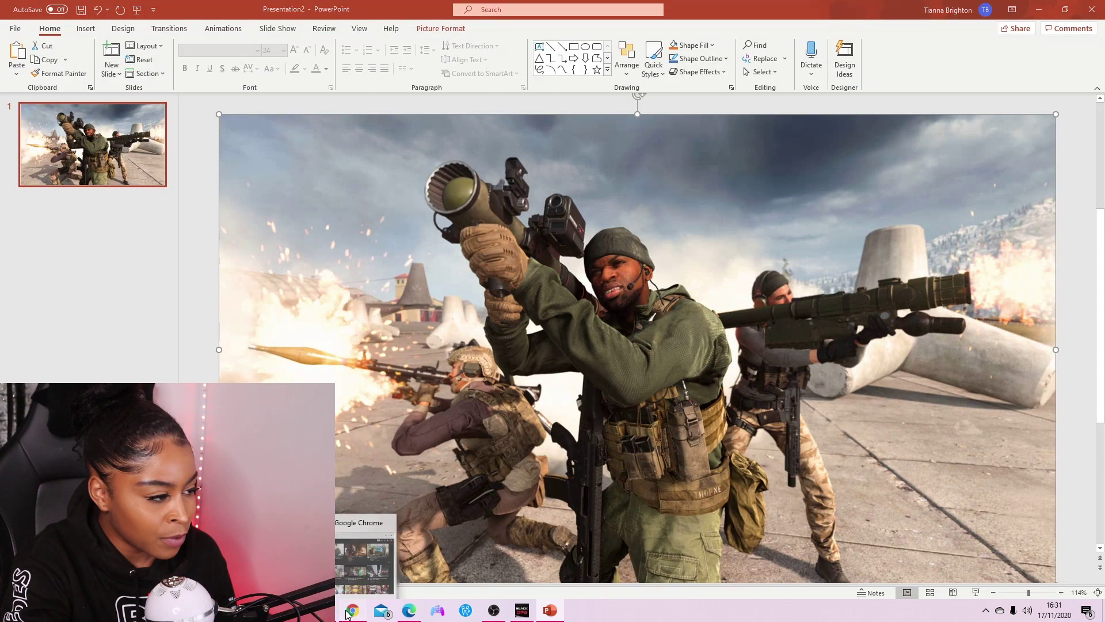
- Search the web for 'bg remove' and open the remove.bg website
{"action": "left_click", "coordinate": [352, 610]}
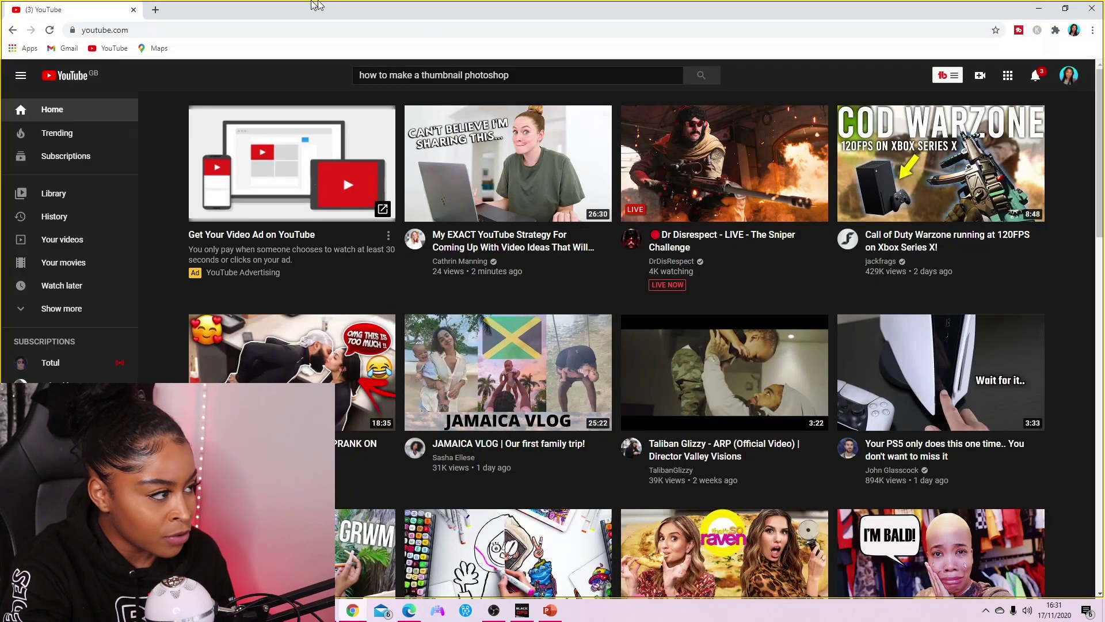
{"action": "left_click", "coordinate": [155, 10]}
{"action": "left_click", "coordinate": [201, 32]}
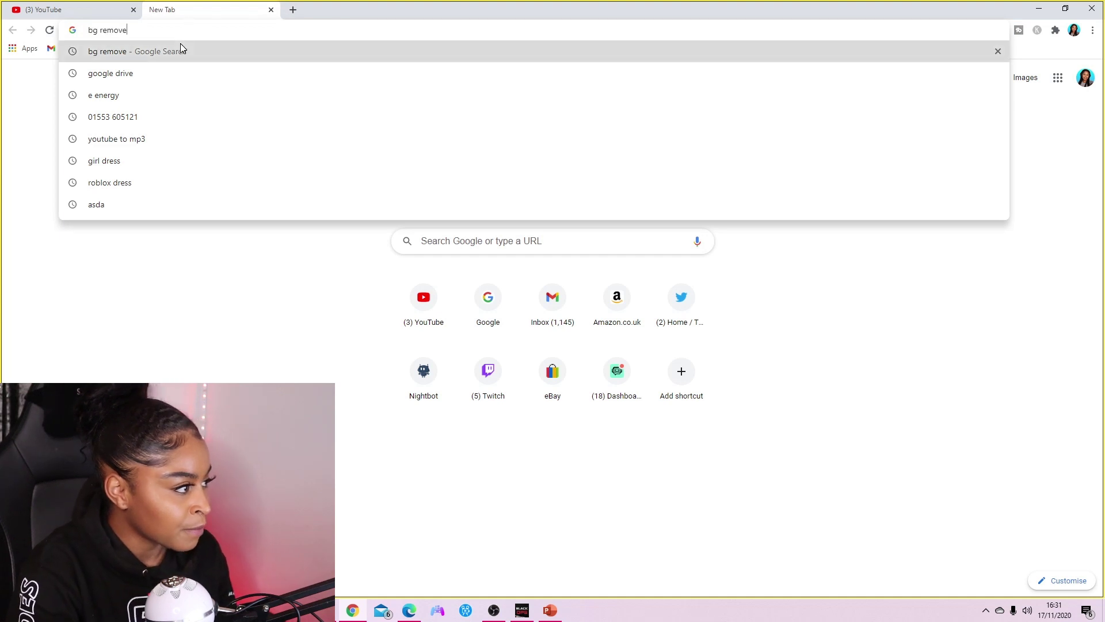
{"action": "left_click", "coordinate": [183, 42]}
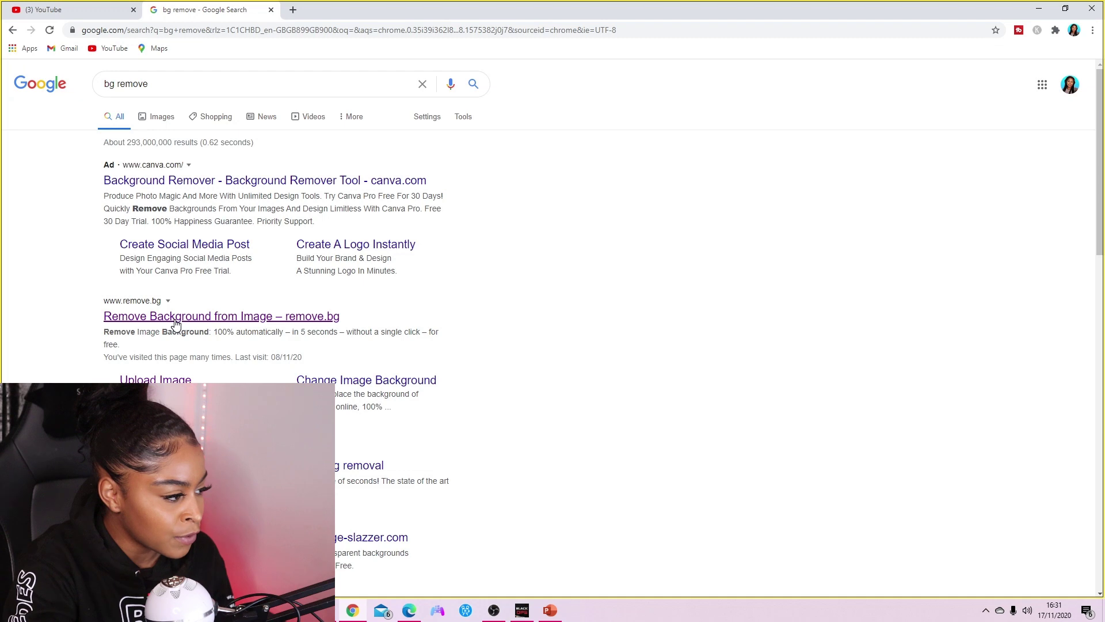
{"action": "left_click", "coordinate": [175, 323]}
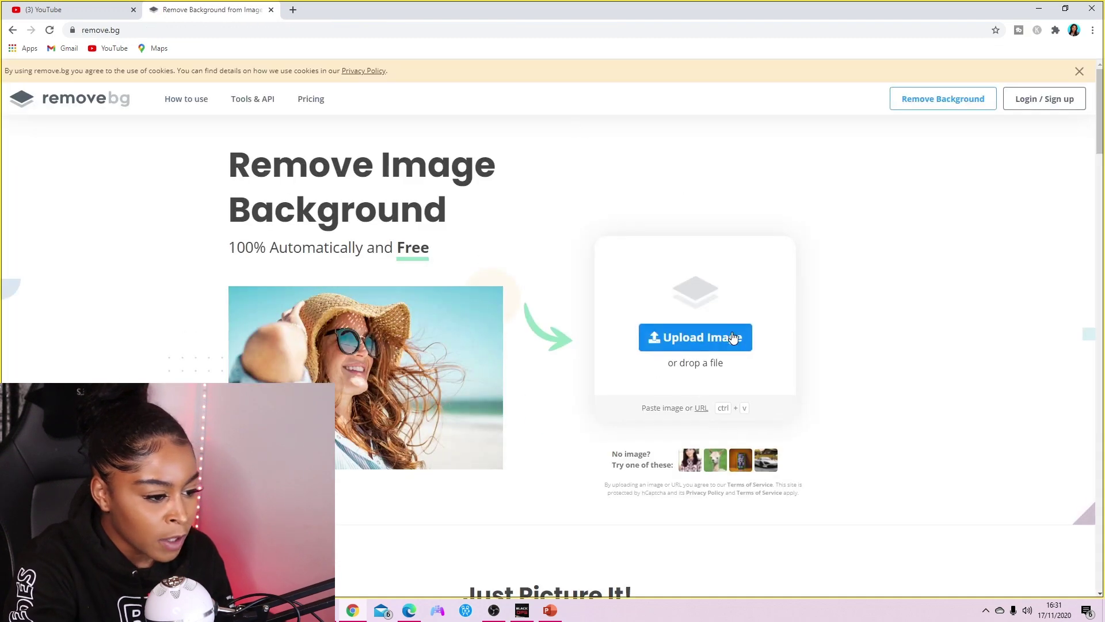
- Upload Documents > IMG_0825 to remove.bg and download the background-free cutout
{"action": "left_click", "coordinate": [732, 338]}
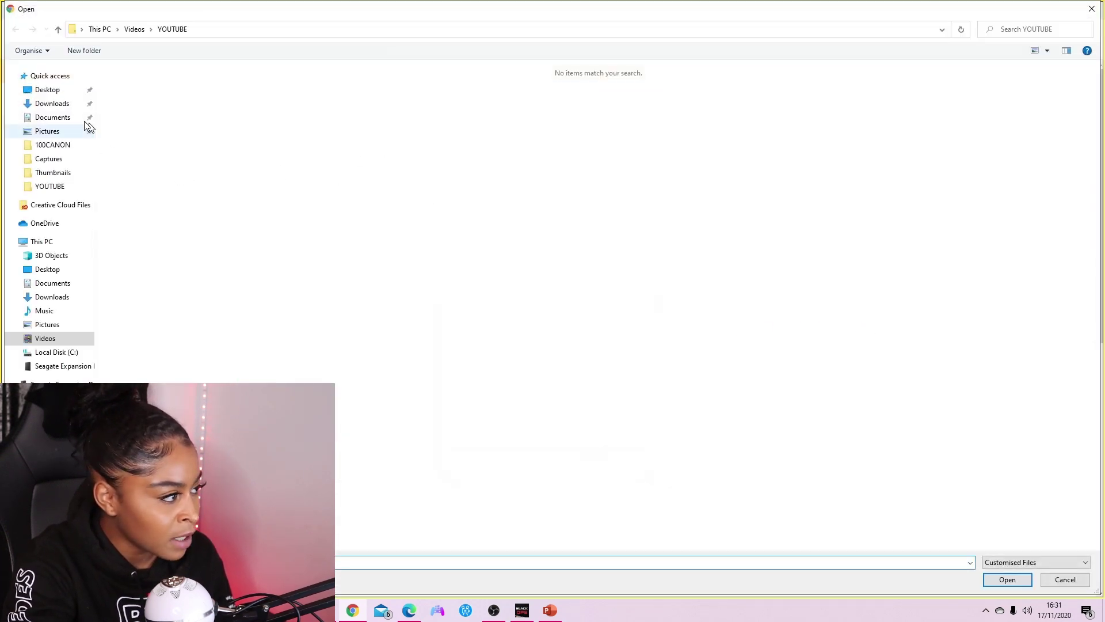
{"action": "left_click", "coordinate": [53, 118]}
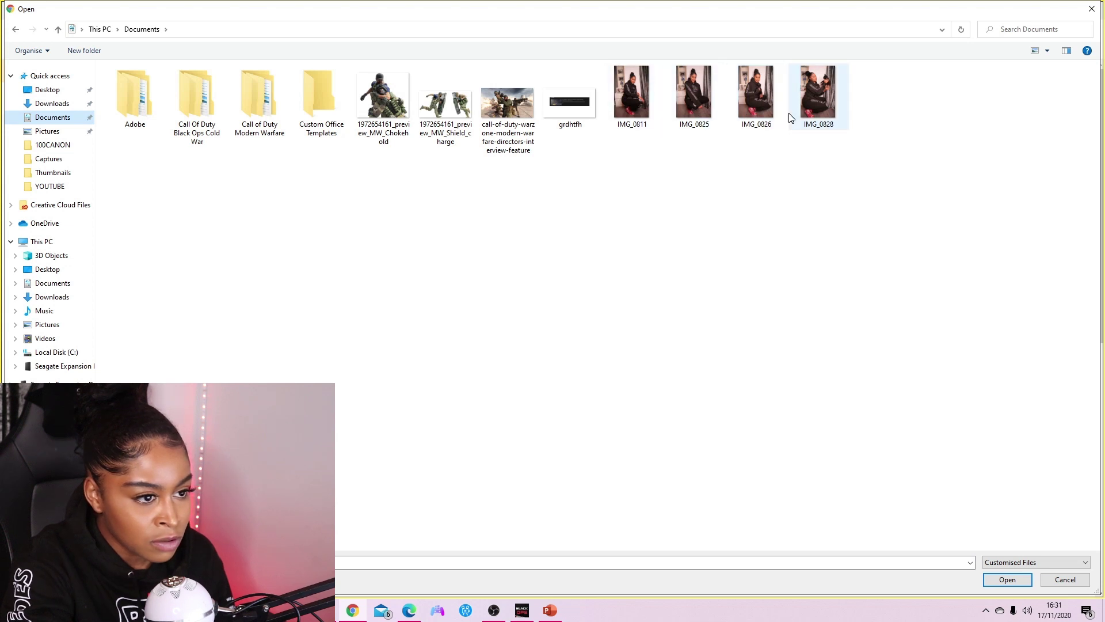
{"action": "double_click", "coordinate": [688, 112]}
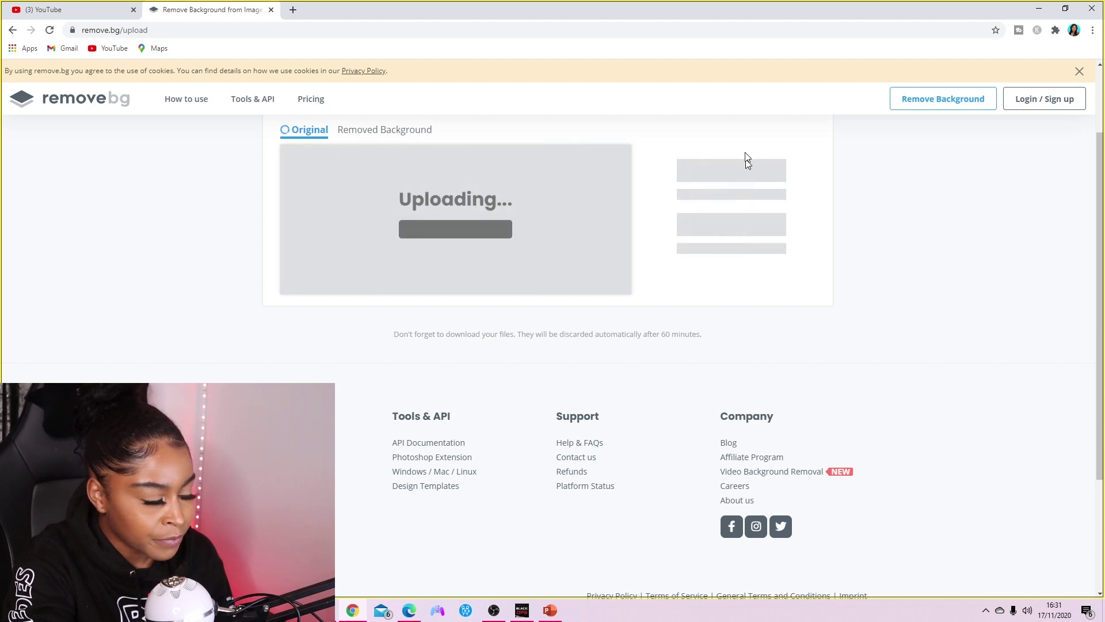
{"action": "scroll", "coordinate": [503, 355], "scroll_direction": "up", "scroll_amount": 2}
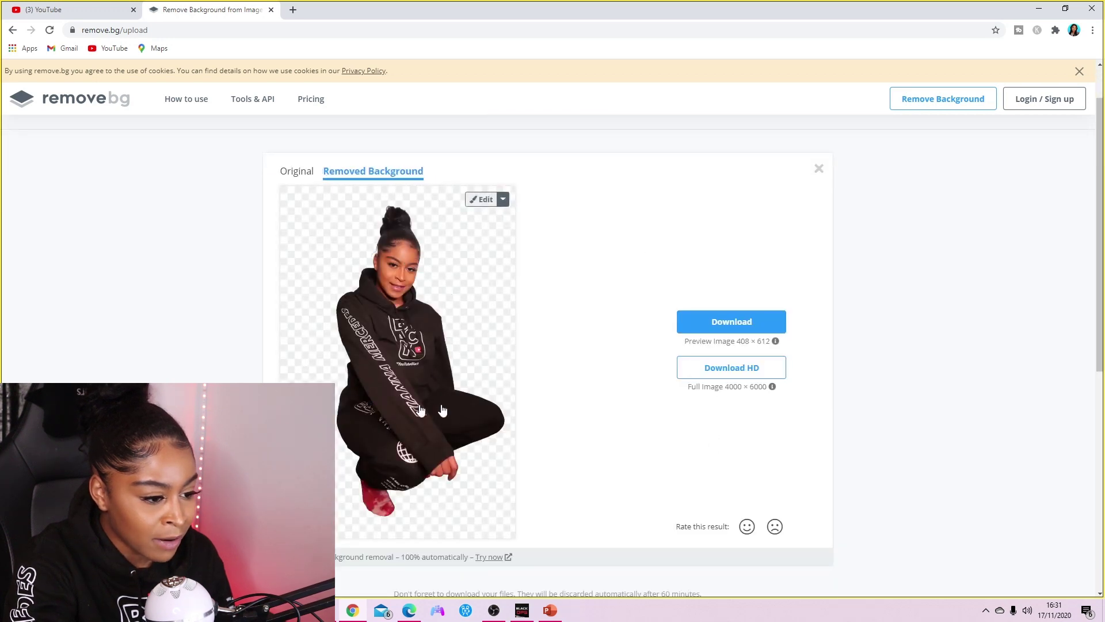
{"action": "left_click", "coordinate": [732, 321]}
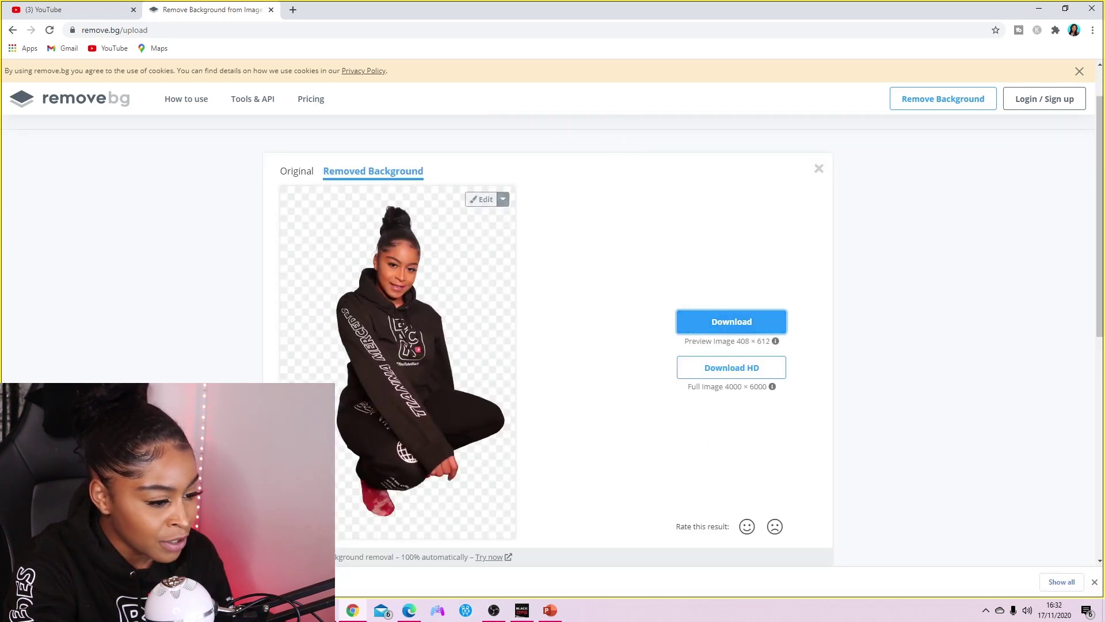
{"action": "left_click_drag", "start_coordinate": [724, 386], "coordinate": [770, 389]}
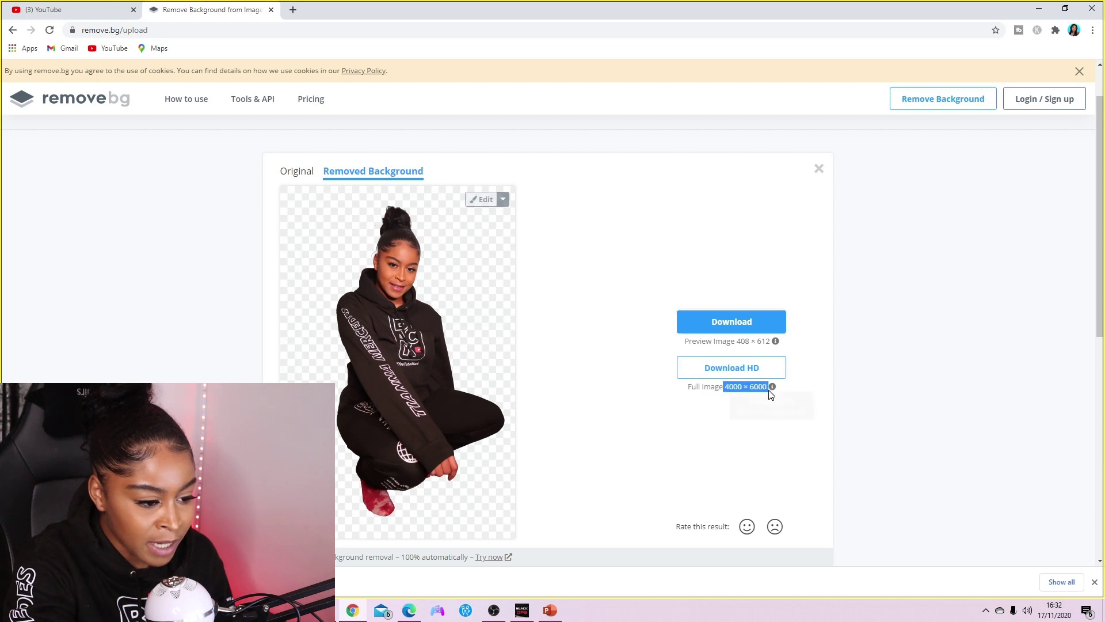
{"action": "left_click", "coordinate": [710, 373]}
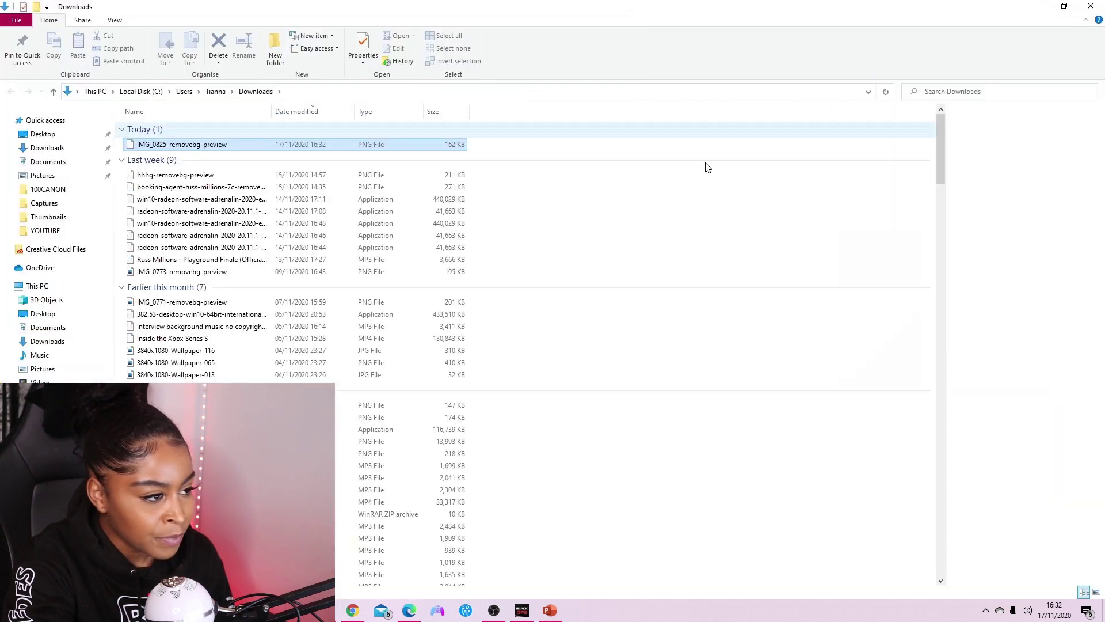
- Place the IMG_0825-removebg-preview cutout at the slide's left, enlarged to 21.34 × 14.23 cm
{"action": "left_click_drag", "start_coordinate": [363, 147], "coordinate": [287, 373]}
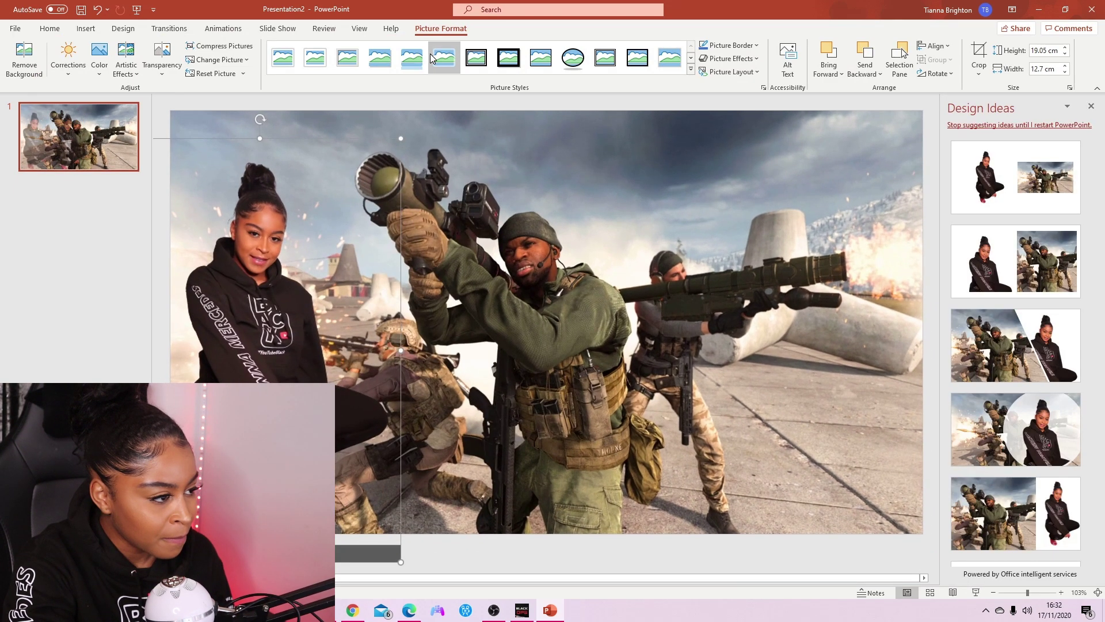
{"action": "left_click_drag", "start_coordinate": [403, 139], "coordinate": [435, 110]}
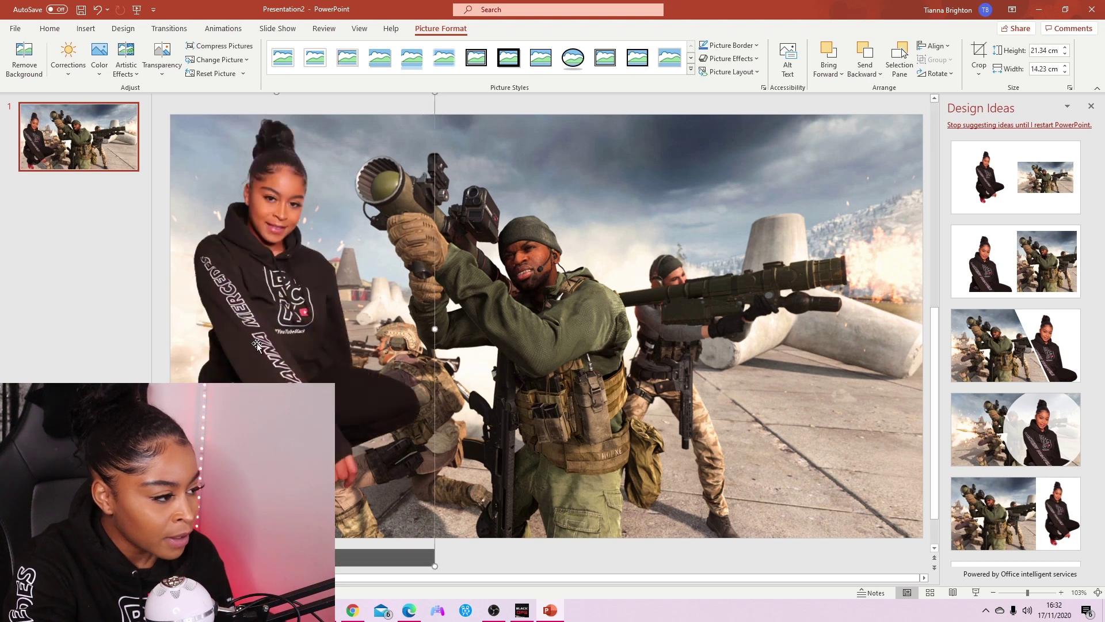
{"action": "left_click", "coordinate": [849, 109]}
{"action": "left_click", "coordinate": [309, 290]}
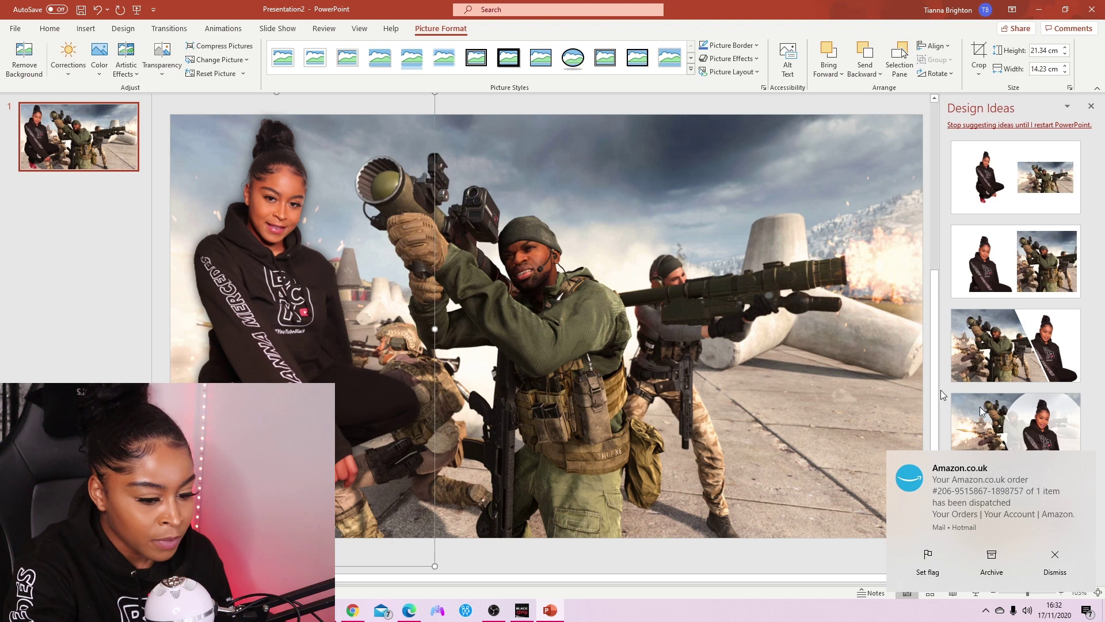
{"action": "left_click", "coordinate": [1055, 557]}
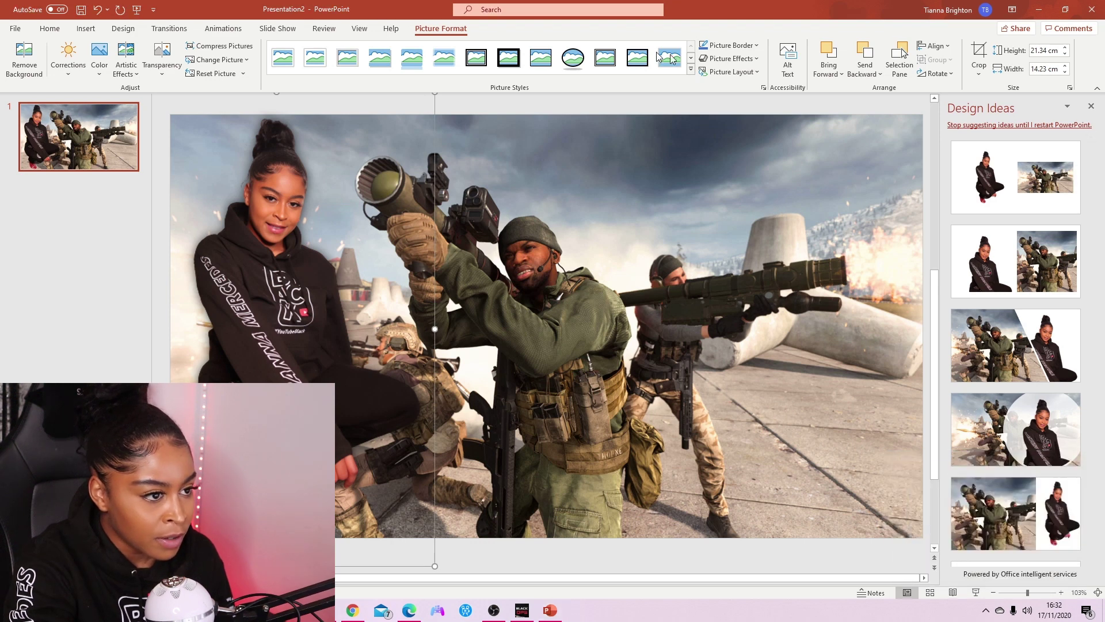
{"action": "left_click", "coordinate": [568, 104]}
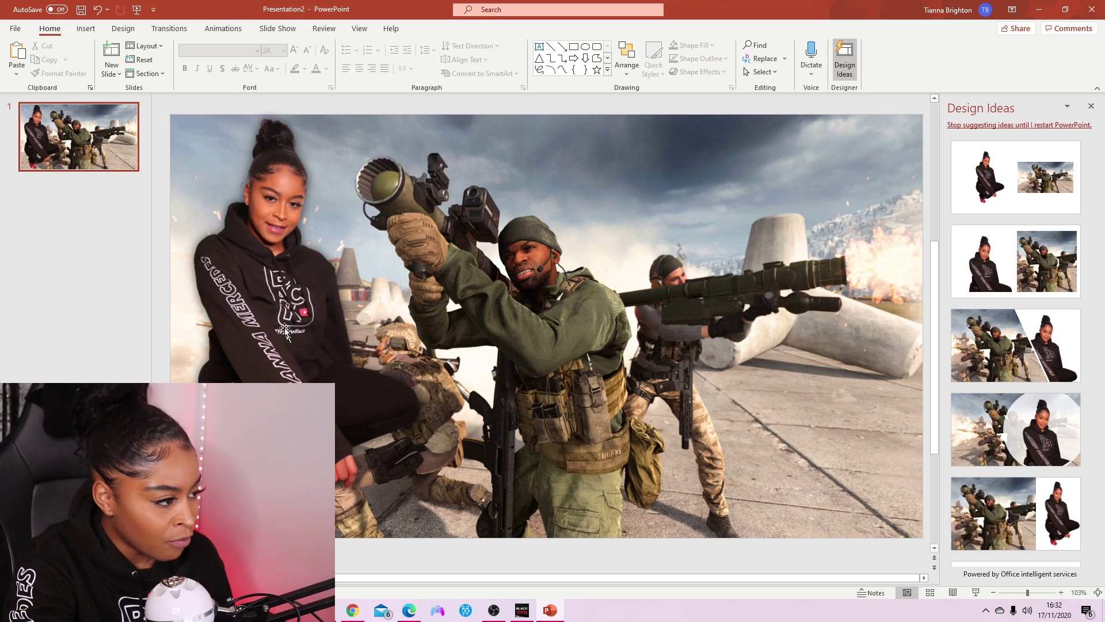
- Insert a plain-style WordArt text box reading WARZONE
{"action": "left_click", "coordinate": [87, 29]}
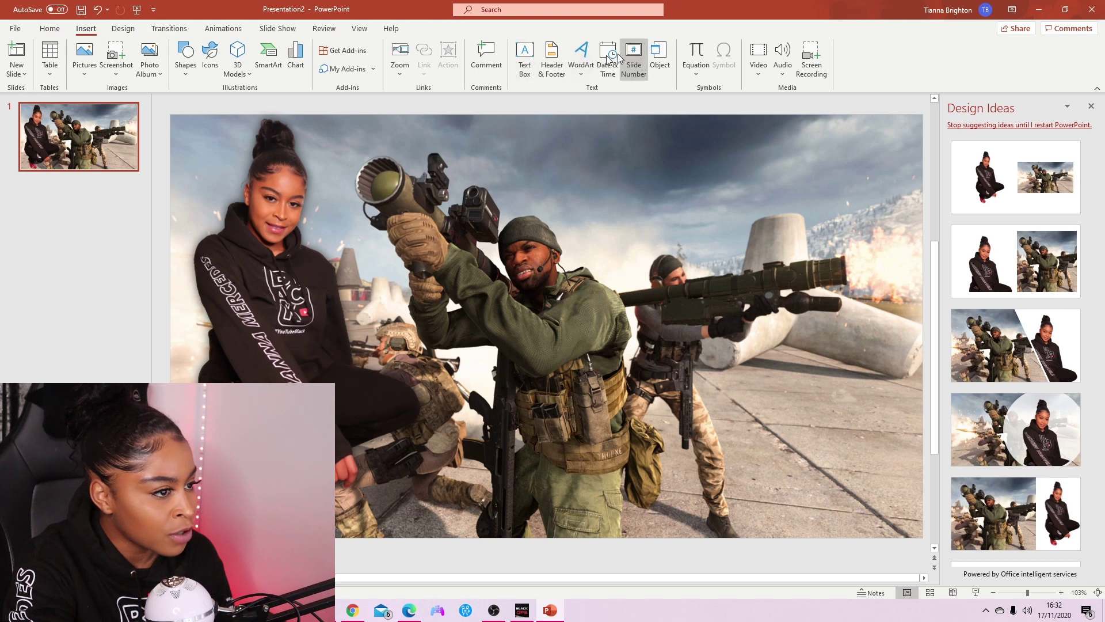
{"action": "left_click", "coordinate": [580, 57]}
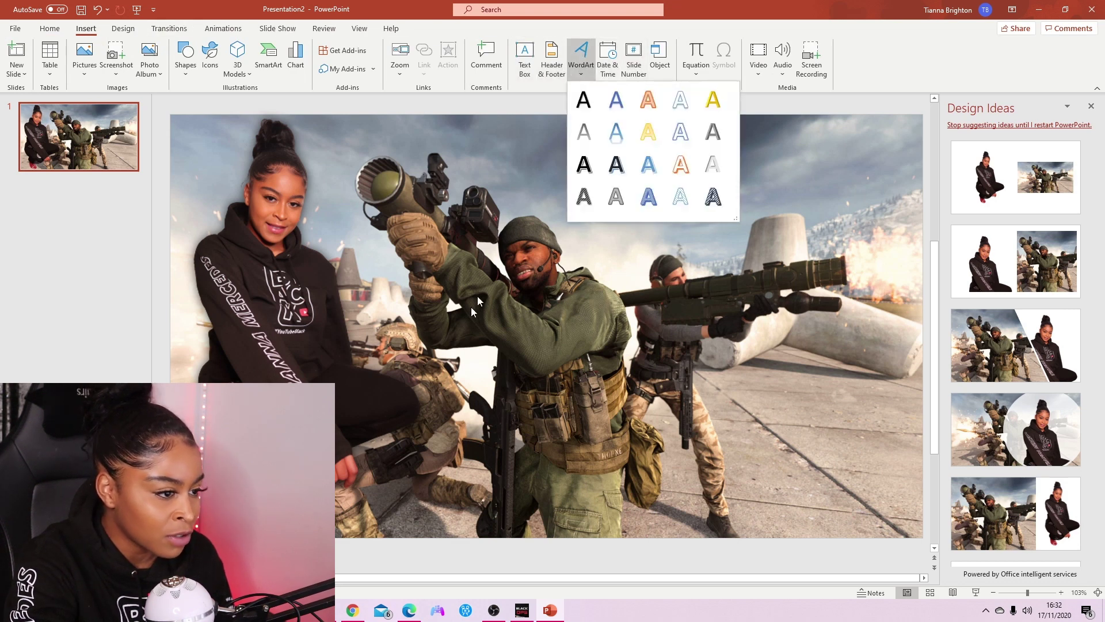
{"action": "left_click", "coordinate": [584, 99]}
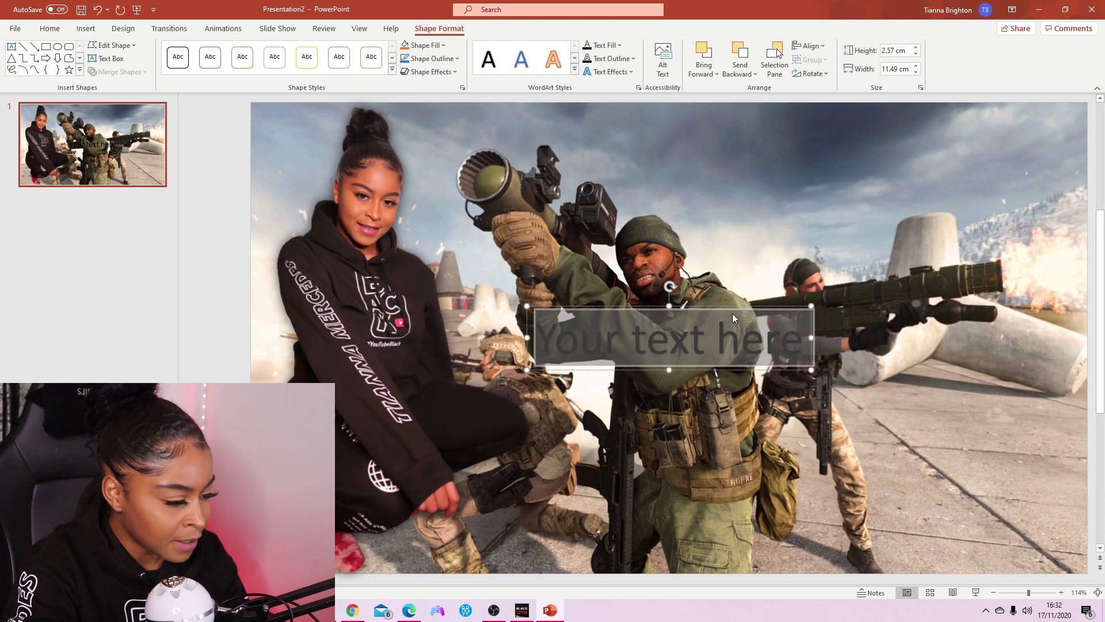
{"action": "type", "text": "WARZONE"}
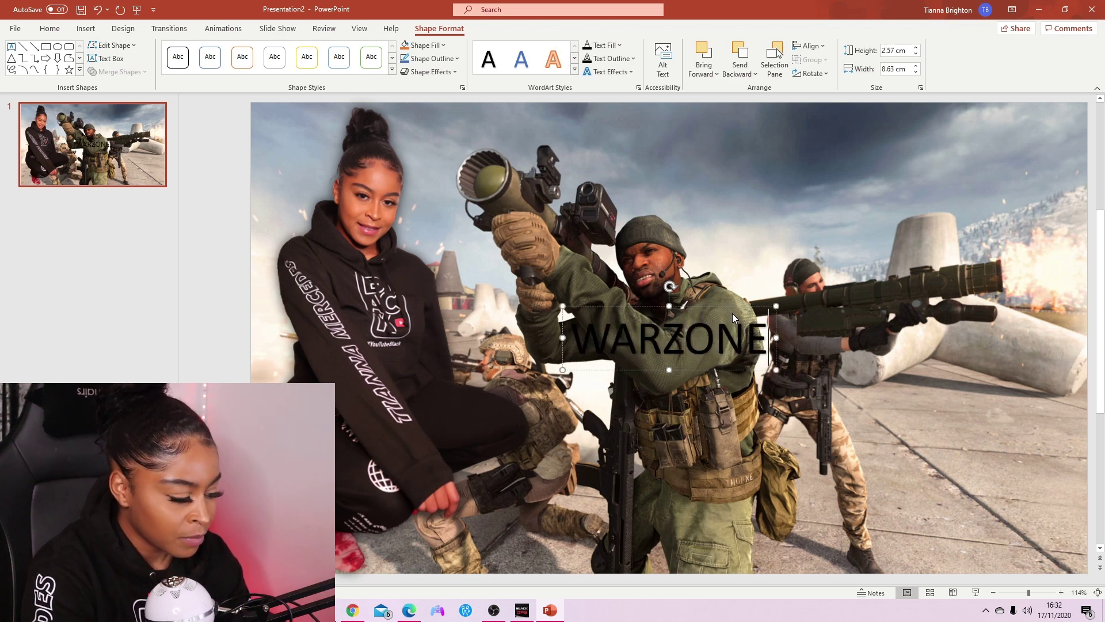
{"action": "key", "text": "ctrl+a"}
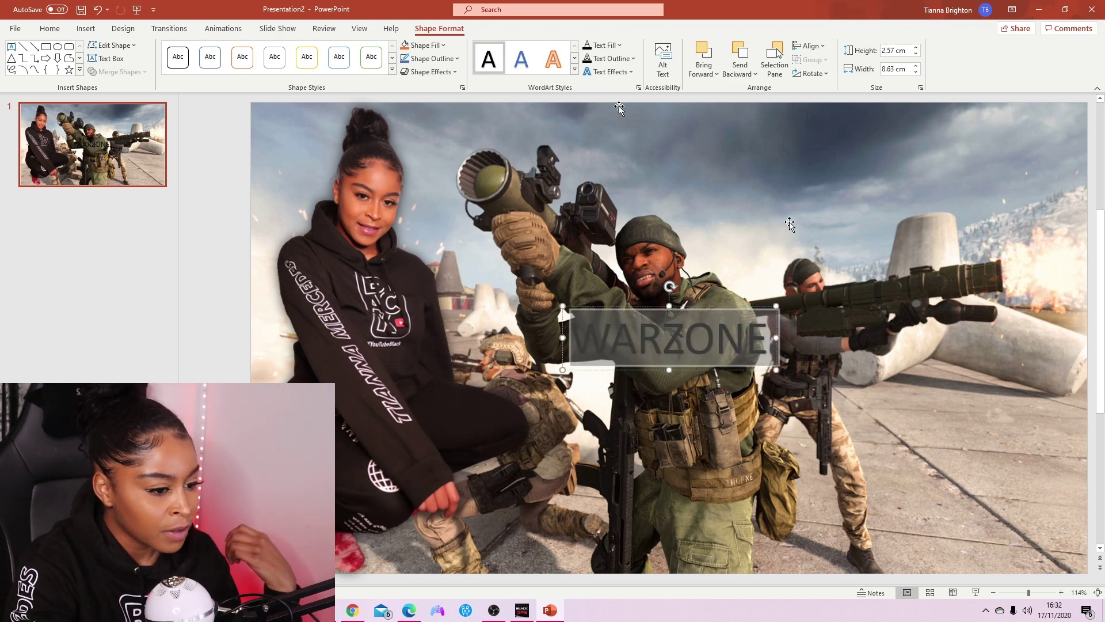
- Add a GAMEPLAY second line, then delete it, leaving the WARZONE text selected
{"action": "left_click", "coordinate": [768, 336]}
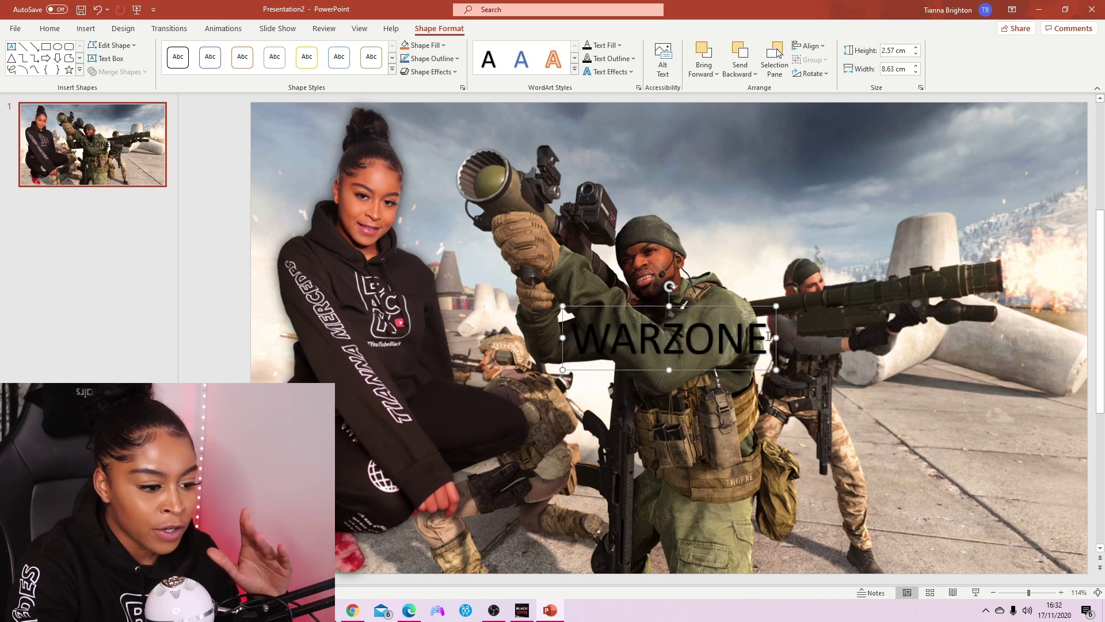
{"action": "key", "text": "Return"}
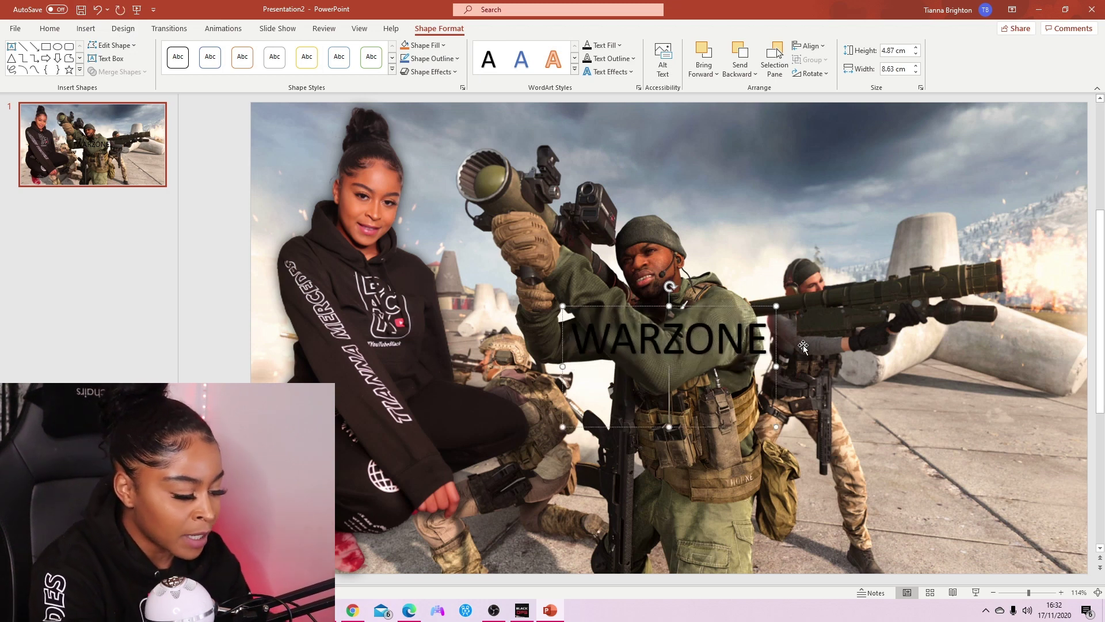
{"action": "type", "text": "GAMEPLAY"}
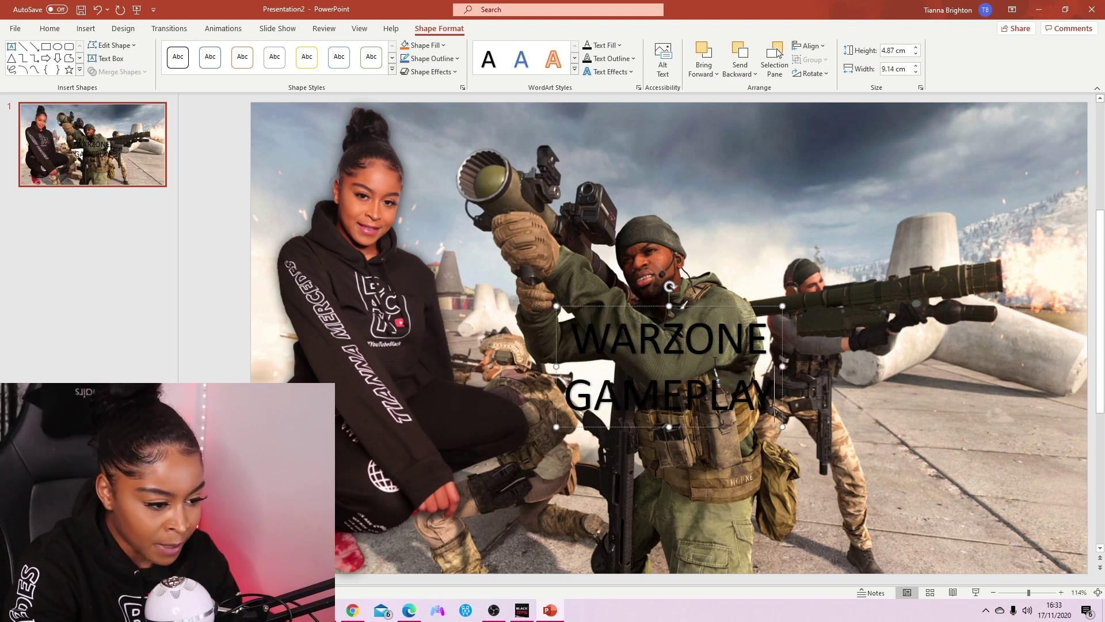
{"action": "left_click_drag", "start_coordinate": [773, 389], "coordinate": [565, 396]}
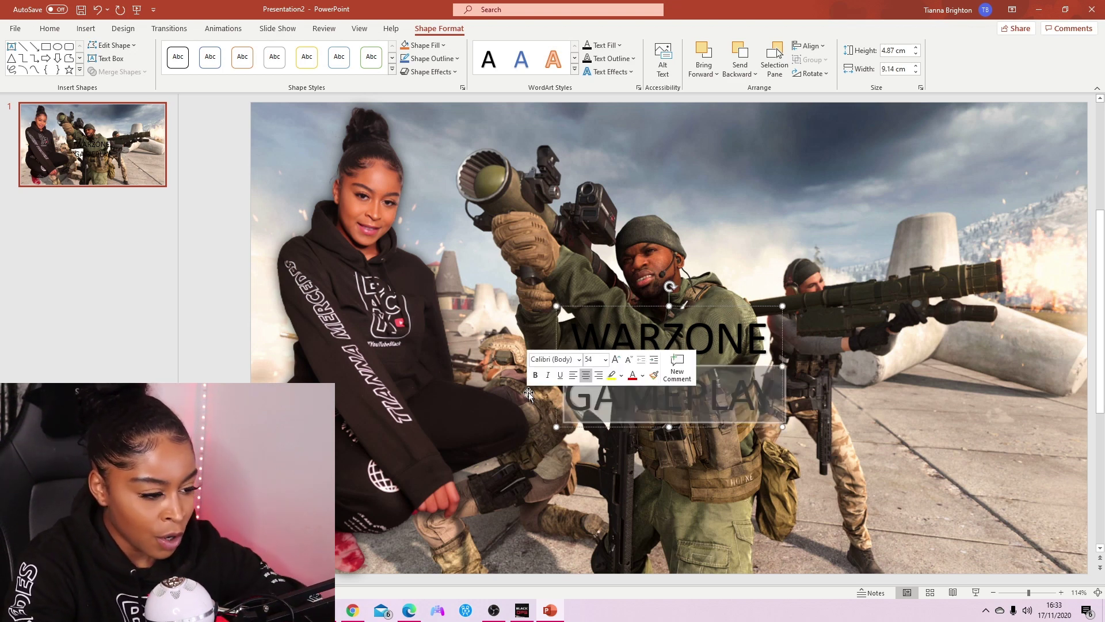
{"action": "key", "text": "BackSpace"}
{"action": "key", "text": "BackSpace"}
{"action": "key", "text": "ctrl+a"}
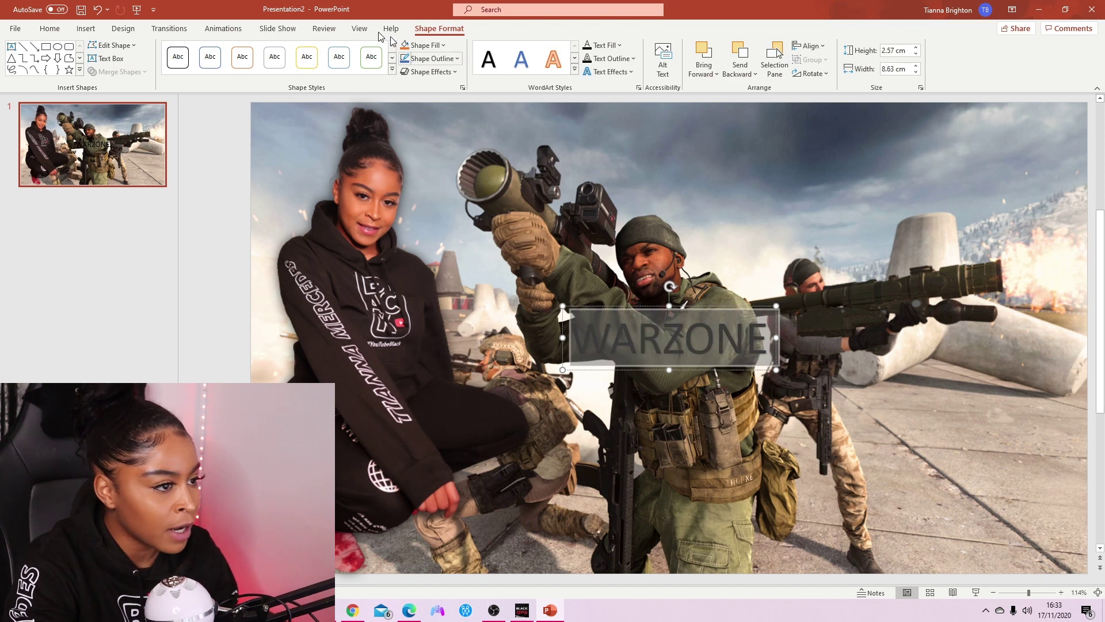
{"action": "left_click", "coordinate": [49, 28]}
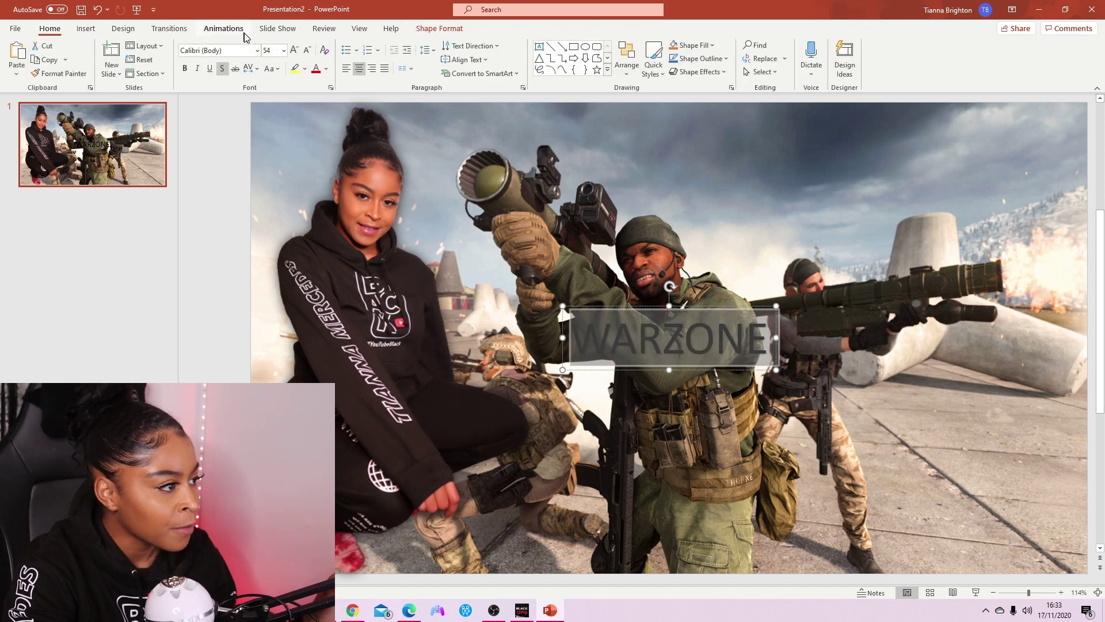
{"action": "left_click", "coordinate": [258, 50]}
{"action": "scroll", "coordinate": [288, 241], "scroll_direction": "down", "scroll_amount": 10}
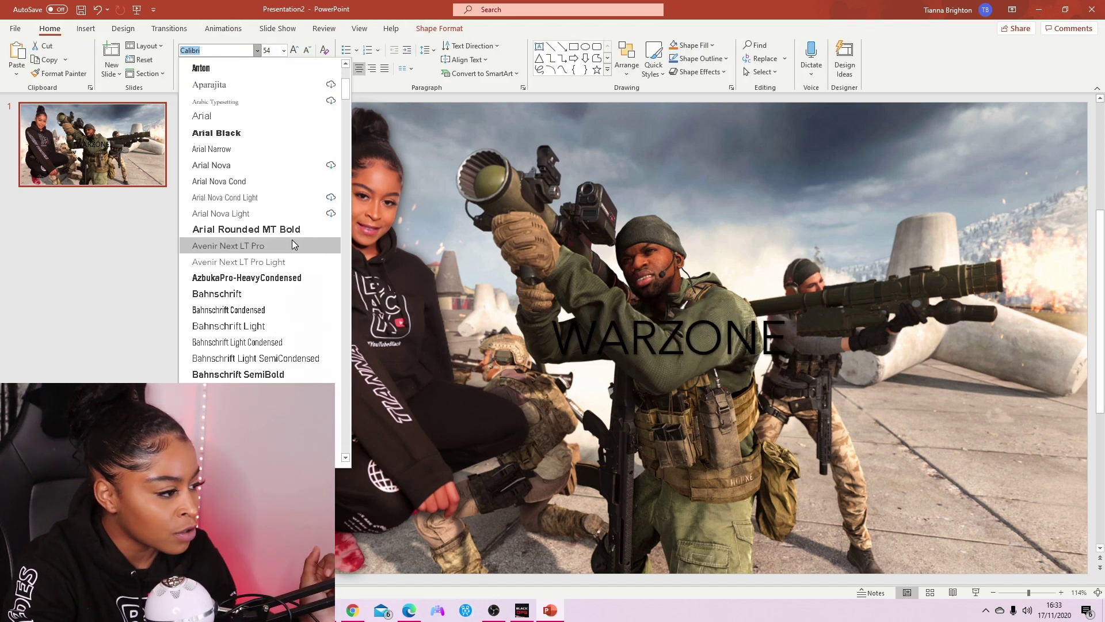
- Search for dafont.com calligraphy and open DaFont's Script > Calligraphy page
{"action": "left_click", "coordinate": [350, 605]}
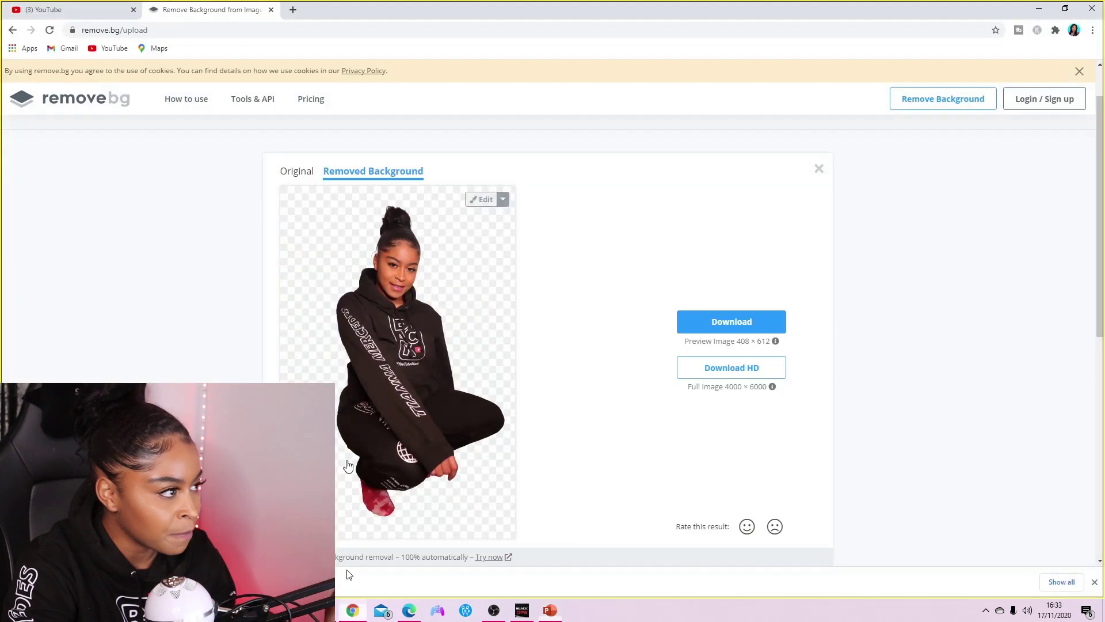
{"action": "left_click", "coordinate": [289, 11]}
{"action": "type", "text": "WWW."}
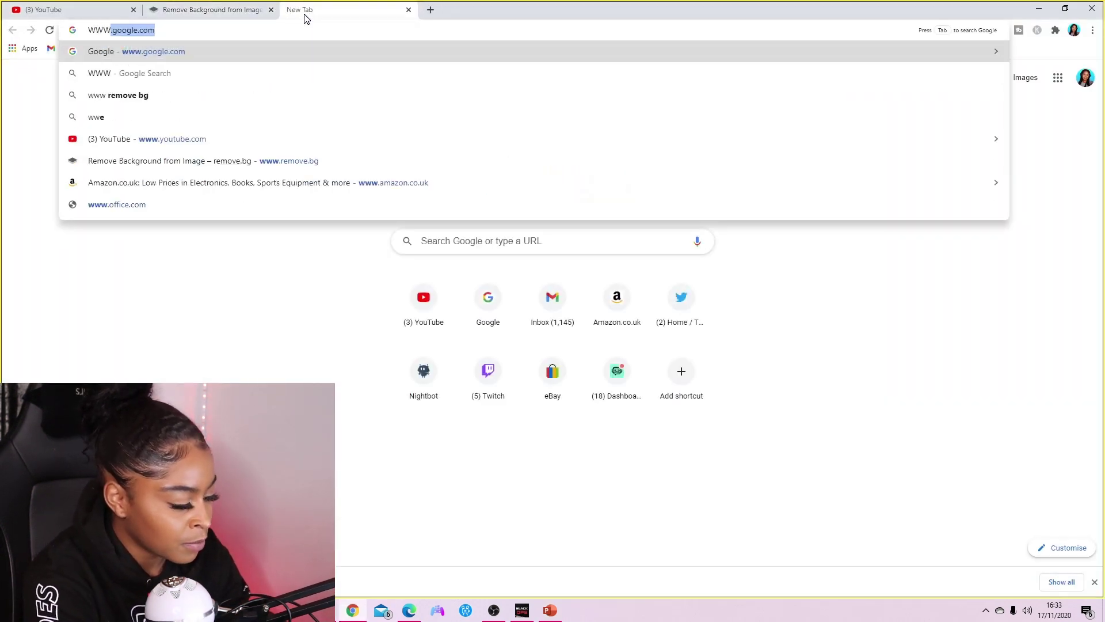
{"action": "type", "text": "DAFONMT"}
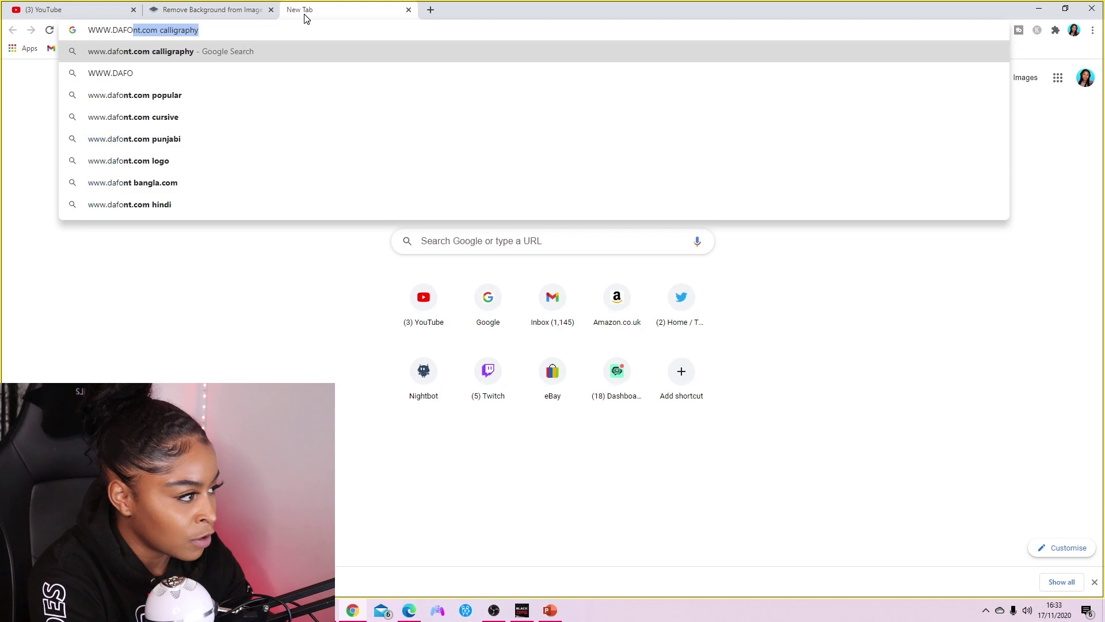
{"action": "key", "text": "Down"}
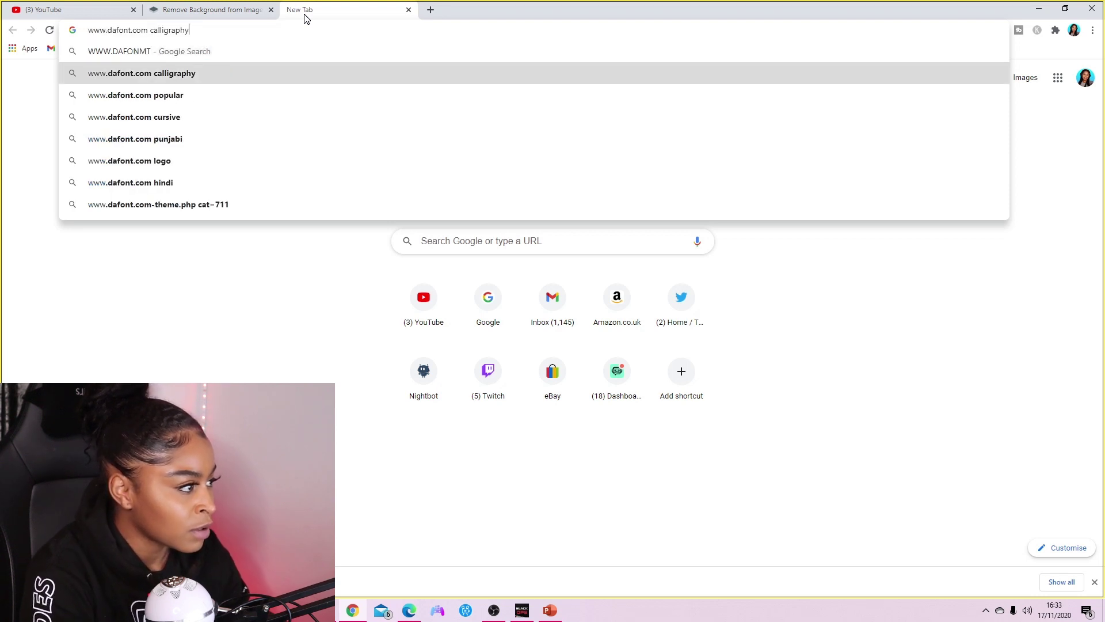
{"action": "key", "text": "Return"}
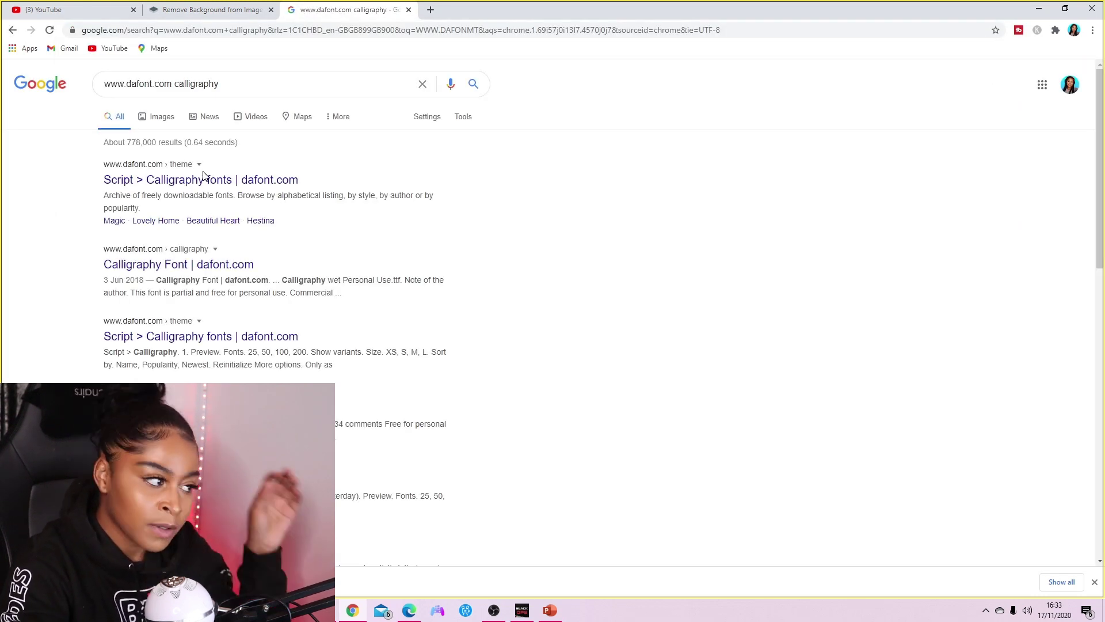
{"action": "left_click", "coordinate": [207, 179]}
- Download the Bernadette font from the calligraphy listings
{"action": "scroll", "coordinate": [385, 427], "scroll_direction": "down", "scroll_amount": 20}
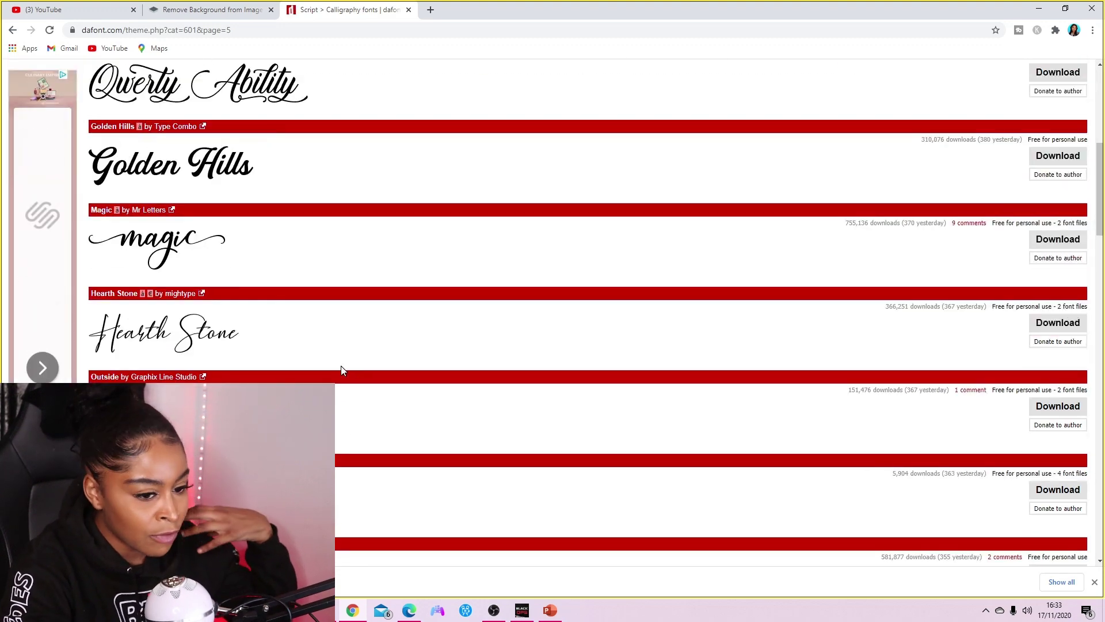
{"action": "scroll", "coordinate": [368, 319], "scroll_direction": "up", "scroll_amount": 1}
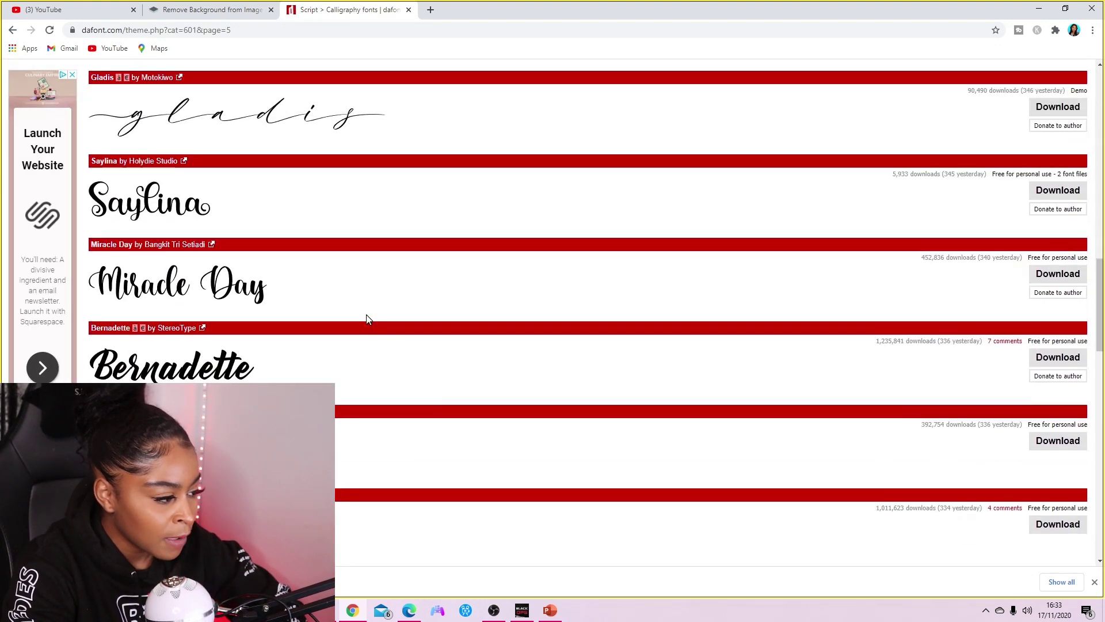
{"action": "scroll", "coordinate": [358, 390], "scroll_direction": "down", "scroll_amount": 10}
{"action": "scroll", "coordinate": [375, 370], "scroll_direction": "up", "scroll_amount": 12}
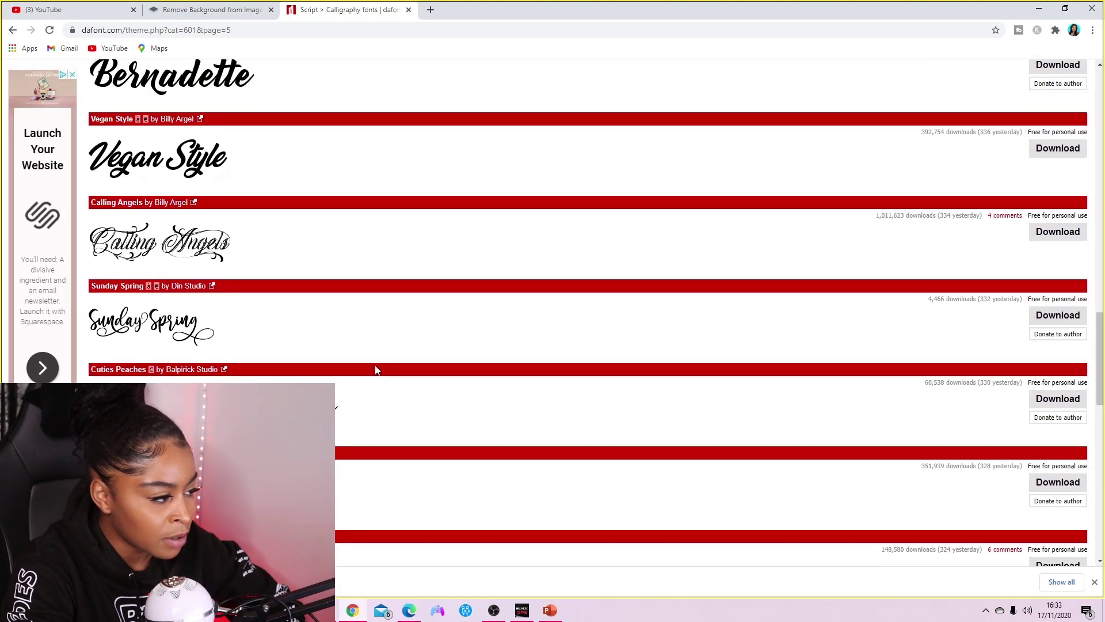
{"action": "left_click", "coordinate": [1058, 472]}
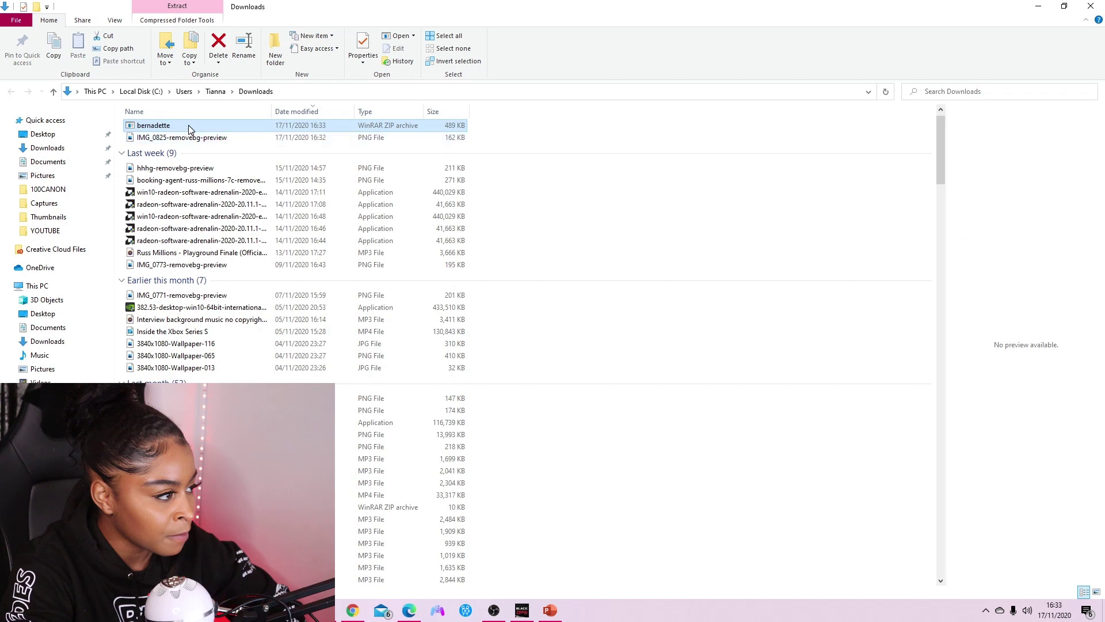
- Open the bernadette ZIP in Downloads and install the Bernadette TrueType font
{"action": "double_click", "coordinate": [188, 124]}
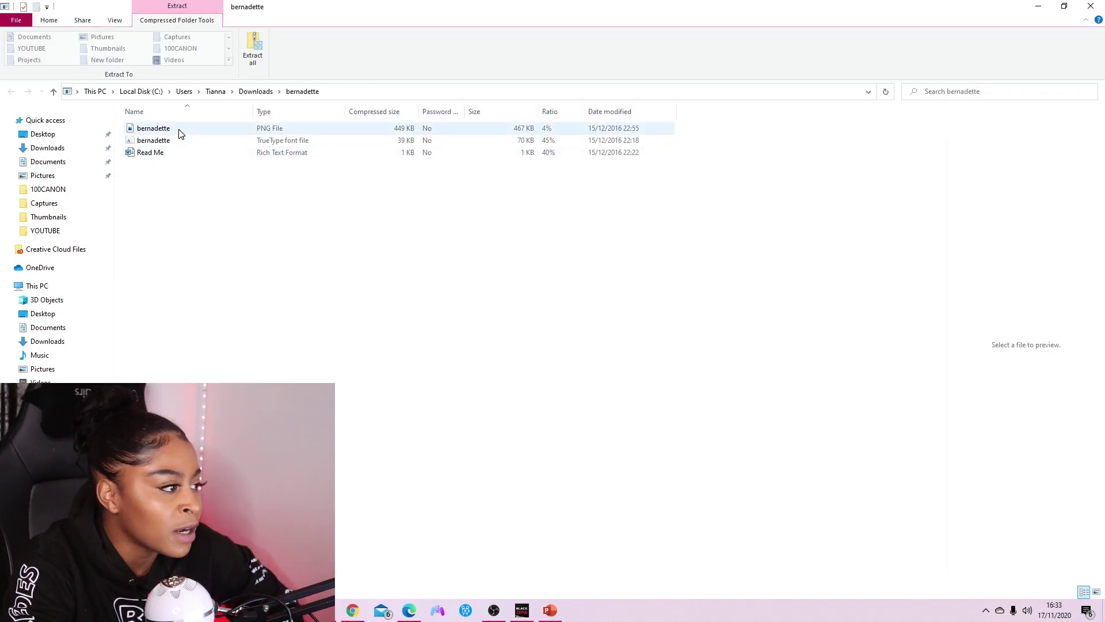
{"action": "double_click", "coordinate": [165, 141]}
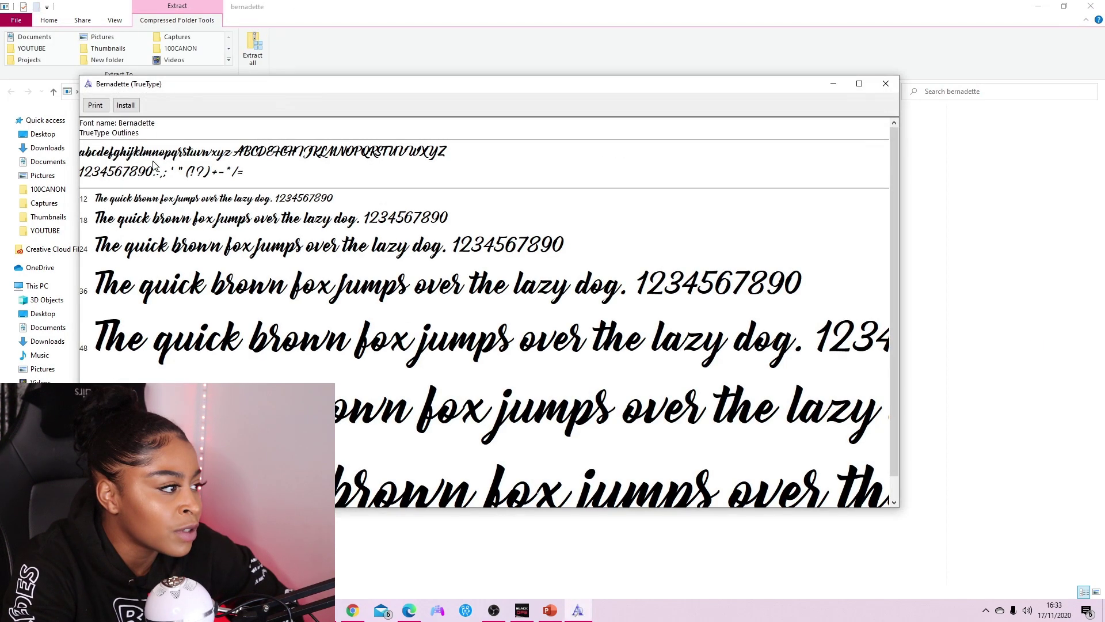
{"action": "left_click", "coordinate": [126, 105]}
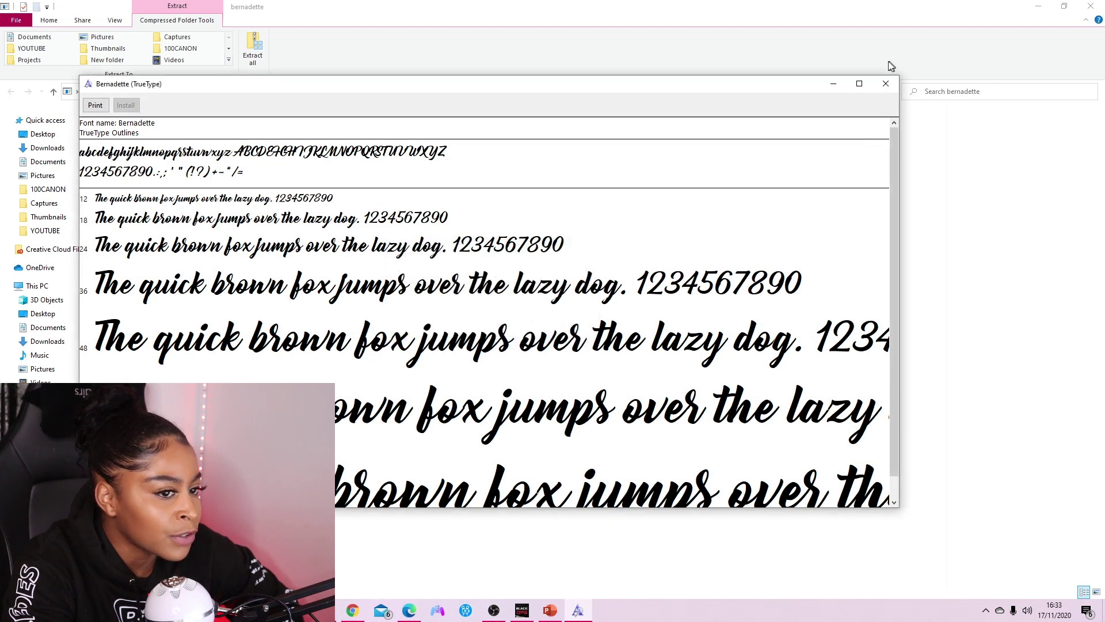
{"action": "left_click", "coordinate": [884, 85]}
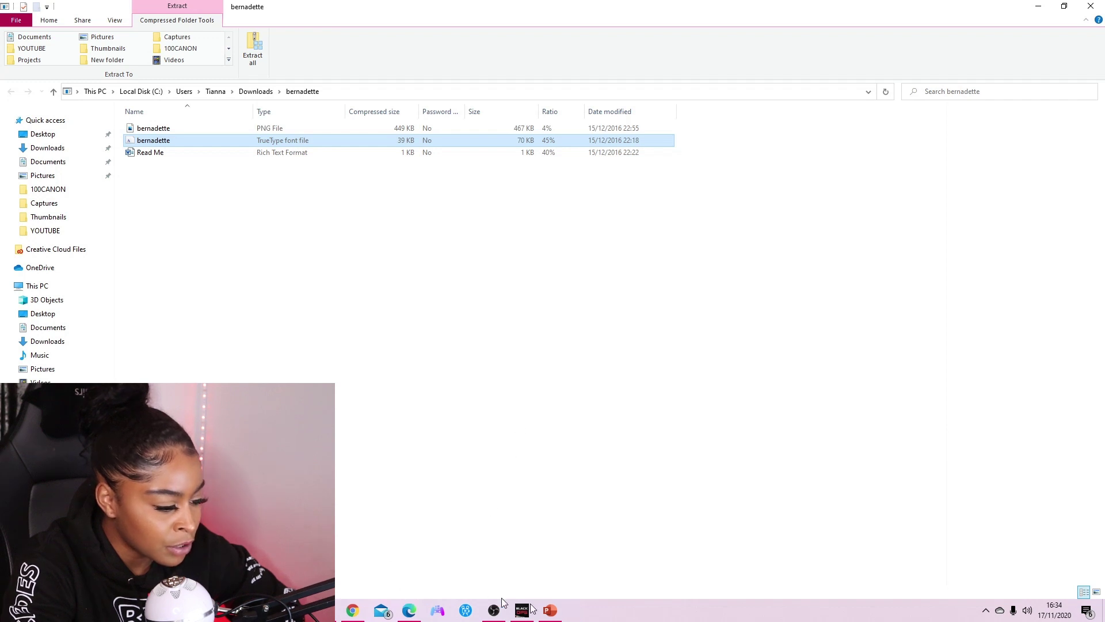
- Apply the Burbank Big Rg Bk font to the WARZONE title
{"action": "left_click", "coordinate": [550, 610]}
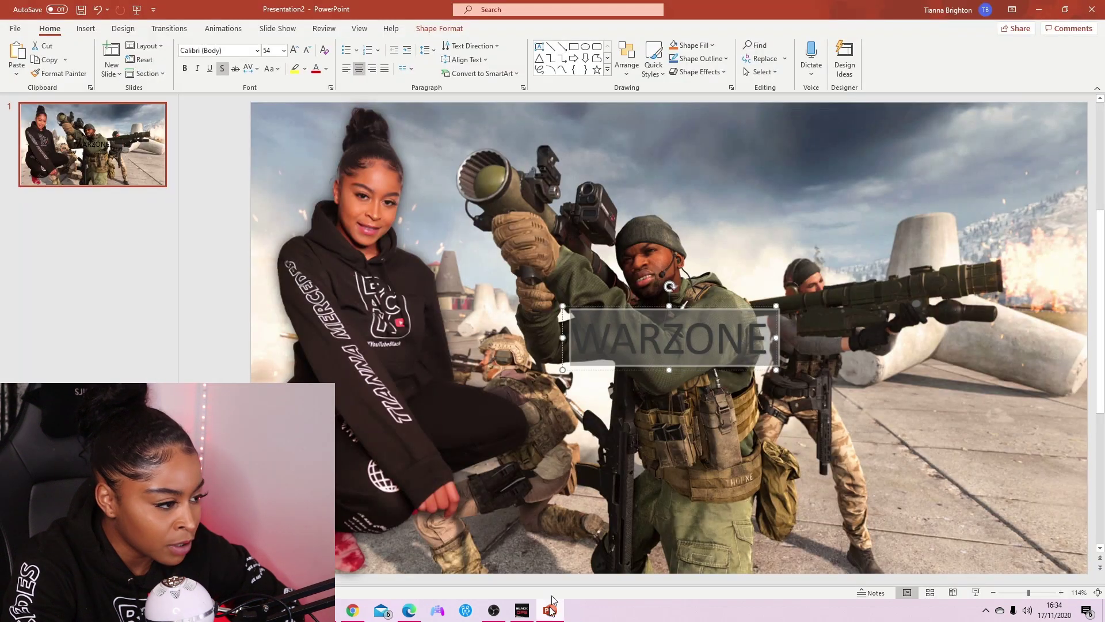
{"action": "left_click", "coordinate": [257, 51]}
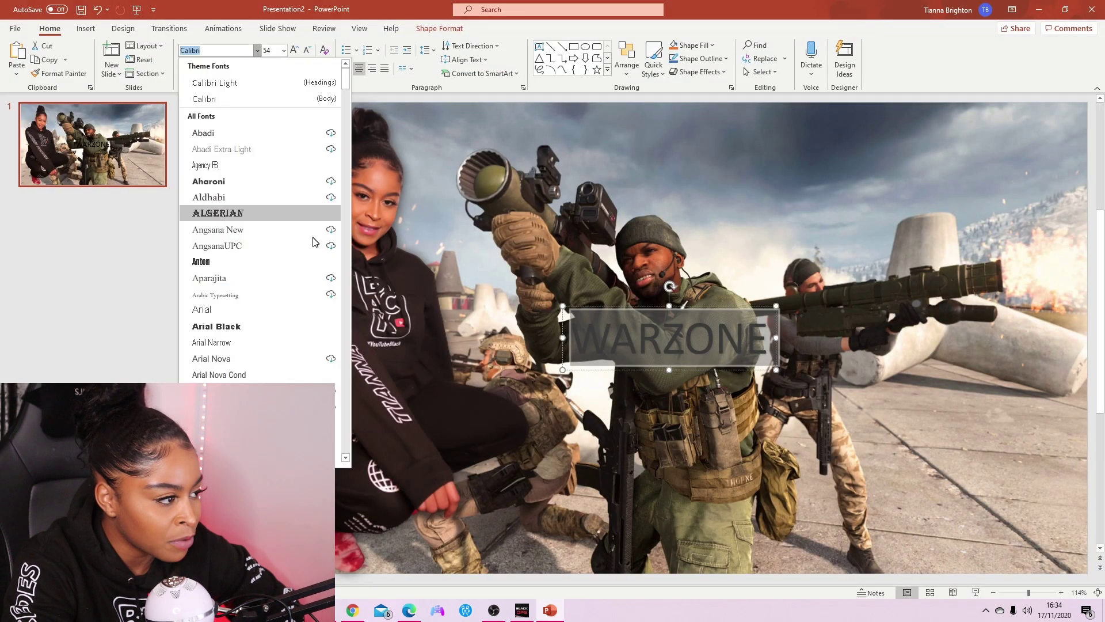
{"action": "scroll", "coordinate": [293, 242], "scroll_direction": "down", "scroll_amount": 10}
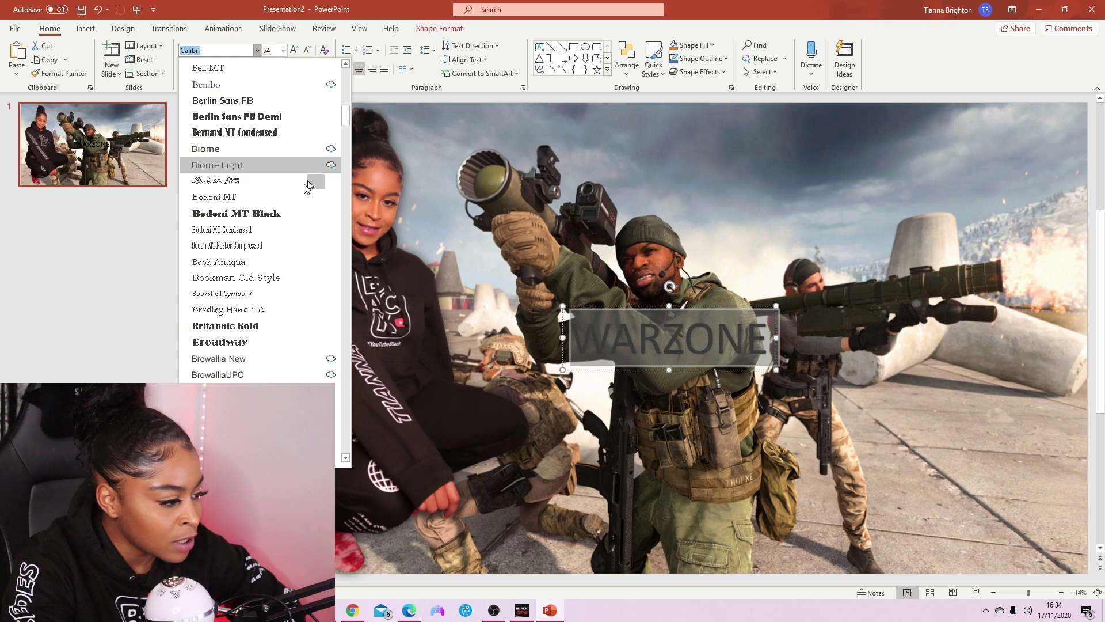
{"action": "scroll", "coordinate": [291, 248], "scroll_direction": "down", "scroll_amount": 2}
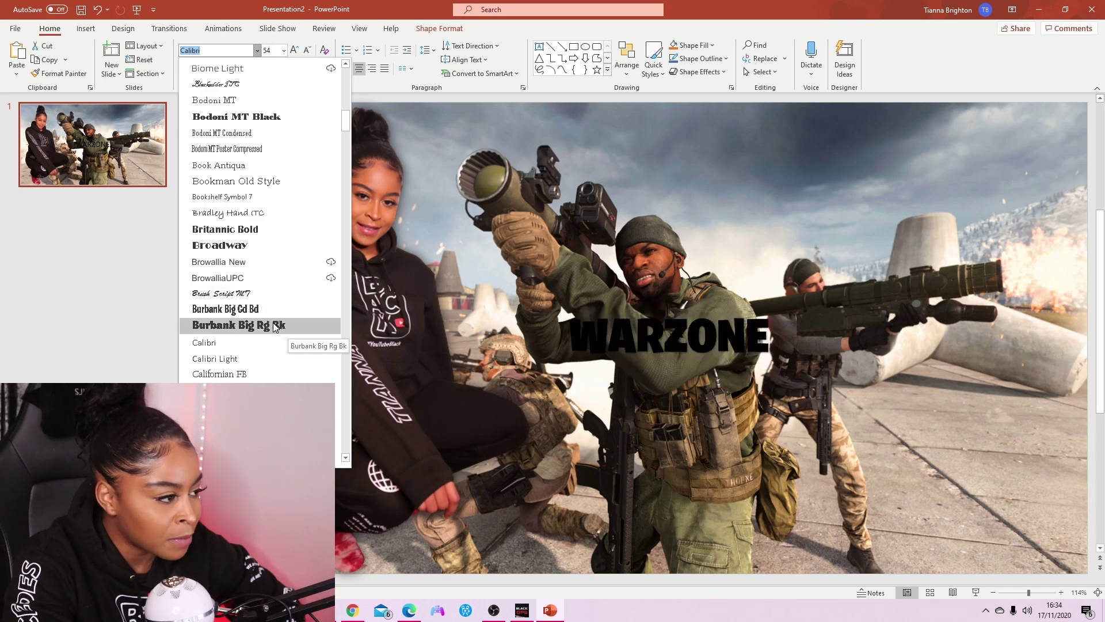
{"action": "left_click", "coordinate": [202, 326]}
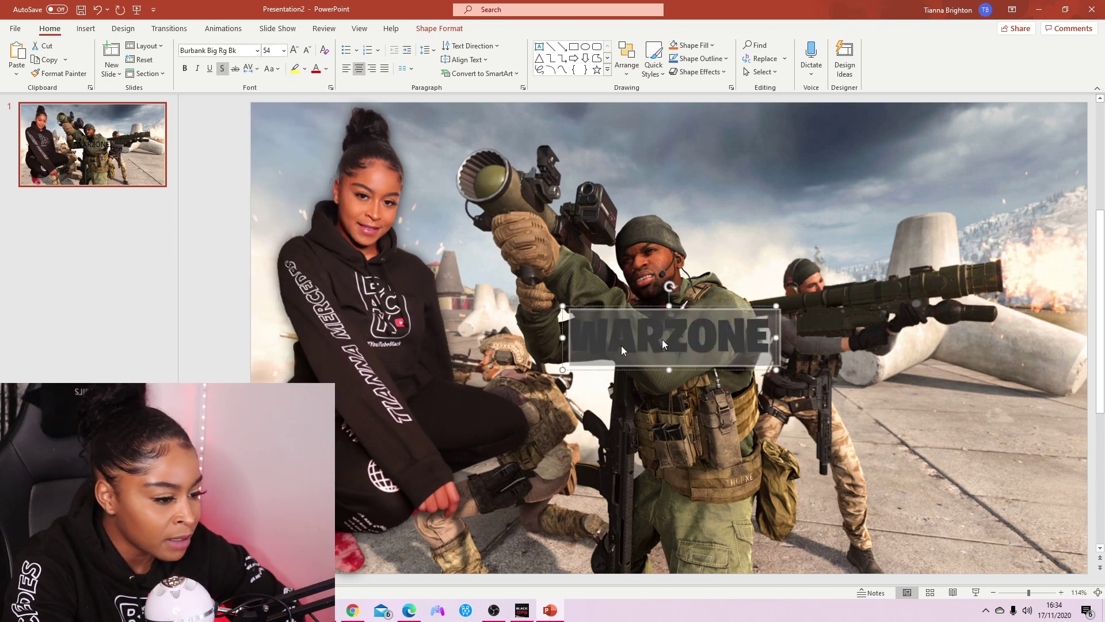
- Set the WARZONE title's font size to 150 pt
{"action": "left_click", "coordinate": [283, 50]}
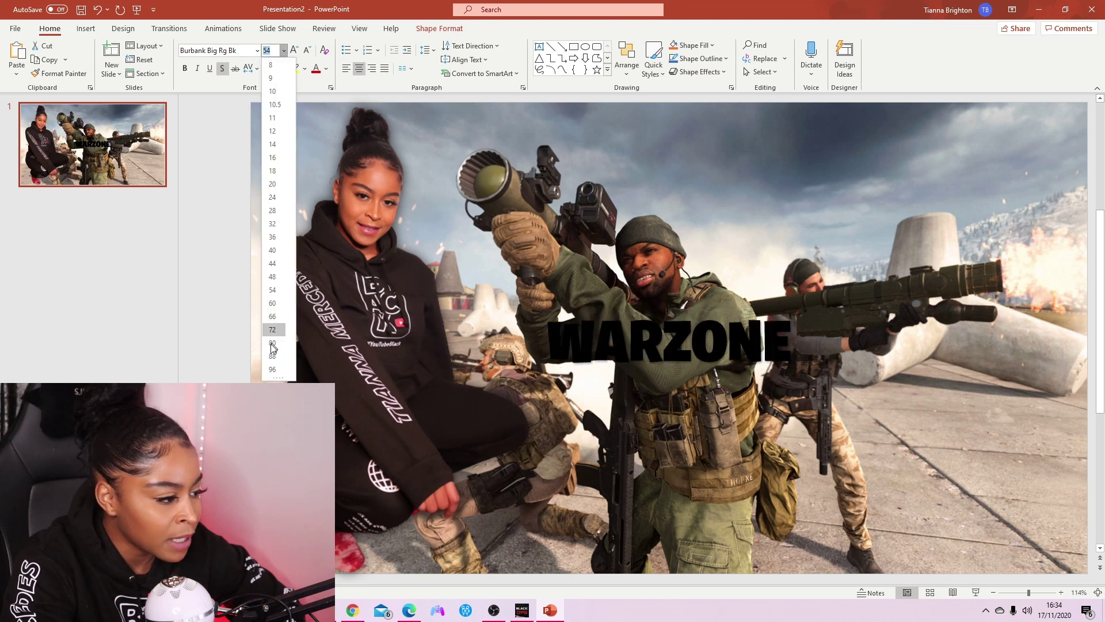
{"action": "left_click", "coordinate": [270, 369]}
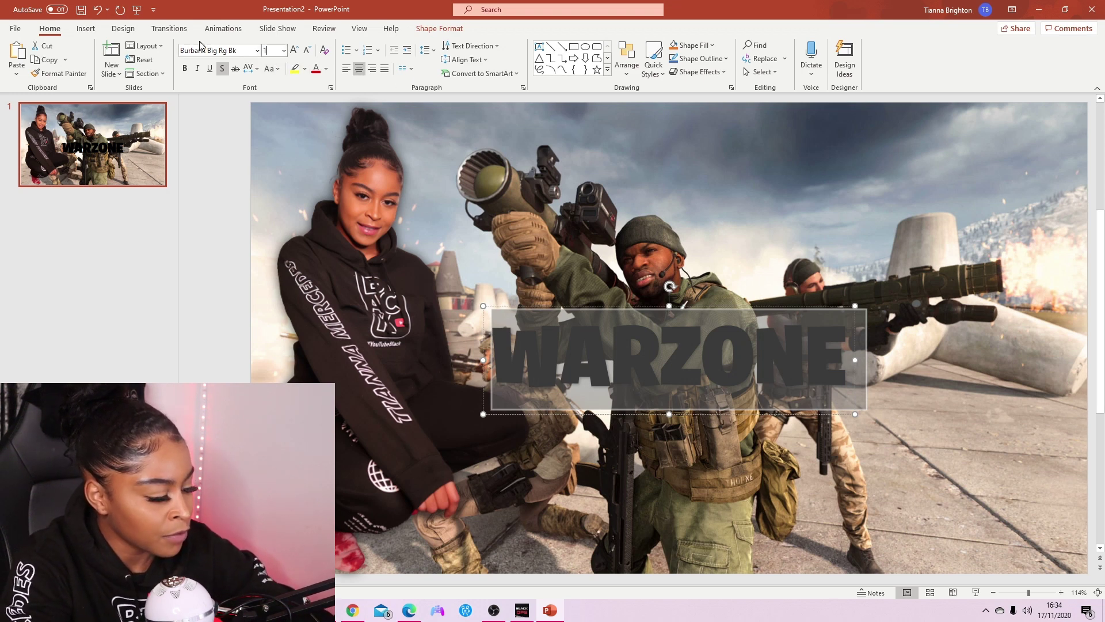
{"action": "type", "text": "150"}
{"action": "key", "text": "Return"}
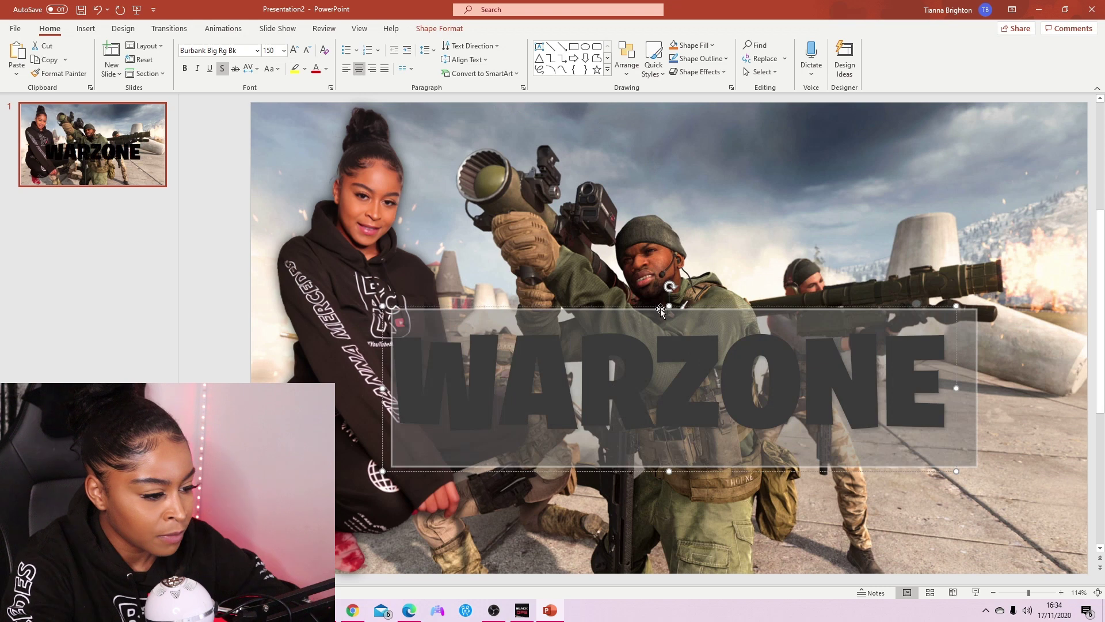
- Colour the WARZONE title text red
{"action": "left_click", "coordinate": [327, 73]}
{"action": "left_click", "coordinate": [319, 197]}
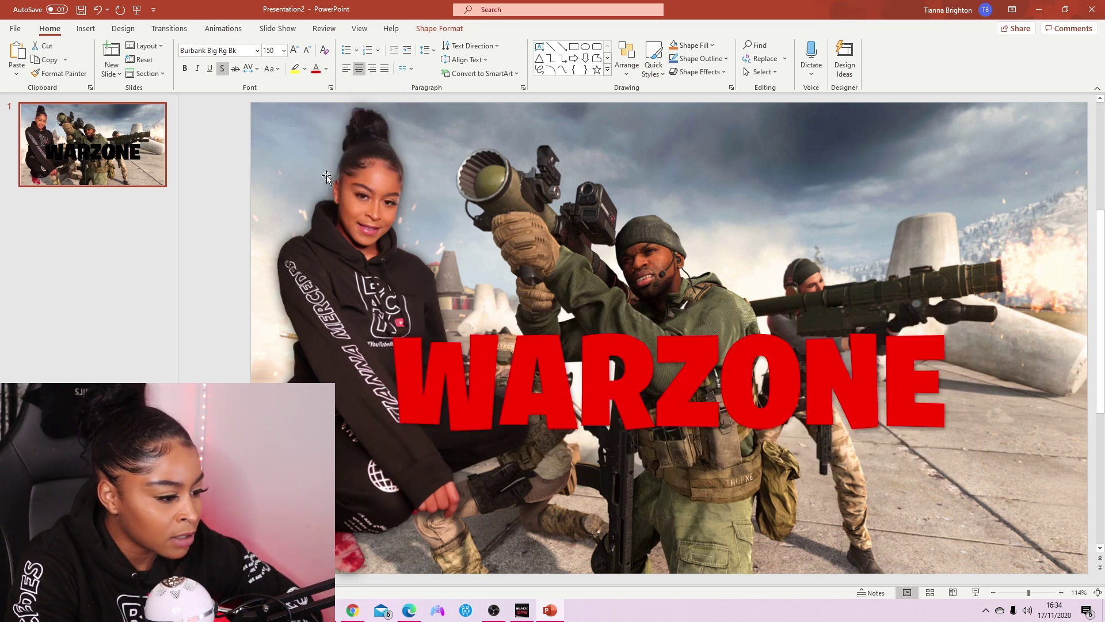
{"action": "left_click", "coordinate": [708, 396]}
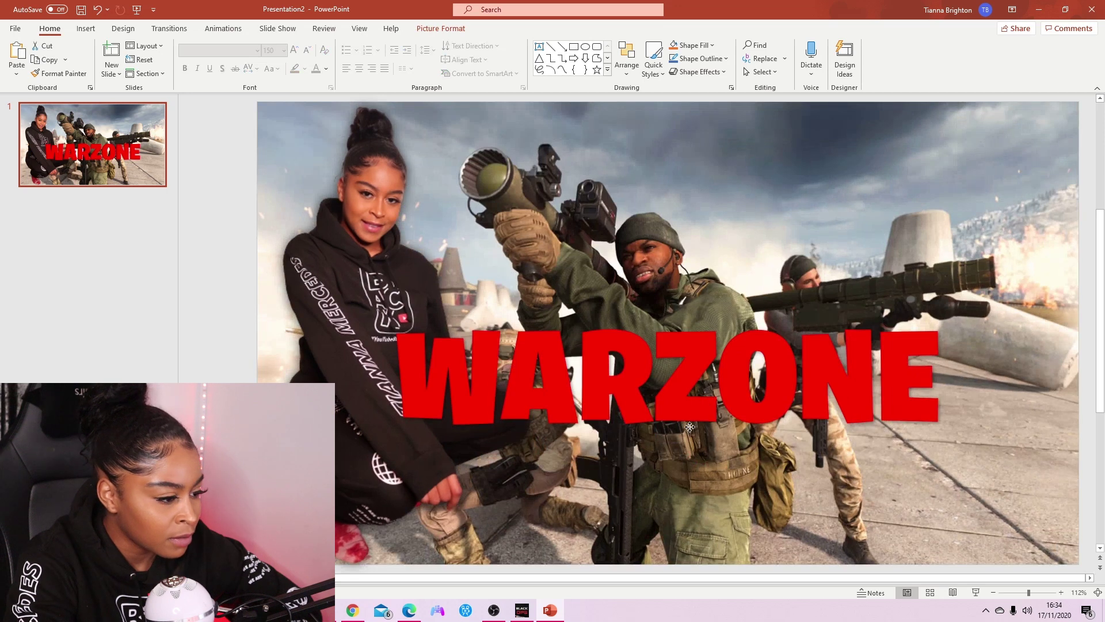
- Move the WARZONE text box up to the top right of the slide
{"action": "left_click_drag", "start_coordinate": [690, 427], "coordinate": [685, 363]}
{"action": "key", "text": "ctrl+z"}
{"action": "left_click", "coordinate": [555, 361]}
{"action": "left_click_drag", "start_coordinate": [526, 298], "coordinate": [643, 132]}
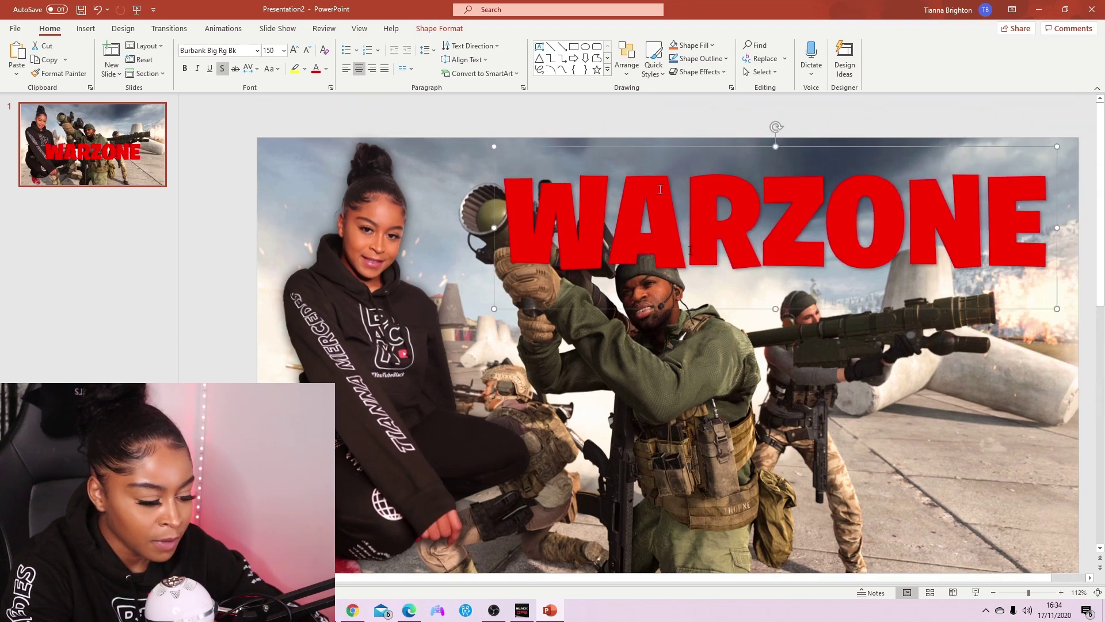
{"action": "scroll", "coordinate": [871, 245], "scroll_direction": "down", "scroll_amount": 5}
{"action": "scroll", "coordinate": [816, 265], "scroll_direction": "up", "scroll_amount": 4}
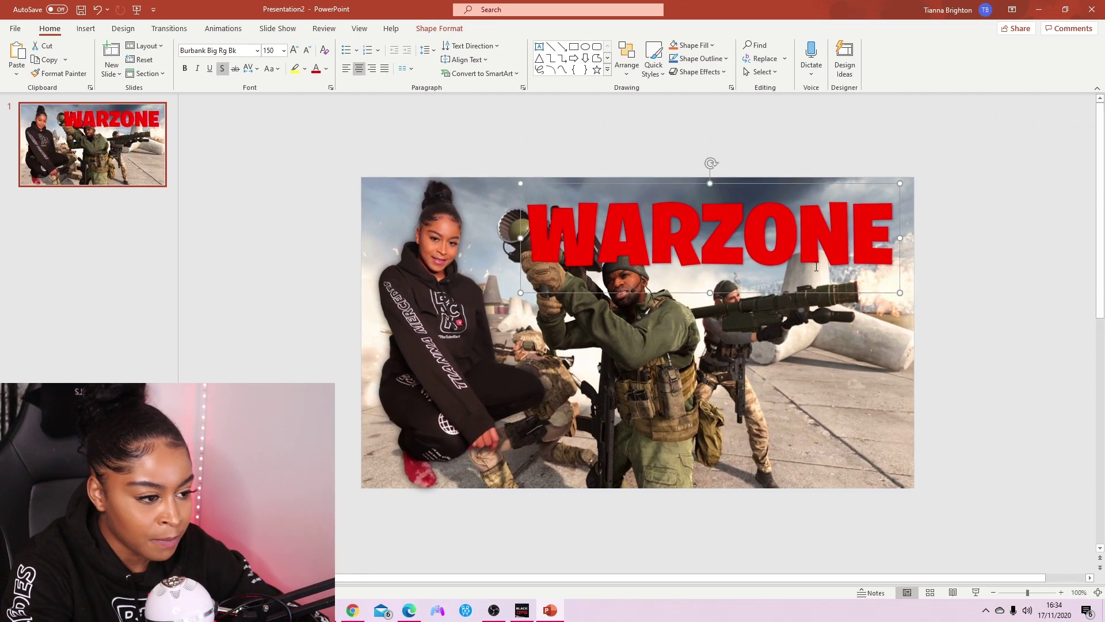
{"action": "left_click_drag", "start_coordinate": [890, 291], "coordinate": [885, 290]}
{"action": "double_click", "coordinate": [692, 208]}
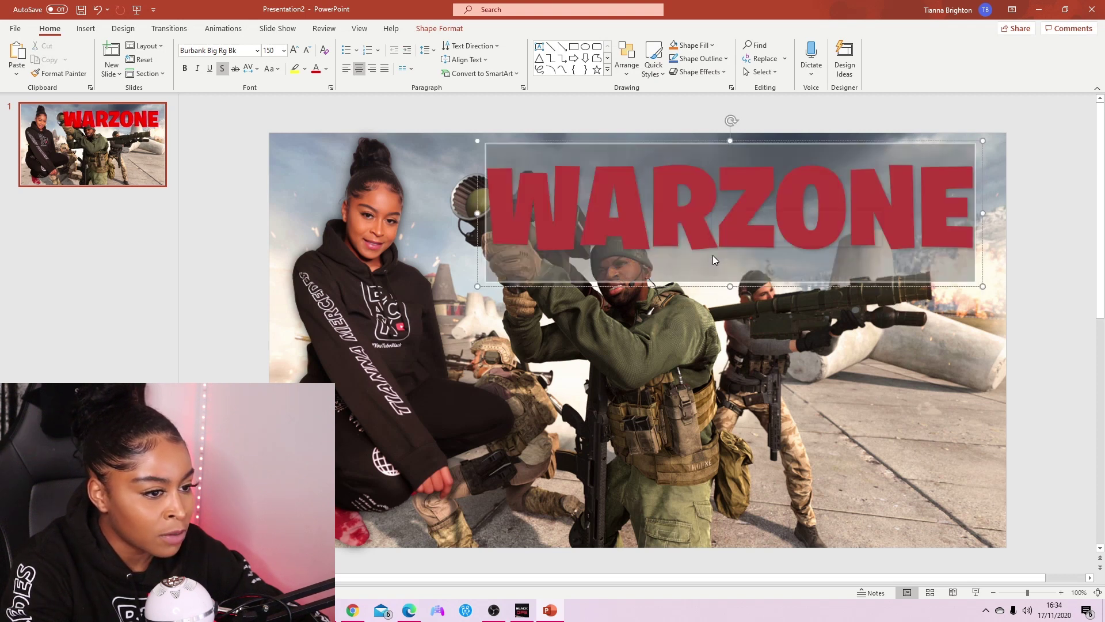
{"action": "left_click", "coordinate": [440, 28]}
- Give the WARZONE text a black 3 pt text outline
{"action": "left_click", "coordinate": [49, 28]}
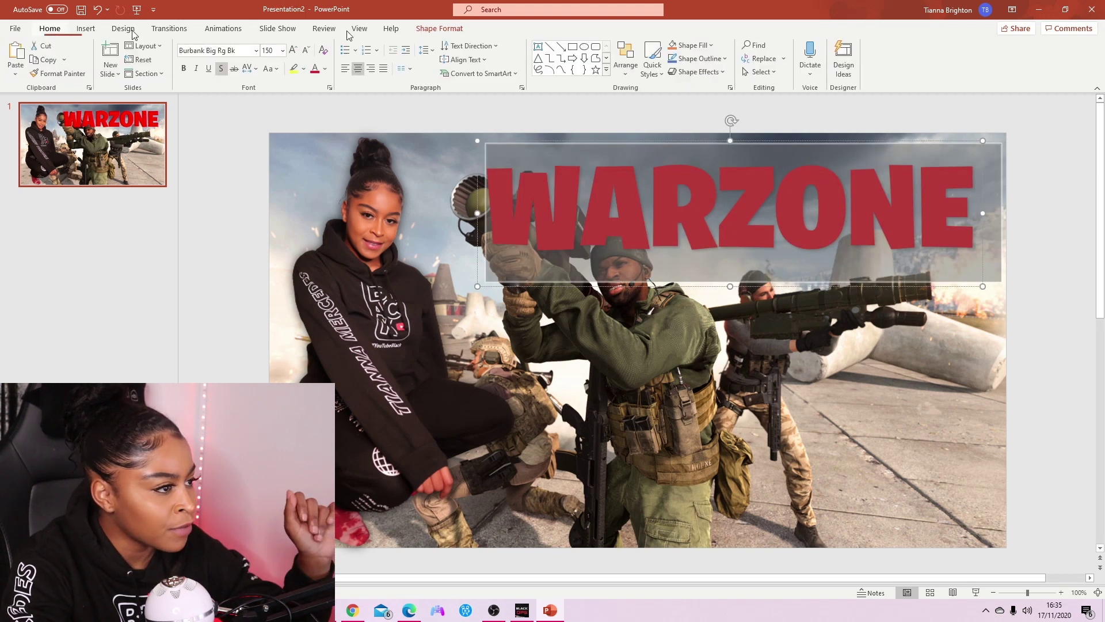
{"action": "left_click", "coordinate": [746, 217]}
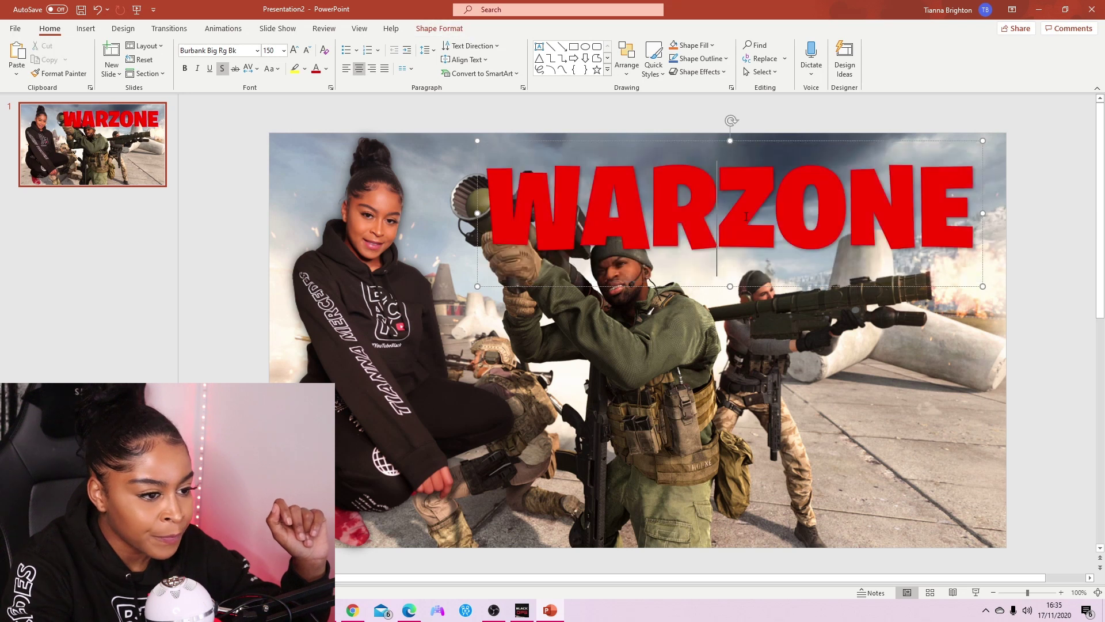
{"action": "double_click", "coordinate": [834, 218]}
{"action": "left_click", "coordinate": [450, 31]}
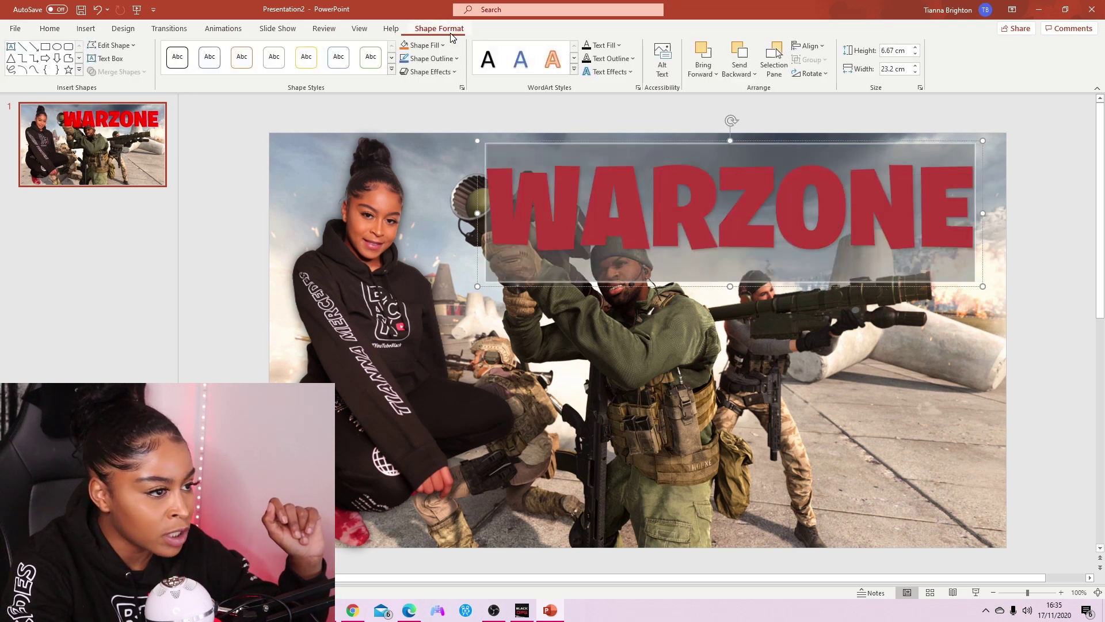
{"action": "left_click", "coordinate": [624, 58]}
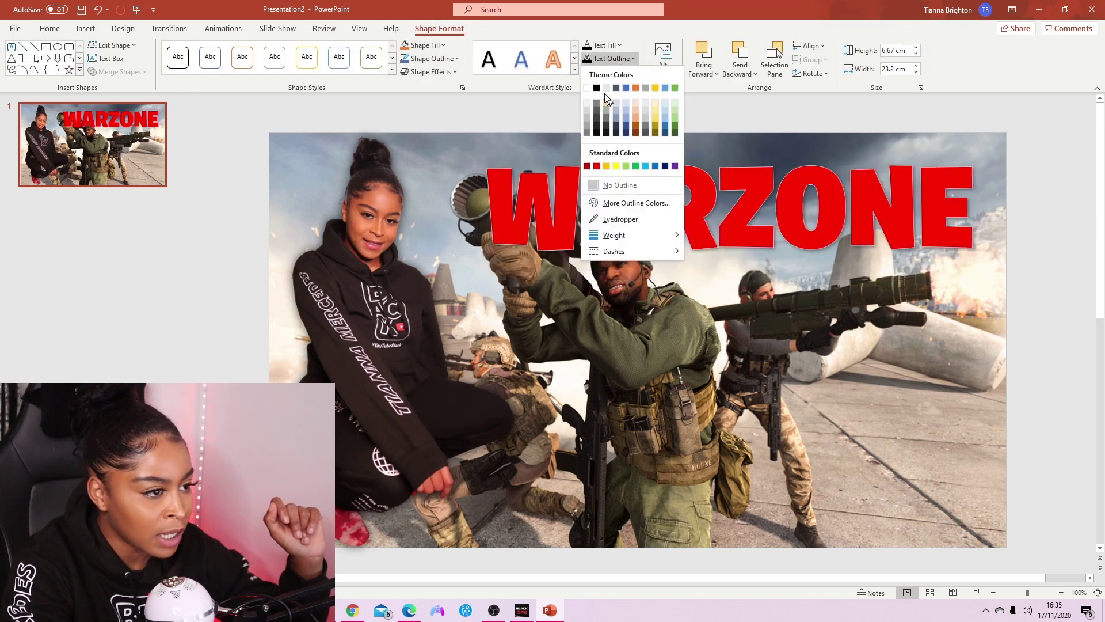
{"action": "left_click", "coordinate": [596, 89]}
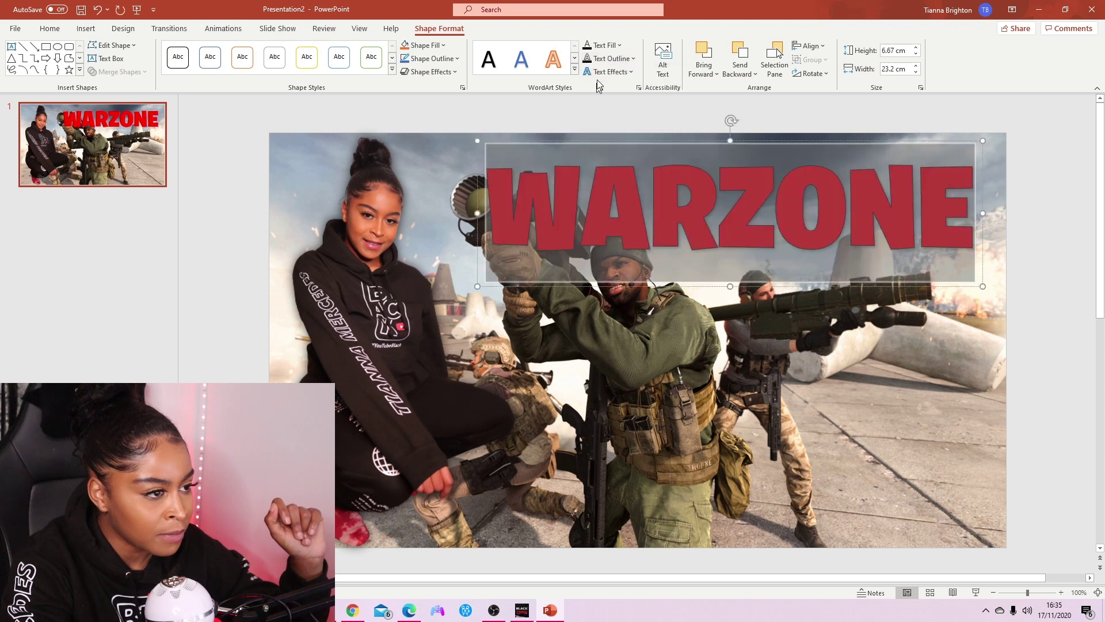
{"action": "left_click", "coordinate": [611, 58]}
{"action": "mouse_move", "coordinate": [671, 234]}
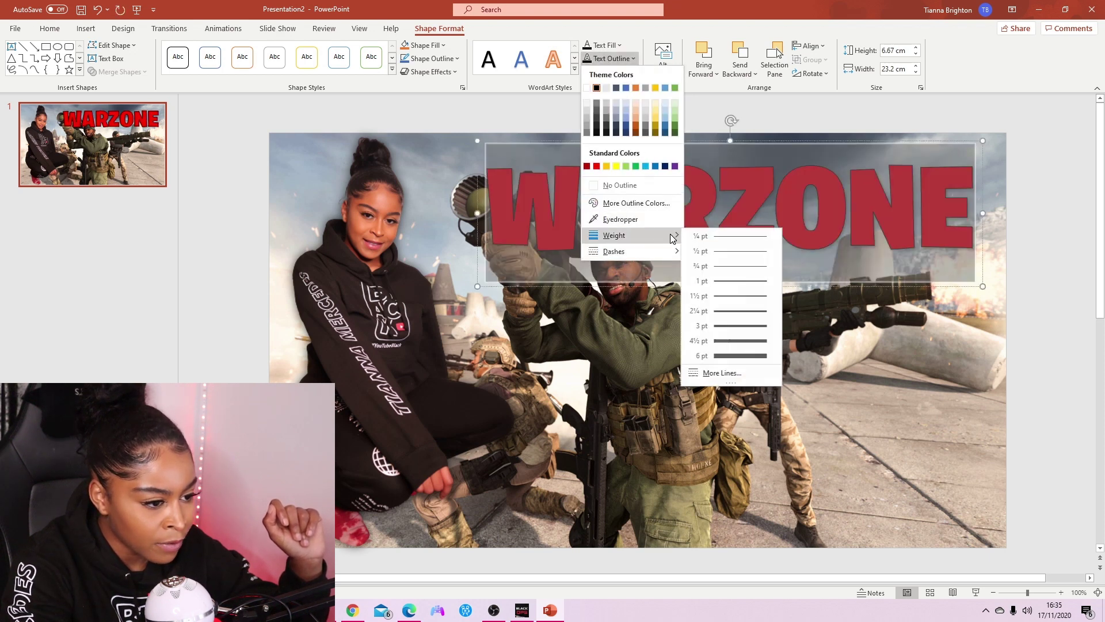
{"action": "left_click", "coordinate": [742, 326]}
{"action": "double_click", "coordinate": [745, 195]}
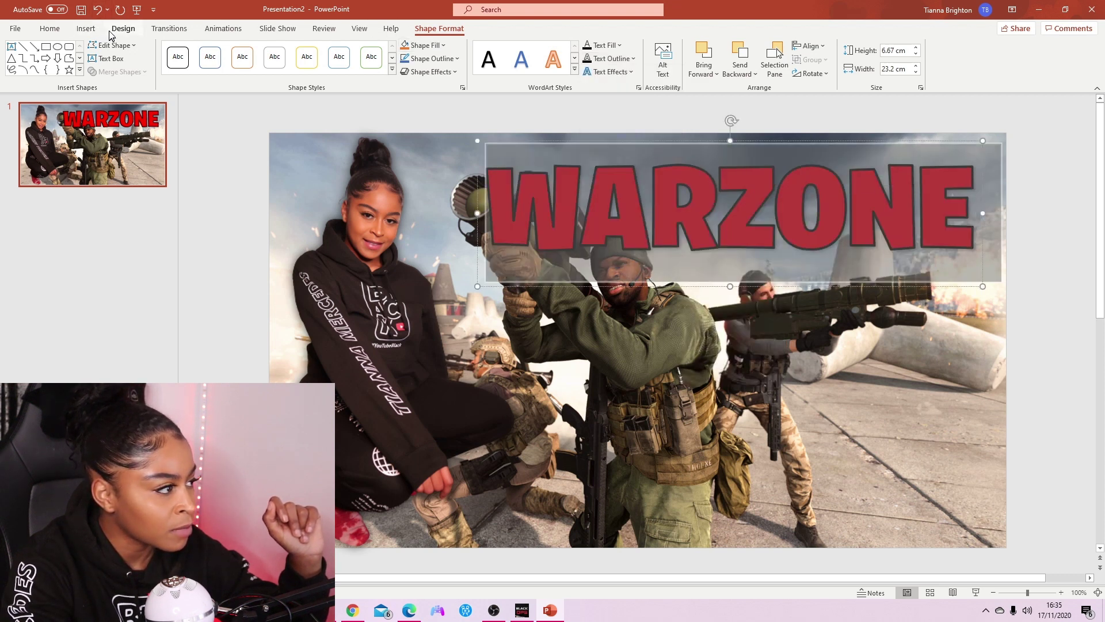
- Duplicate the WARZONE title text box
{"action": "left_click", "coordinate": [87, 29]}
{"action": "left_click", "coordinate": [123, 29]}
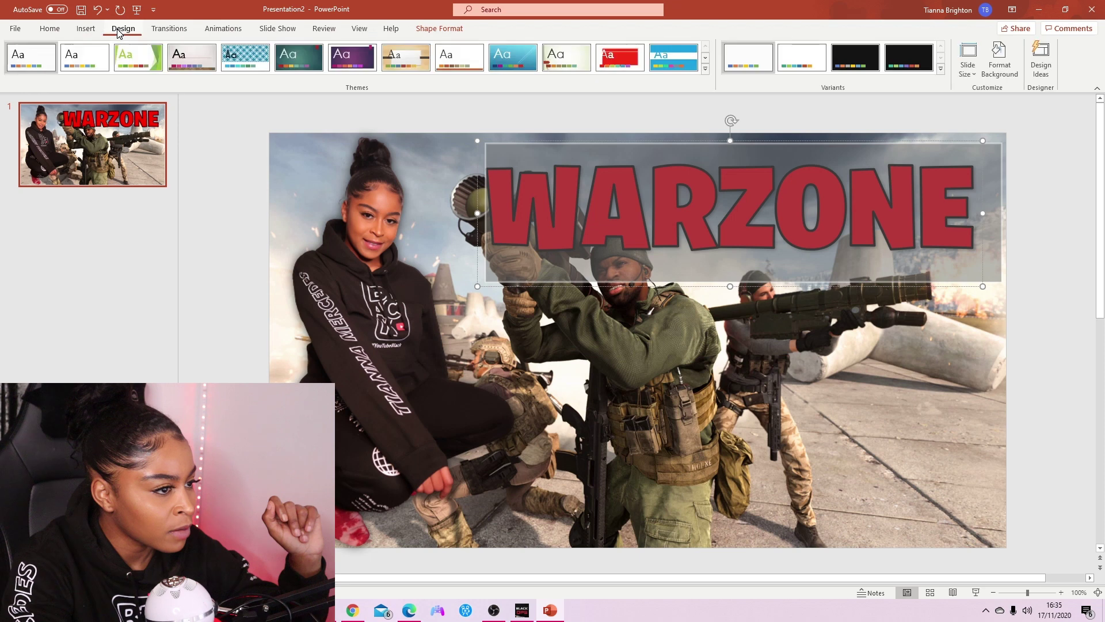
{"action": "left_click", "coordinate": [86, 29]}
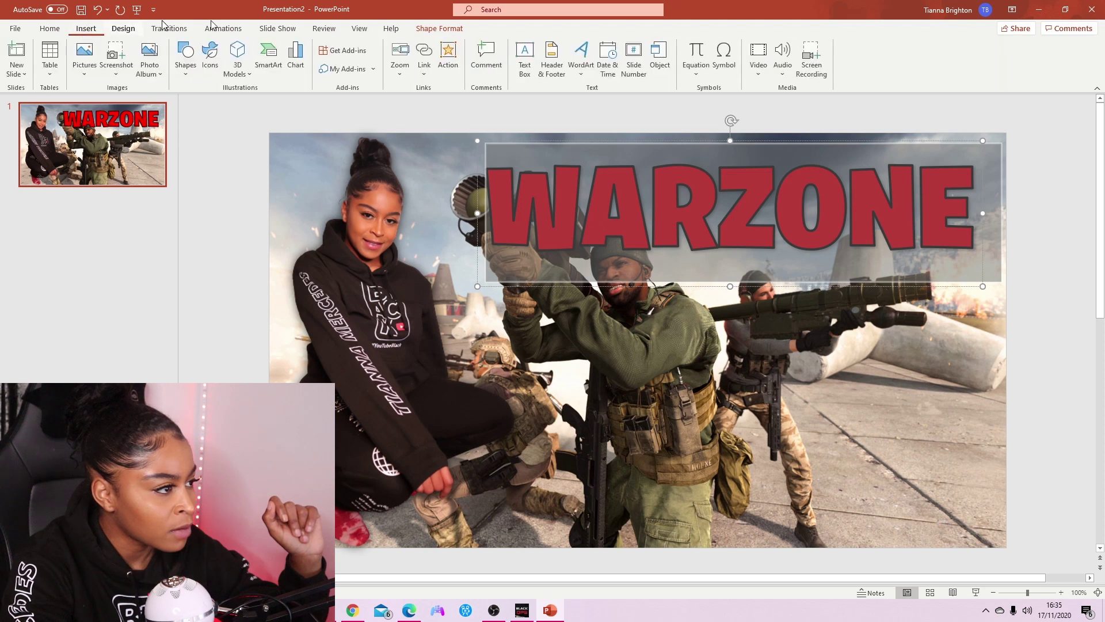
{"action": "left_click", "coordinate": [51, 28]}
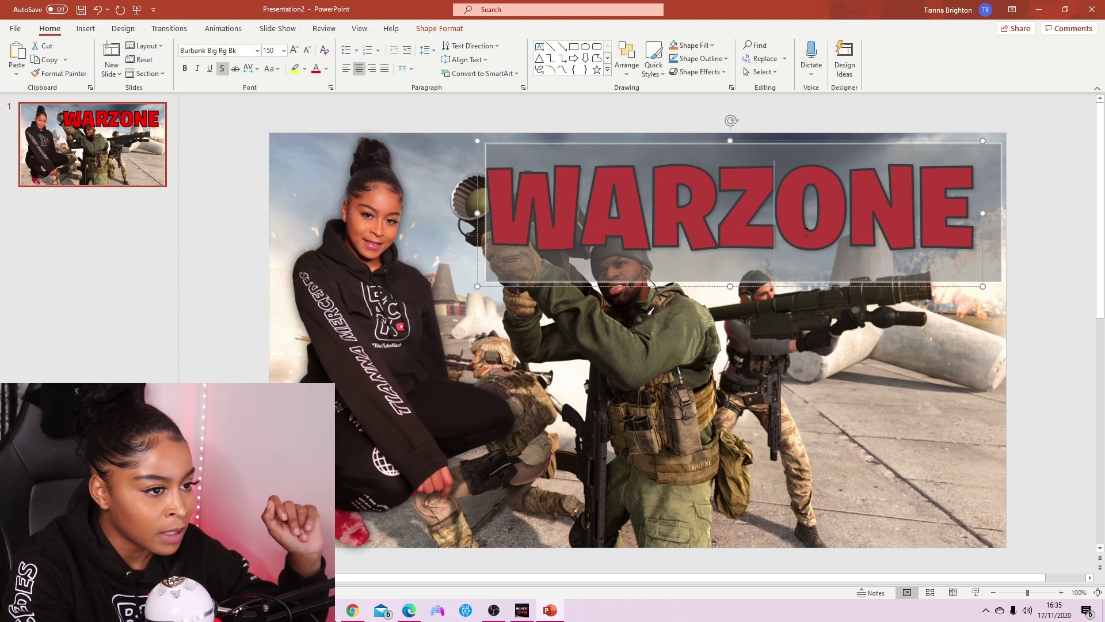
{"action": "left_click", "coordinate": [1068, 268]}
{"action": "left_click", "coordinate": [787, 286]}
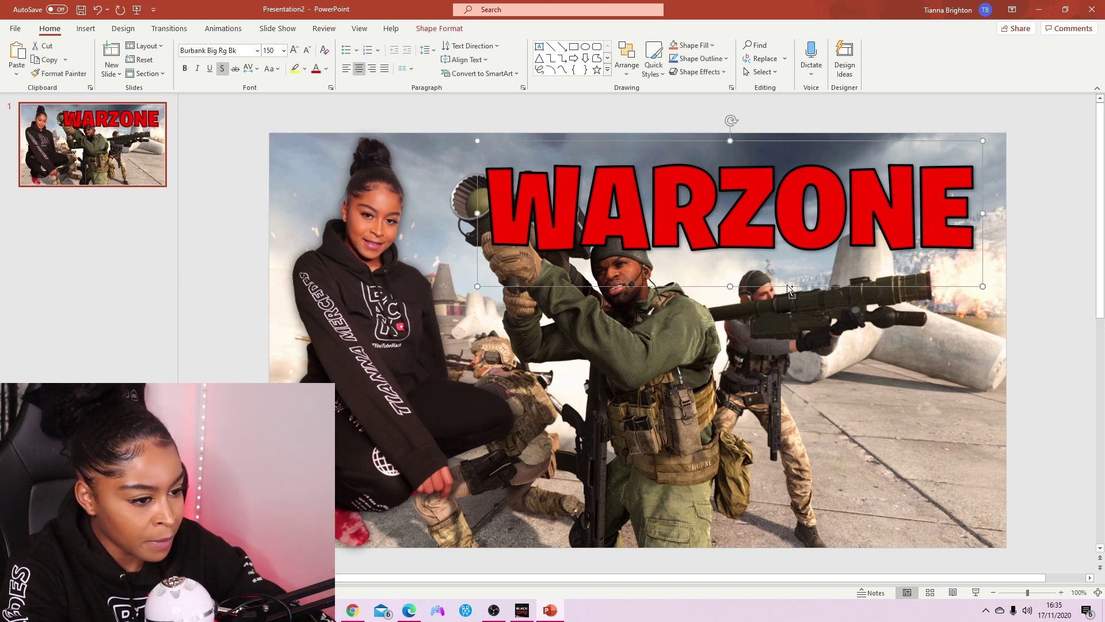
{"action": "key", "text": "ctrl+v"}
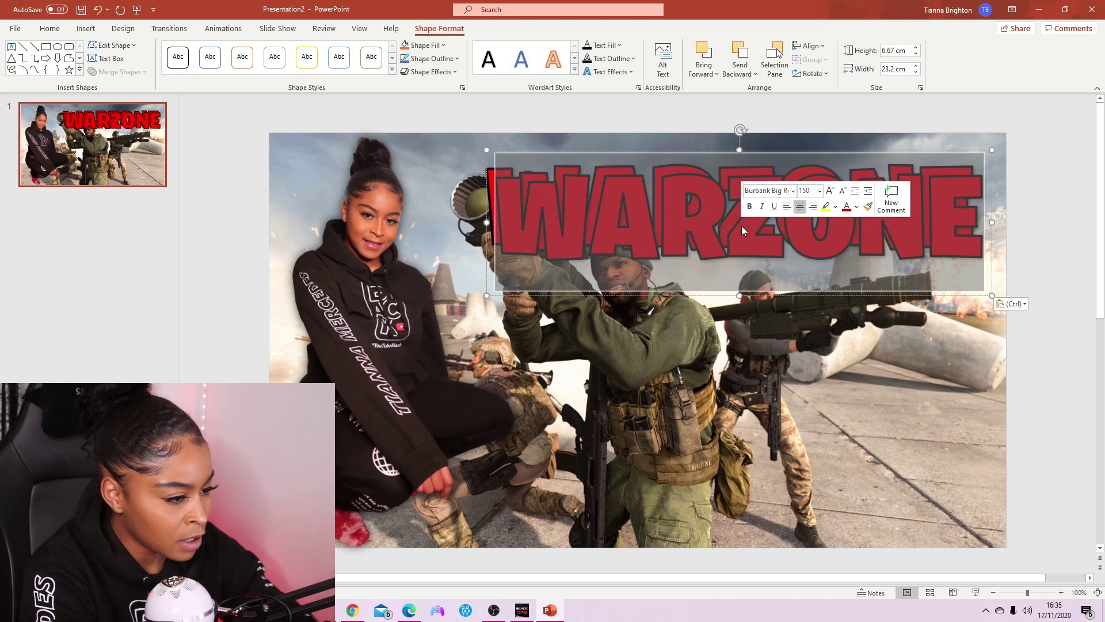
- Replace the duplicate title's text with GAMEPLAY
{"action": "type", "text": "ga"}
{"action": "key", "text": "BackSpace"}
{"action": "key", "text": "BackSpace"}
{"action": "type", "text": "GAMEPLAY"}
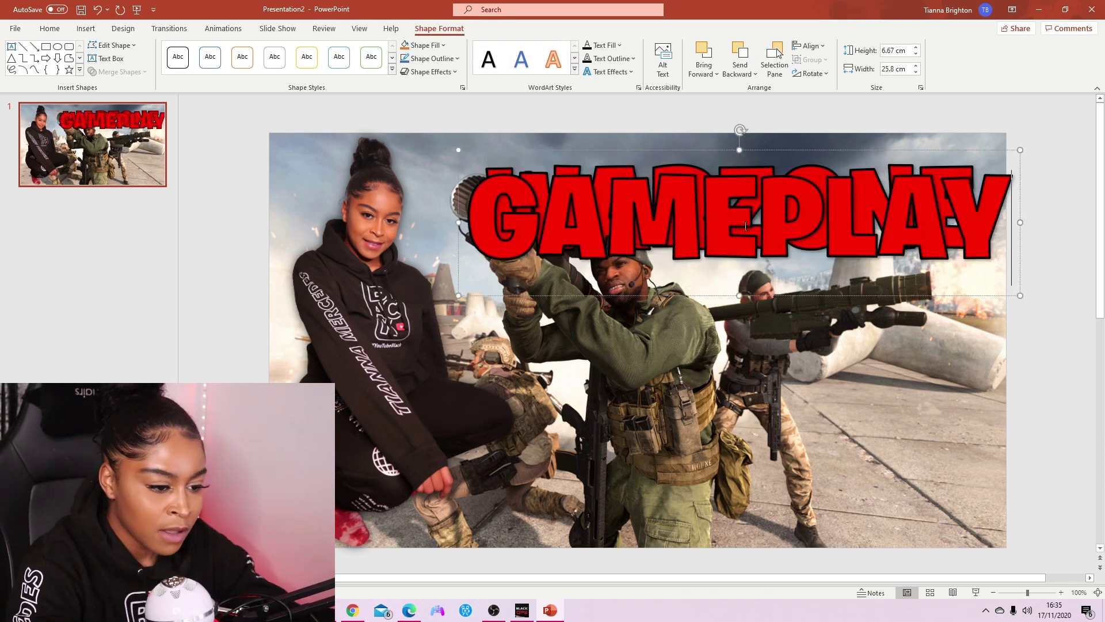
- Move GAMEPLAY below WARZONE and lower WARZONE to sit just above it
{"action": "left_click_drag", "start_coordinate": [787, 295], "coordinate": [771, 485]}
{"action": "left_click", "coordinate": [793, 146]}
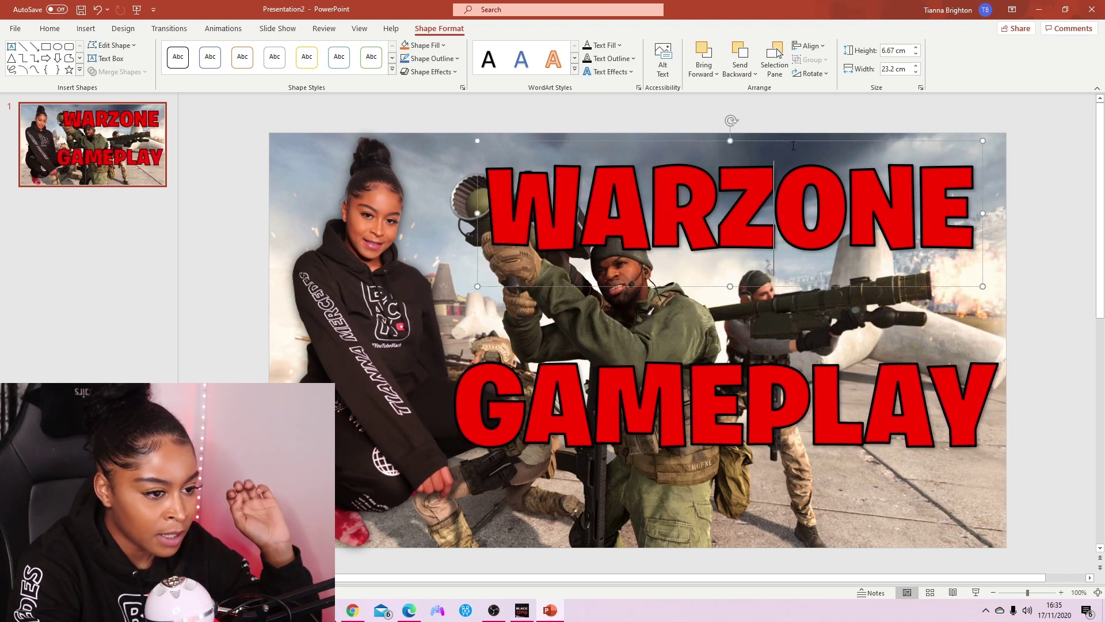
{"action": "left_click_drag", "start_coordinate": [793, 140], "coordinate": [794, 248]}
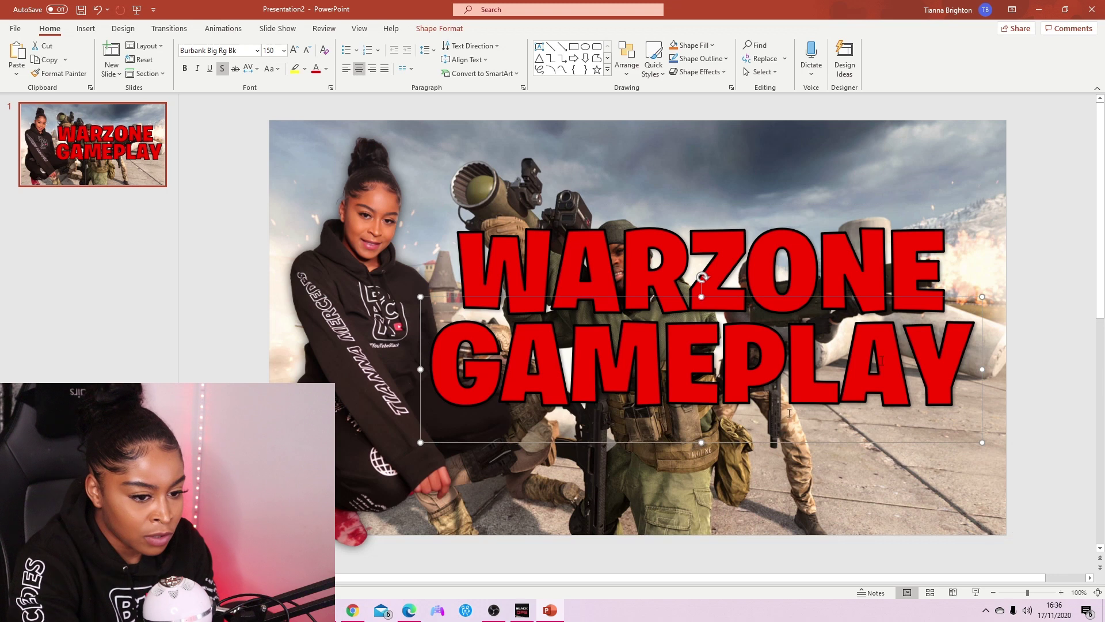
{"action": "left_click", "coordinate": [1064, 262]}
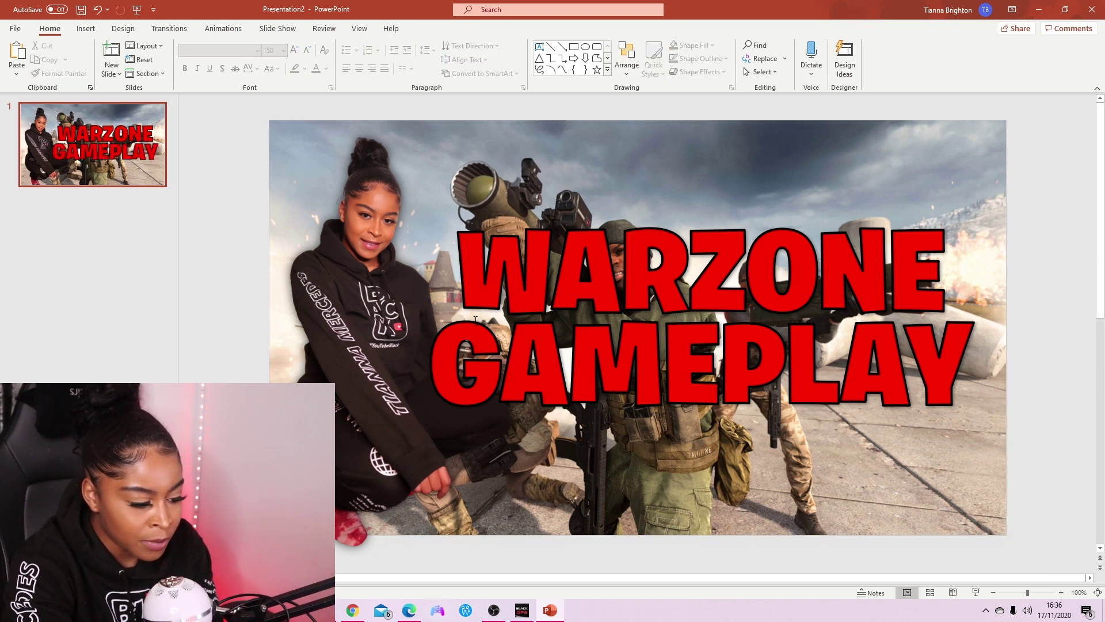
- Drag the Chokehold image from Documents onto the slide, size it and place it bottom-right
{"action": "mouse_move", "coordinate": [352, 610]}
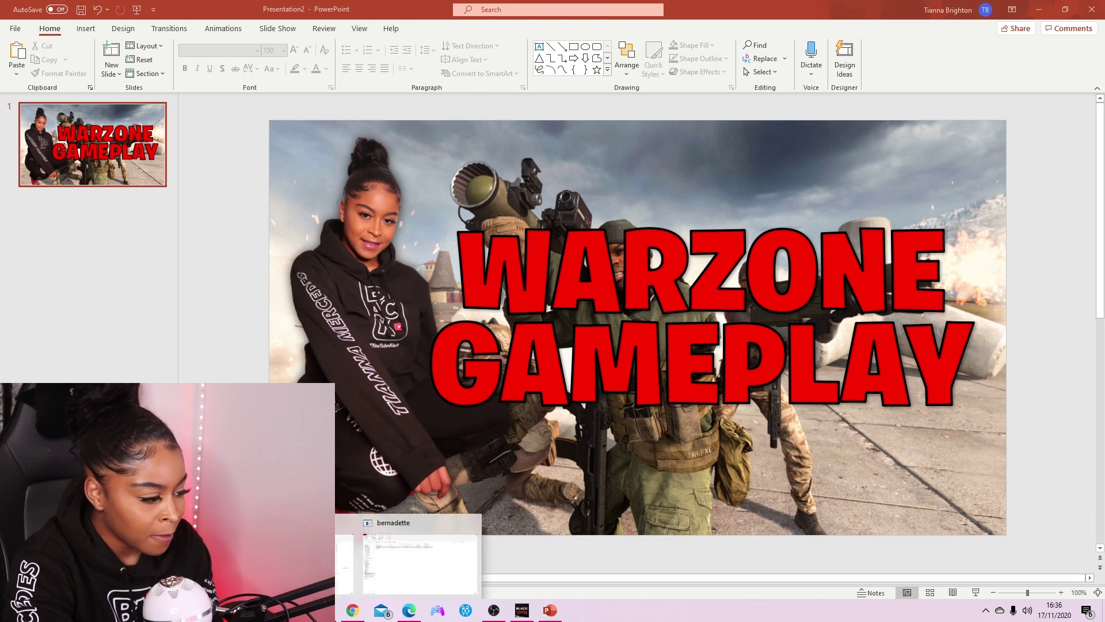
{"action": "left_click", "coordinate": [420, 562]}
{"action": "left_click", "coordinate": [466, 147]}
{"action": "left_click", "coordinate": [408, 134]}
{"action": "left_click_drag", "start_coordinate": [407, 133], "coordinate": [599, 466]}
{"action": "left_click_drag", "start_coordinate": [397, 118], "coordinate": [621, 313]}
{"action": "left_click_drag", "start_coordinate": [759, 469], "coordinate": [888, 466]}
{"action": "left_click_drag", "start_coordinate": [759, 316], "coordinate": [713, 276]}
{"action": "left_click", "coordinate": [1063, 249]}
- Raise WARZONE near the top and GAMEPLAY tightly beneath it
{"action": "left_click", "coordinate": [884, 257]}
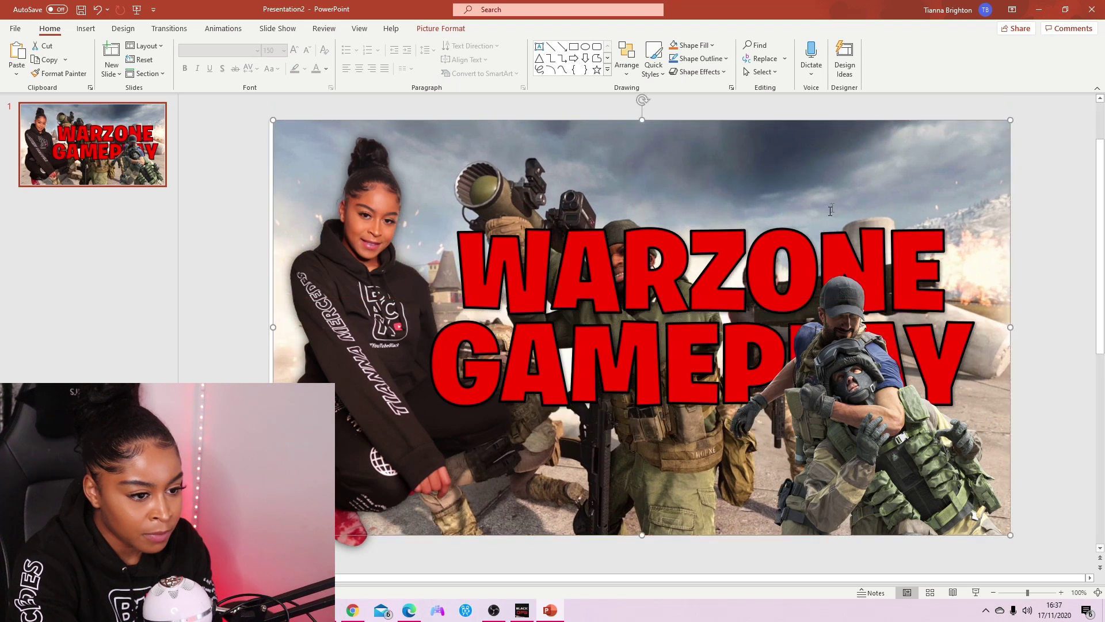
{"action": "left_click", "coordinate": [785, 219]}
{"action": "left_click_drag", "start_coordinate": [777, 205], "coordinate": [770, 141]}
{"action": "left_click", "coordinate": [732, 354]}
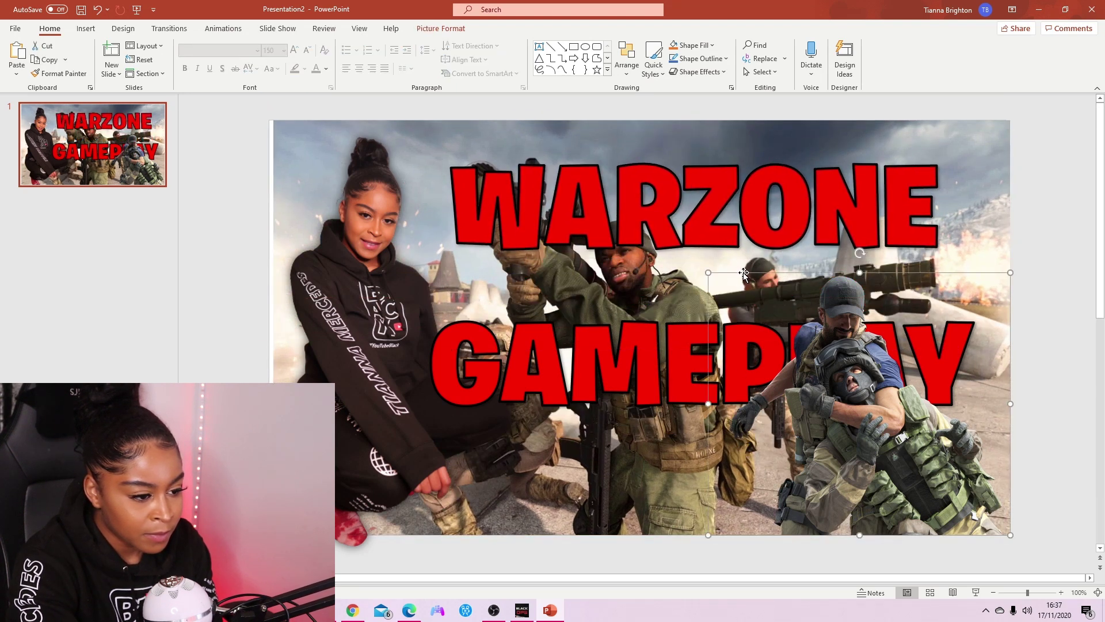
{"action": "left_click", "coordinate": [631, 291]}
{"action": "left_click_drag", "start_coordinate": [630, 296], "coordinate": [634, 233]}
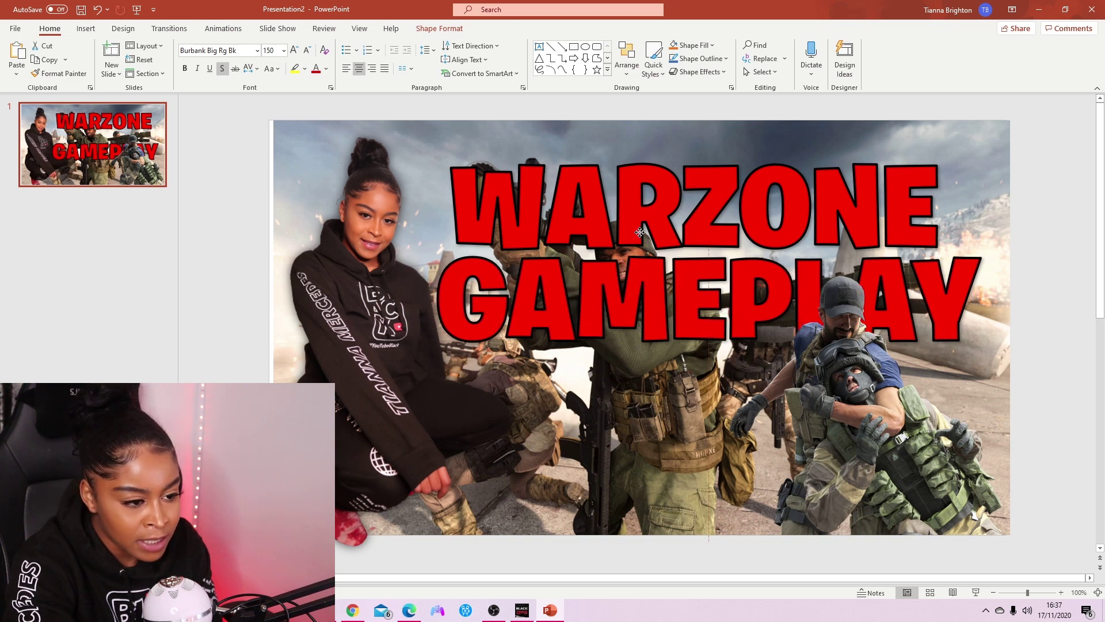
- Make the WARZONE text bright red
{"action": "left_click_drag", "start_coordinate": [632, 231], "coordinate": [632, 231]}
{"action": "left_click", "coordinate": [684, 199]}
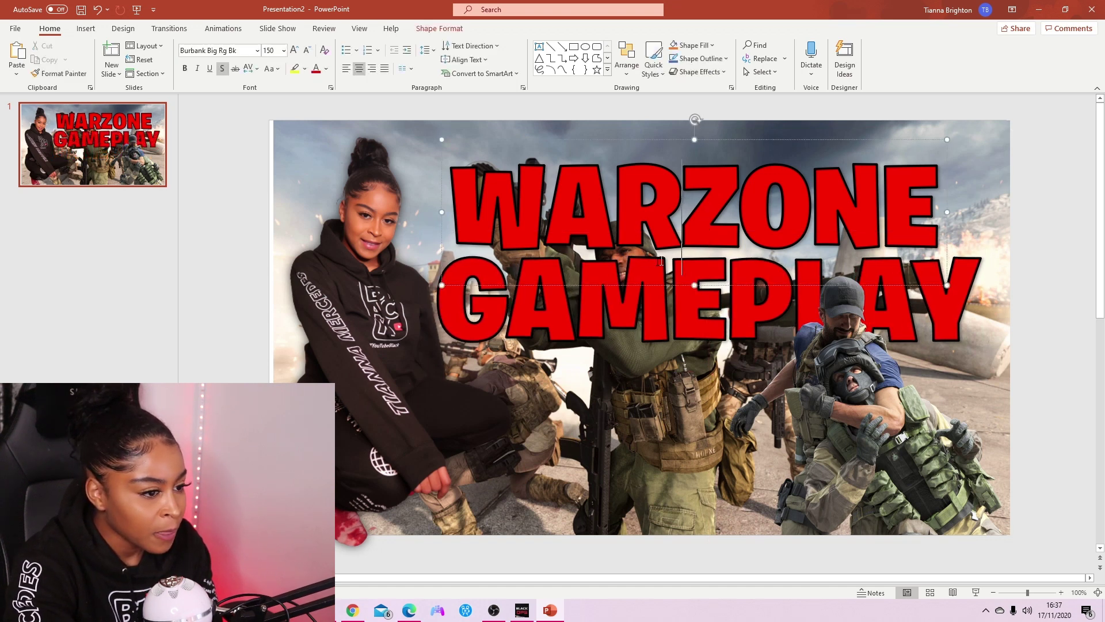
{"action": "double_click", "coordinate": [615, 204]}
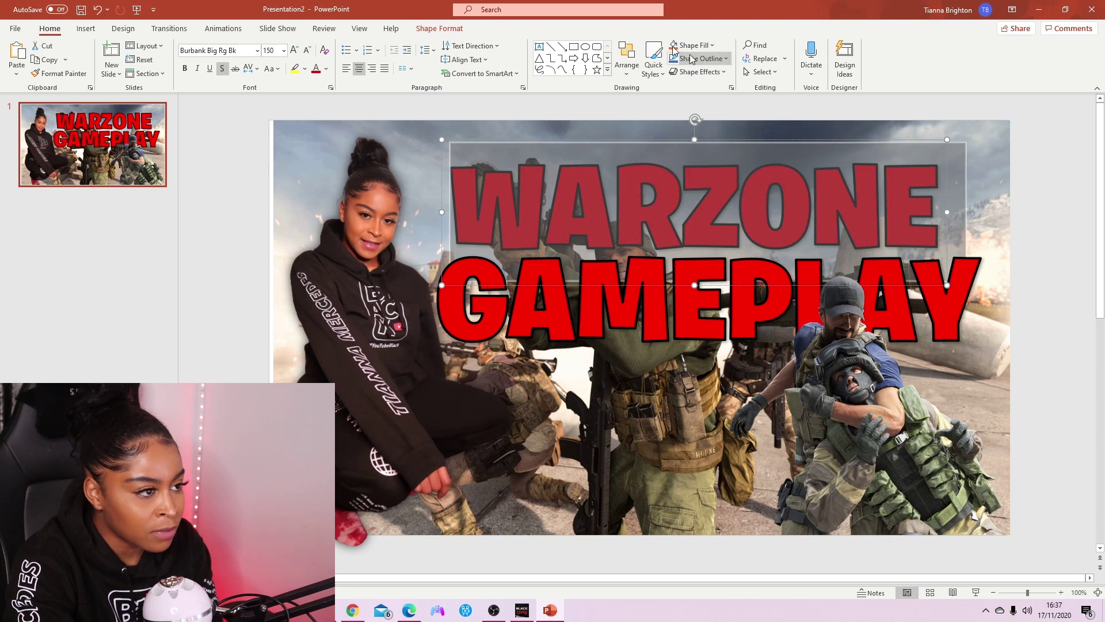
{"action": "left_click", "coordinate": [419, 28]}
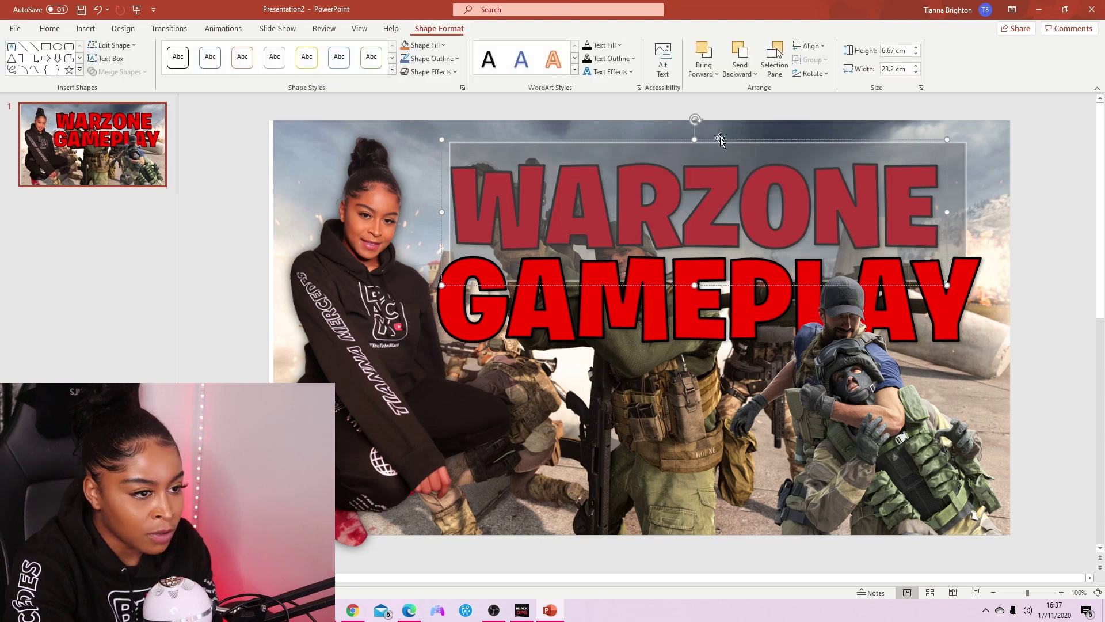
{"action": "left_click", "coordinate": [608, 48]}
{"action": "left_click", "coordinate": [598, 145]}
{"action": "left_click", "coordinate": [826, 224]}
{"action": "left_click", "coordinate": [1048, 216]}
- Give the GAMEPLAY text a white outline
{"action": "double_click", "coordinate": [692, 298]}
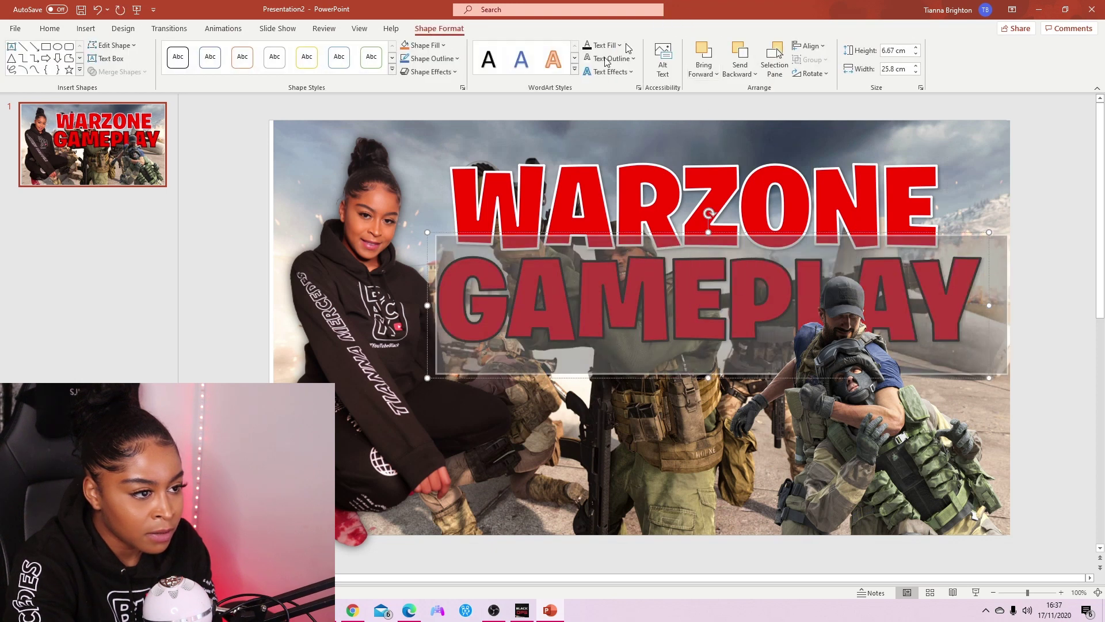
{"action": "left_click", "coordinate": [621, 70]}
{"action": "left_click", "coordinate": [623, 60]}
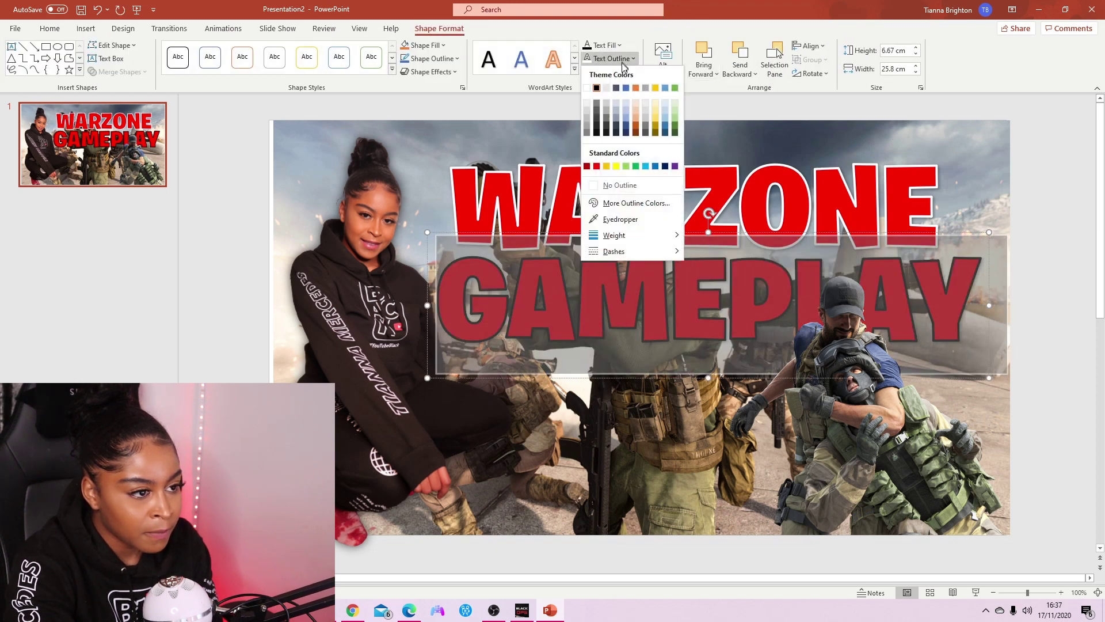
{"action": "left_click", "coordinate": [593, 89]}
- Apply an Inner shadow text effect to WARZONE
{"action": "left_click", "coordinate": [691, 207]}
{"action": "key", "text": "ctrl+a"}
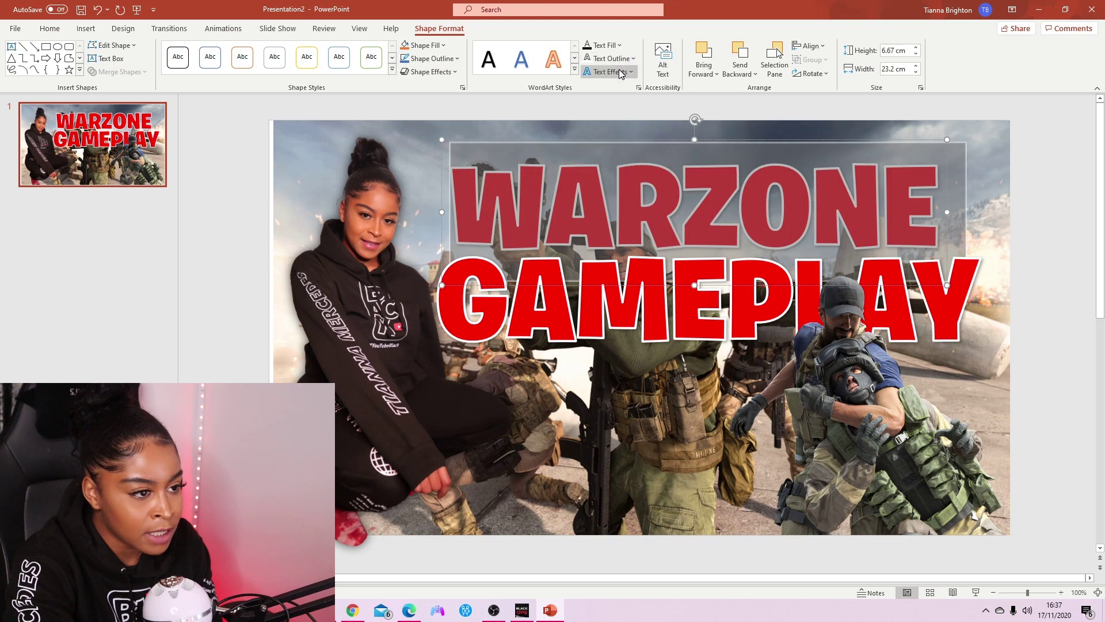
{"action": "left_click", "coordinate": [620, 71]}
{"action": "mouse_move", "coordinate": [624, 94]}
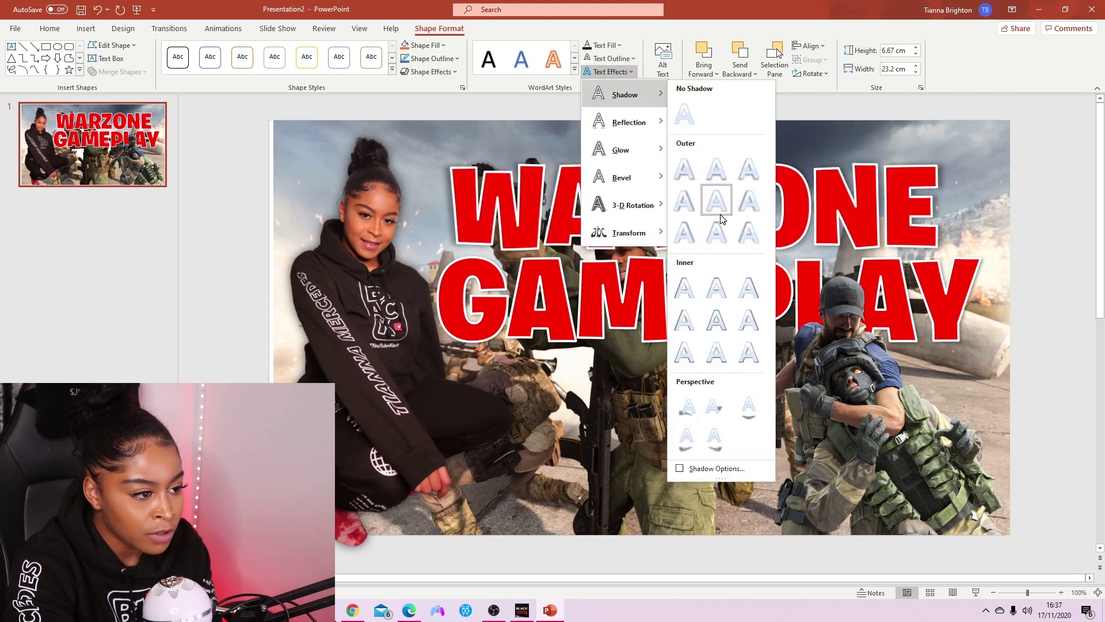
{"action": "left_click", "coordinate": [690, 292]}
{"action": "left_click", "coordinate": [1027, 275]}
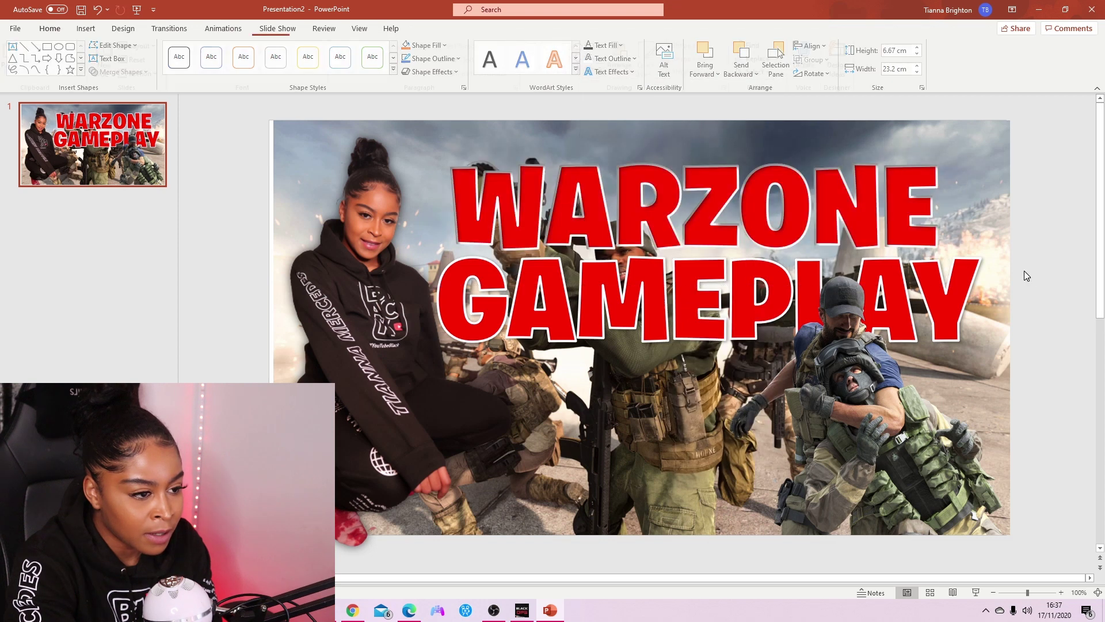
- Apply the same Inner shadow text effect to GAMEPLAY
{"action": "left_click", "coordinate": [720, 331]}
{"action": "left_click", "coordinate": [629, 59]}
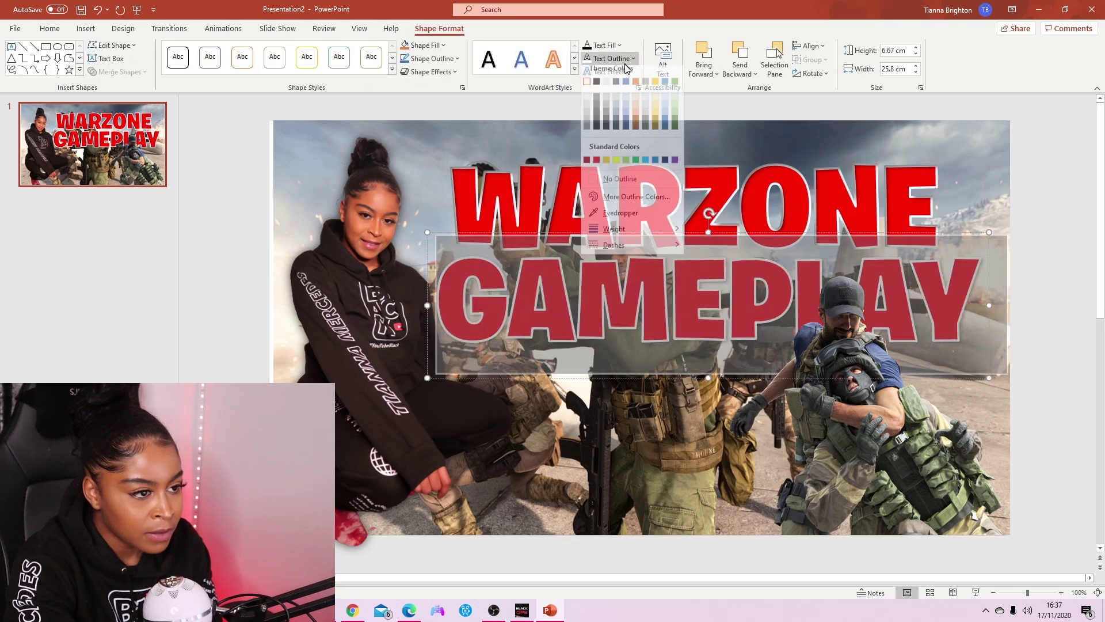
{"action": "left_click", "coordinate": [567, 91]}
{"action": "left_click", "coordinate": [609, 72]}
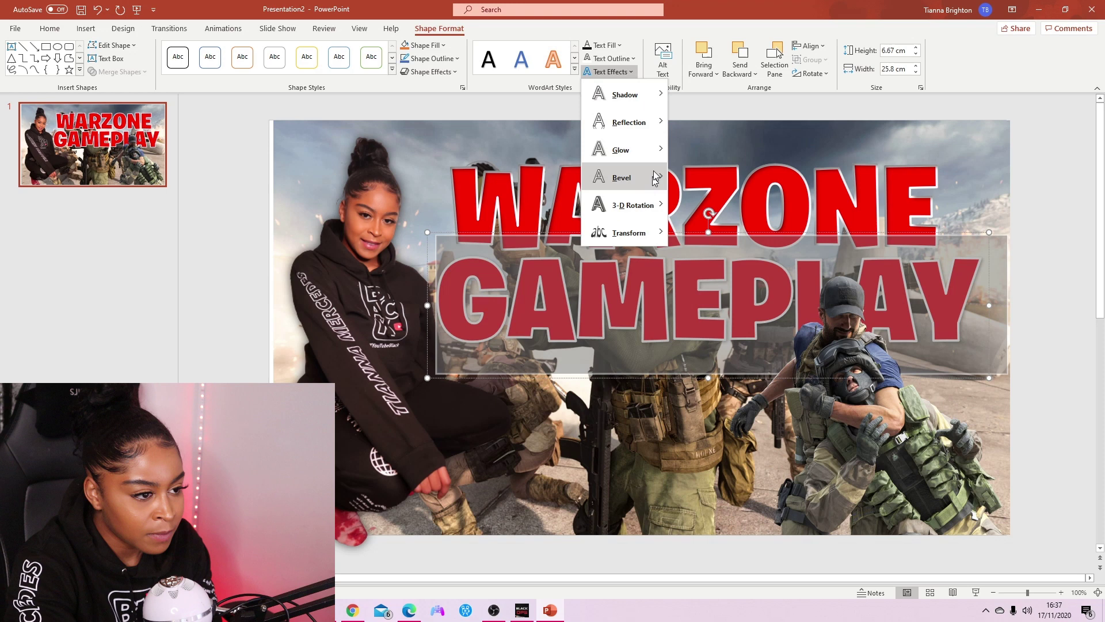
{"action": "mouse_move", "coordinate": [646, 94]}
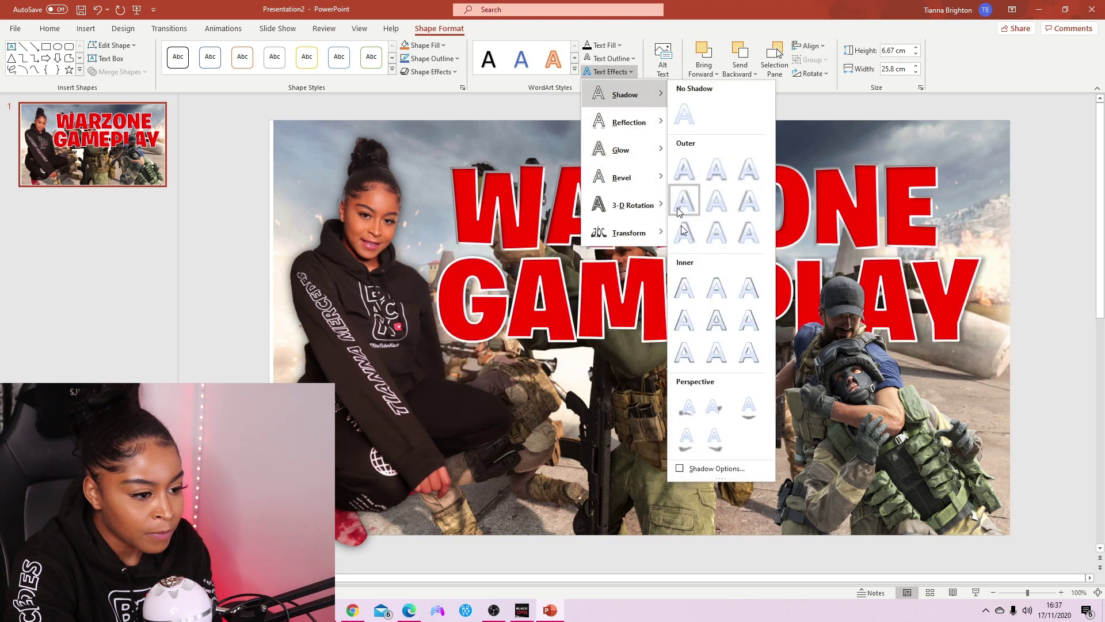
{"action": "left_click", "coordinate": [685, 288]}
{"action": "left_click", "coordinate": [932, 279]}
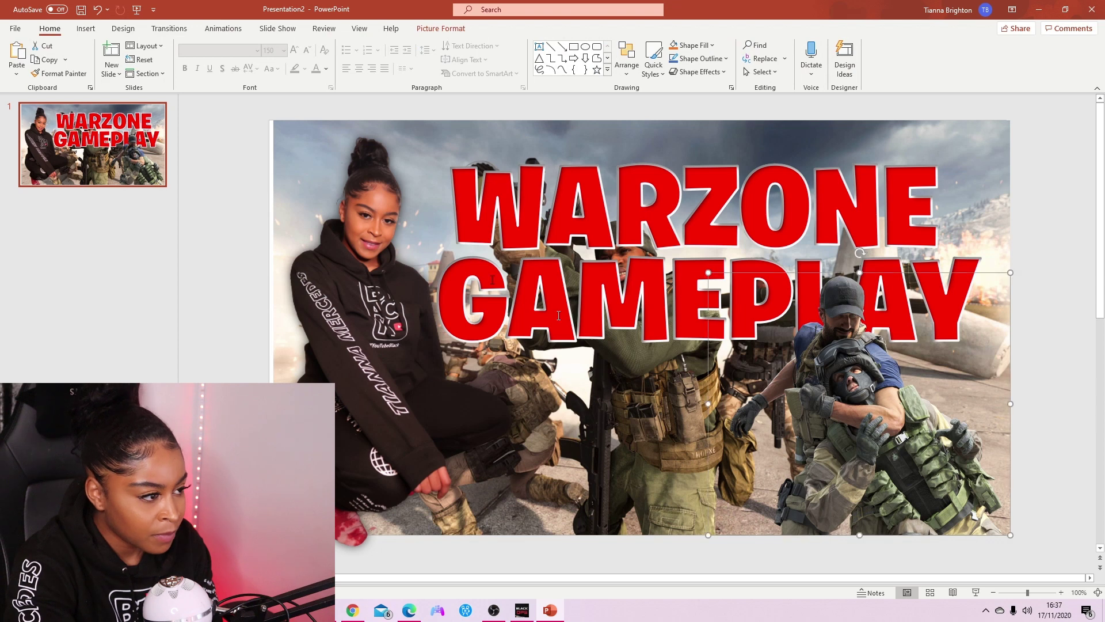
- Select the soldier background picture, undoing an accidental nudge
{"action": "scroll", "coordinate": [653, 122], "scroll_direction": "down", "scroll_amount": 1}
{"action": "left_click", "coordinate": [652, 122]}
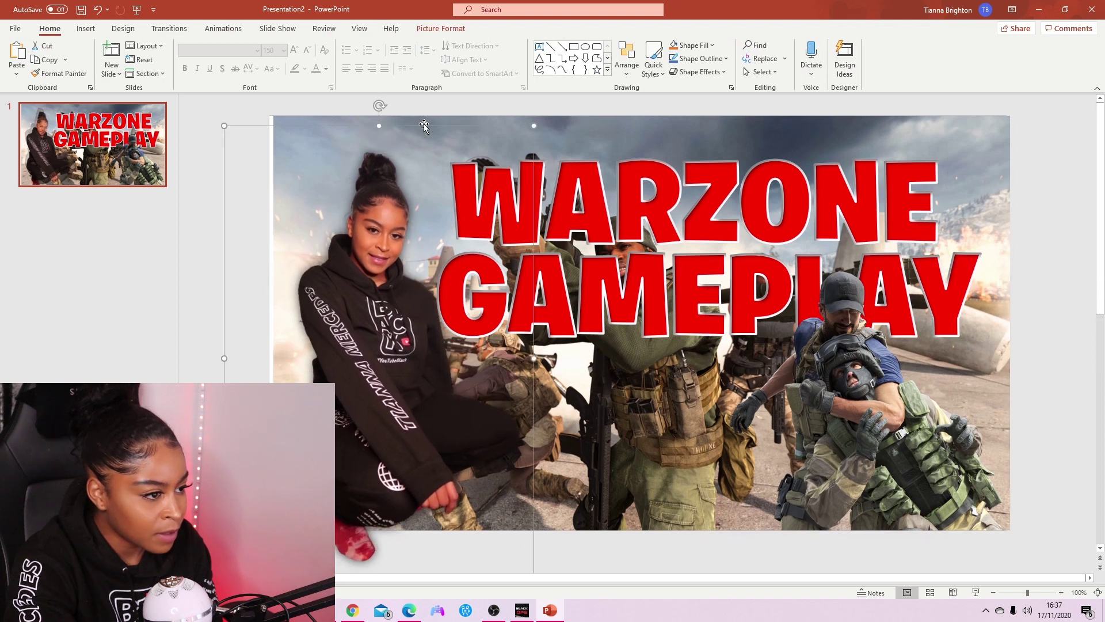
{"action": "scroll", "coordinate": [652, 122], "scroll_direction": "down", "scroll_amount": 1}
{"action": "left_click_drag", "start_coordinate": [652, 123], "coordinate": [651, 118]}
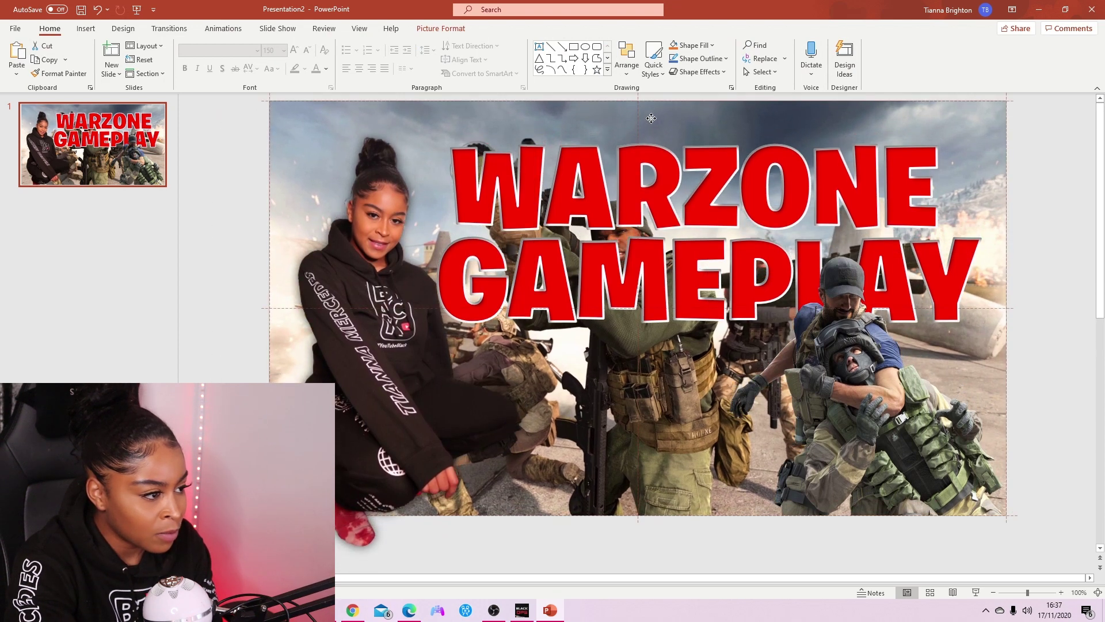
{"action": "key", "text": "ctrl+z"}
{"action": "key", "text": "ctrl+z"}
{"action": "key", "text": "ctrl+z"}
{"action": "key", "text": "ctrl+z"}
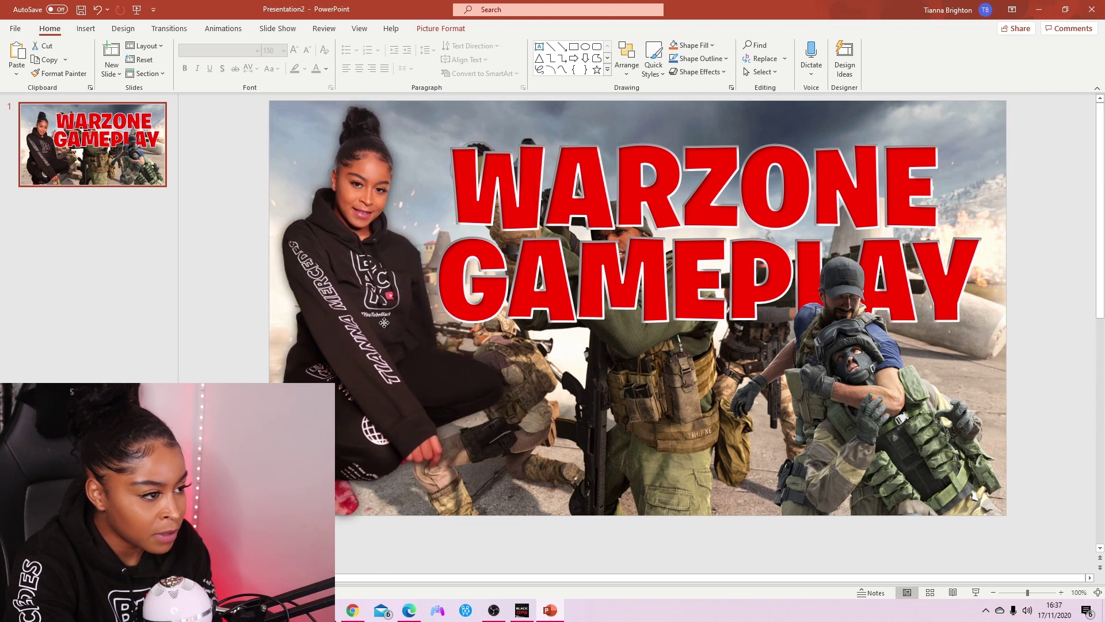
{"action": "left_click", "coordinate": [651, 119]}
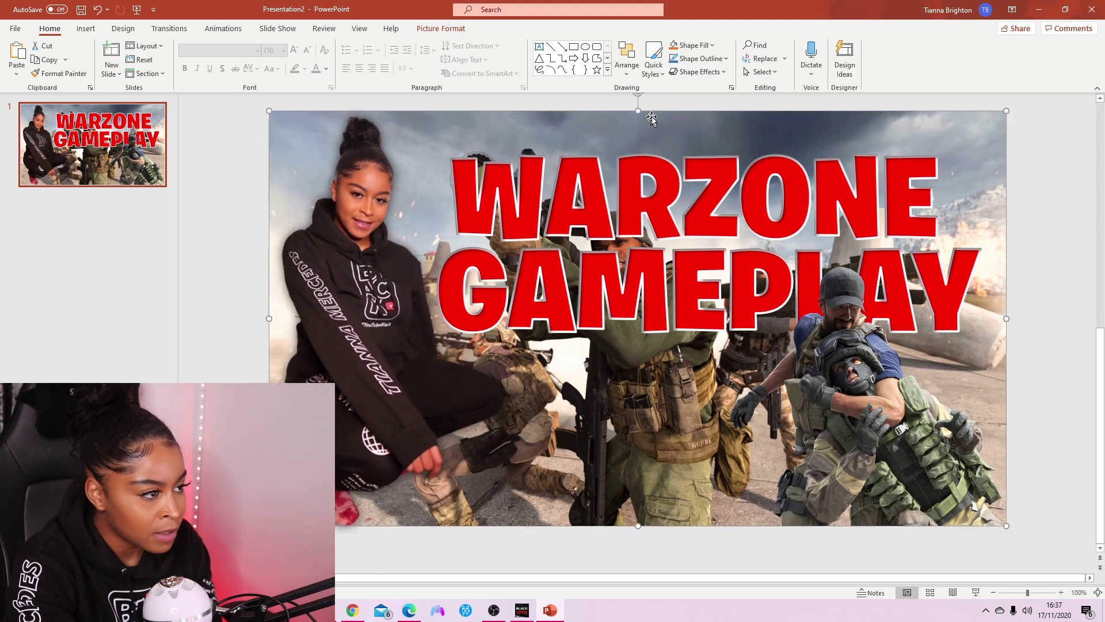
- Apply the Blur artistic effect to the background picture
{"action": "left_click", "coordinate": [466, 29]}
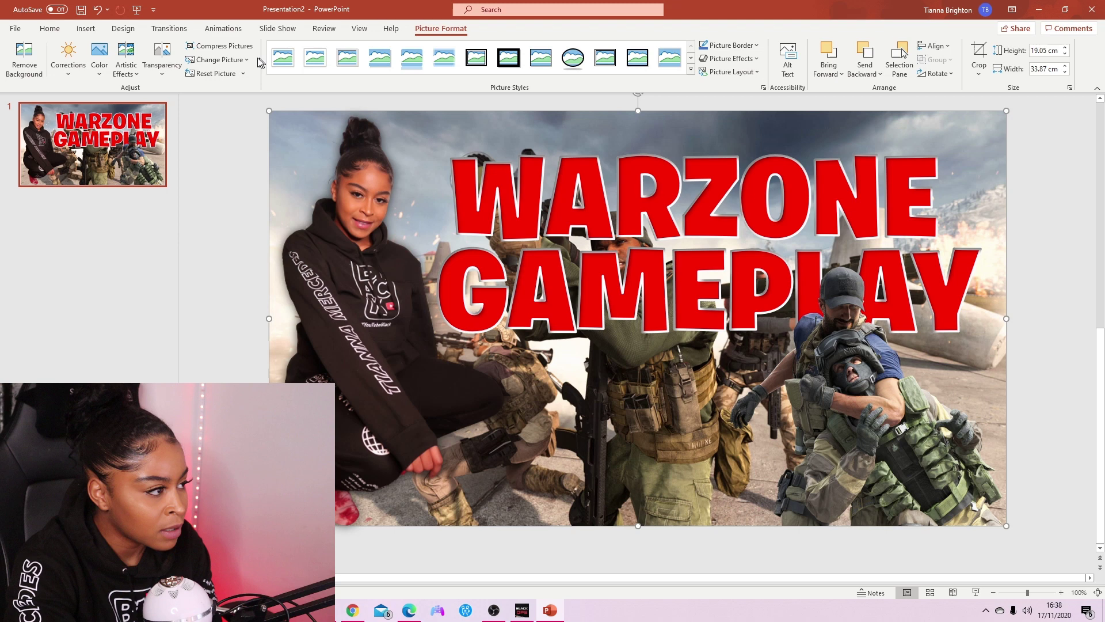
{"action": "left_click", "coordinate": [132, 70]}
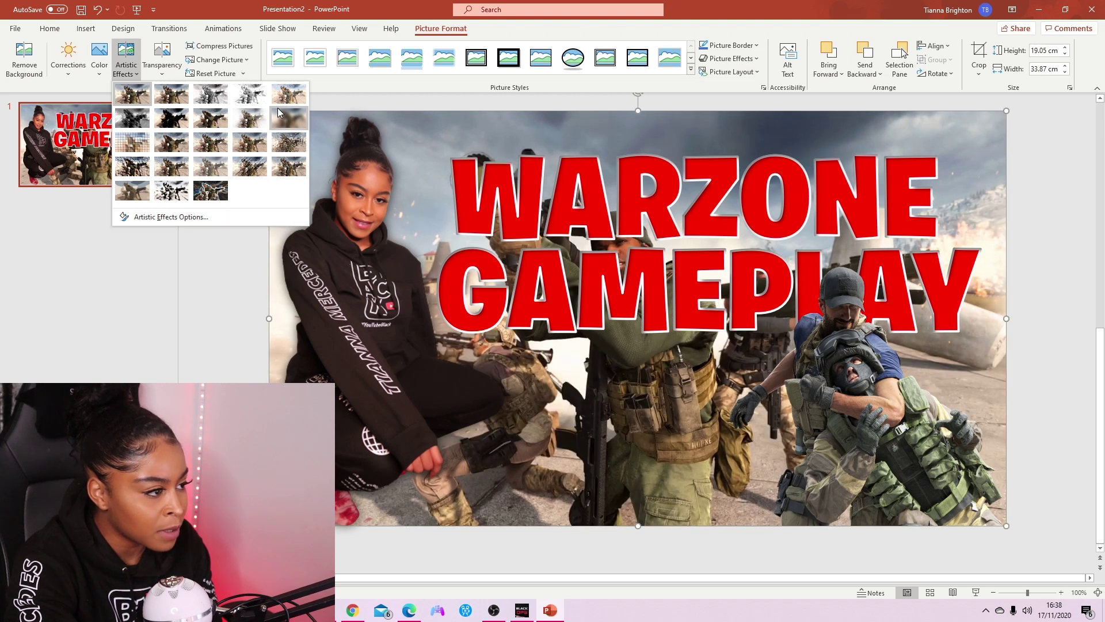
{"action": "key", "text": "Escape"}
{"action": "left_click", "coordinate": [126, 58]}
{"action": "left_click", "coordinate": [226, 222]}
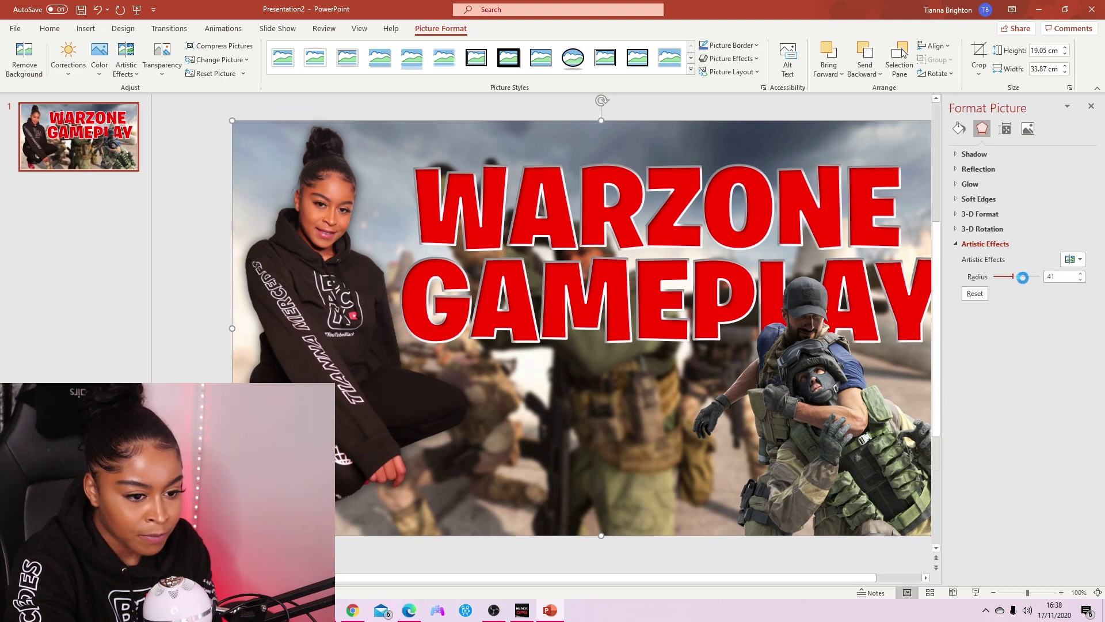
- Lower the blur radius to about 4 in Format Picture and close the pane
{"action": "left_click_drag", "start_coordinate": [1022, 277], "coordinate": [1021, 280]}
{"action": "left_click", "coordinate": [998, 278]}
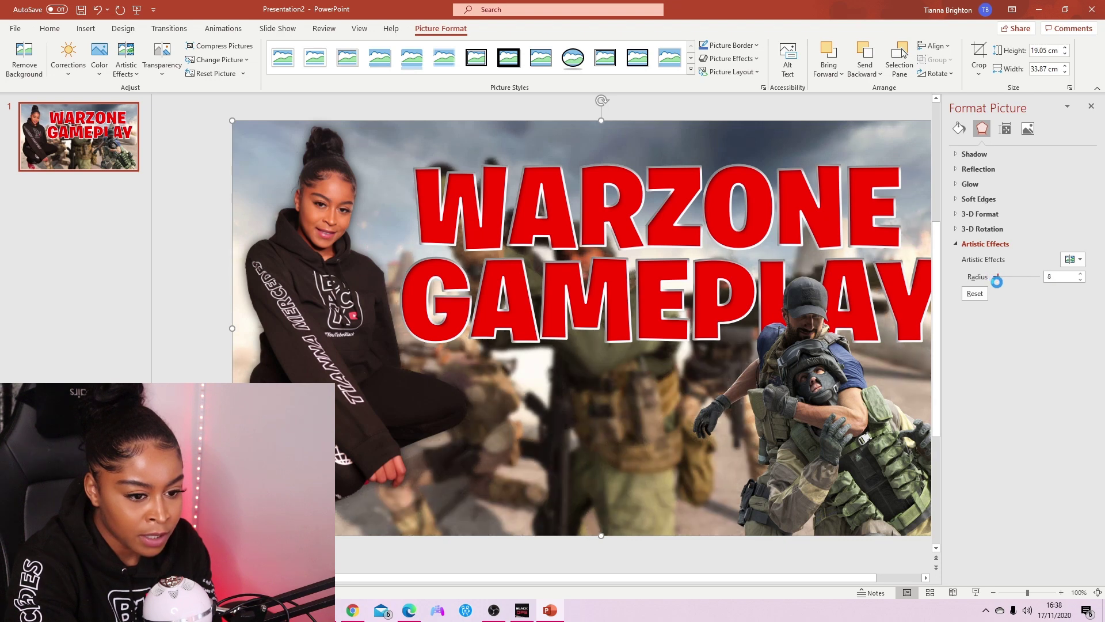
{"action": "left_click_drag", "start_coordinate": [996, 281], "coordinate": [995, 282]}
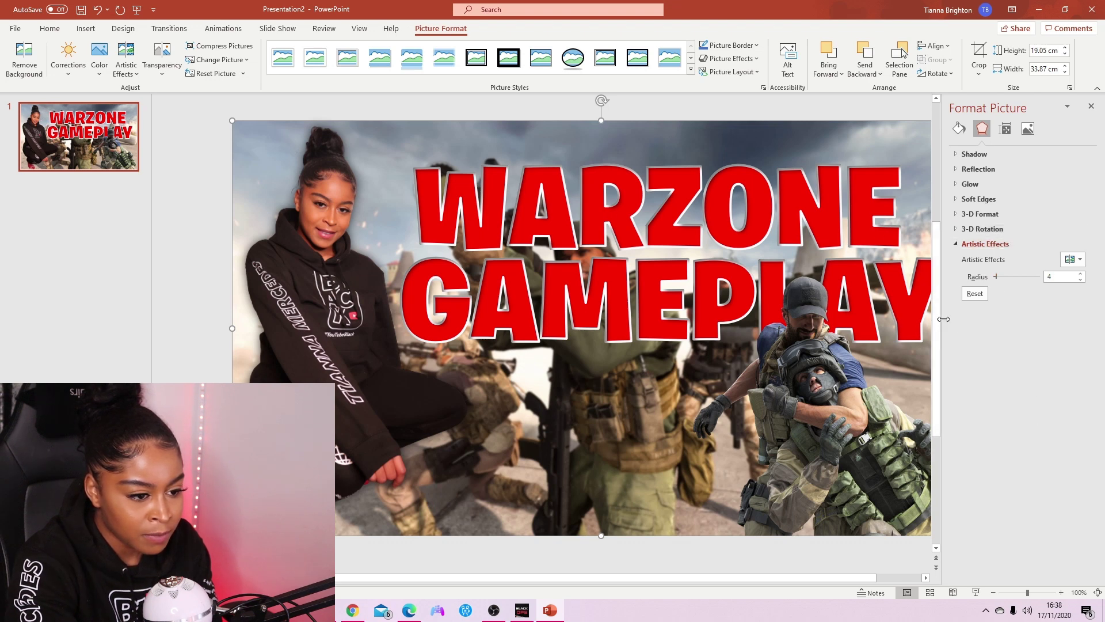
{"action": "left_click_drag", "start_coordinate": [939, 316], "coordinate": [1049, 324]}
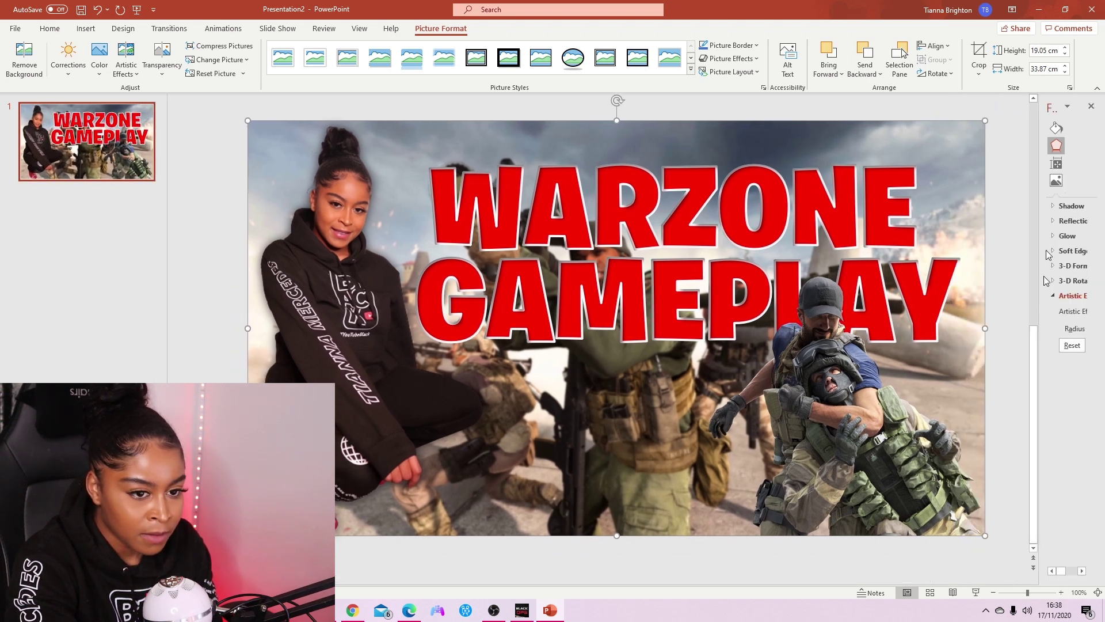
{"action": "left_click", "coordinate": [1092, 107]}
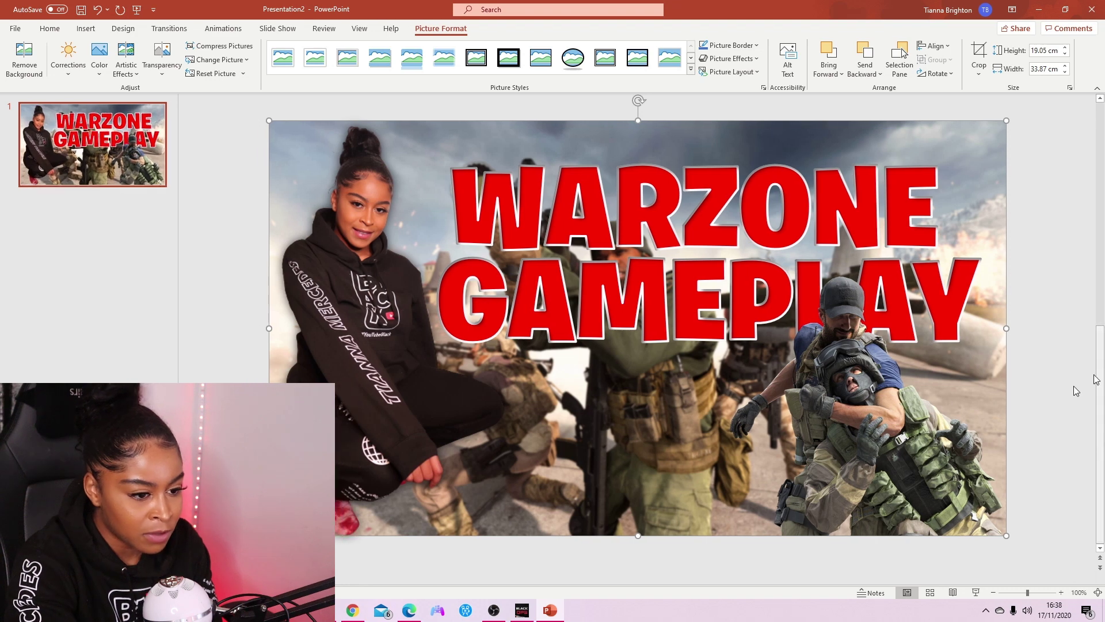
- Shift the soldier picture slightly and move WARZONE up and to the left
{"action": "left_click", "coordinate": [1029, 189]}
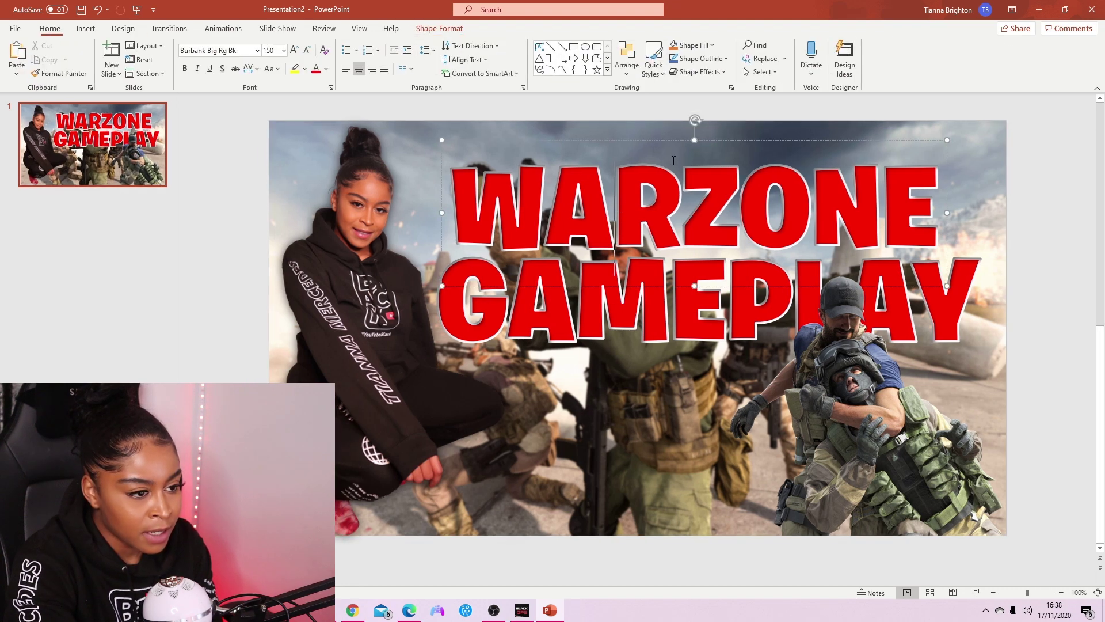
{"action": "left_click_drag", "start_coordinate": [849, 407], "coordinate": [892, 395]}
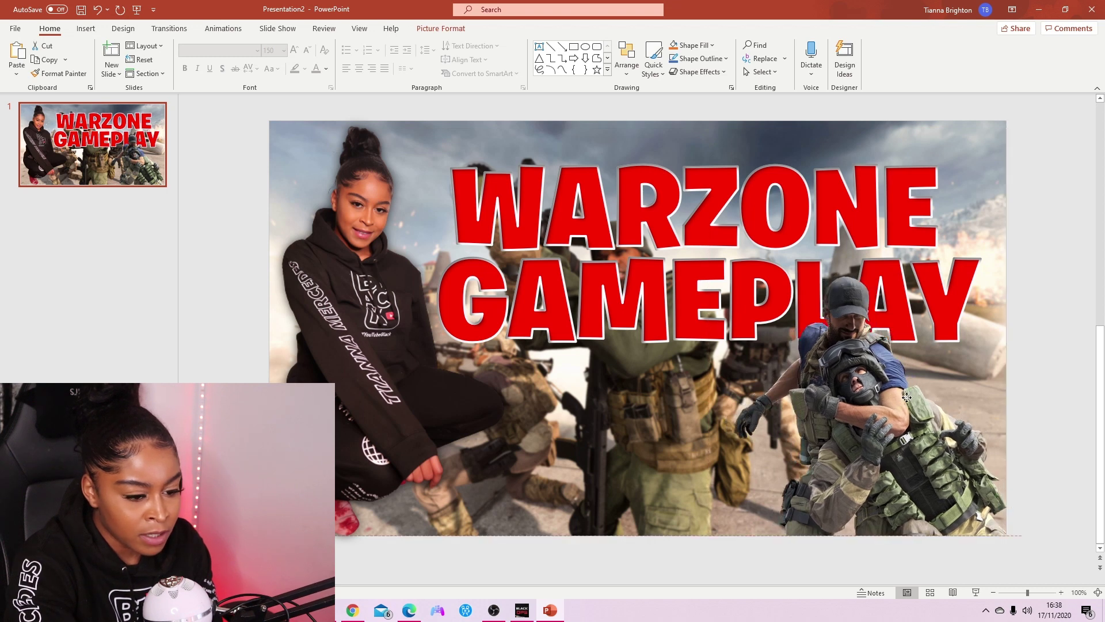
{"action": "left_click", "coordinate": [734, 212]}
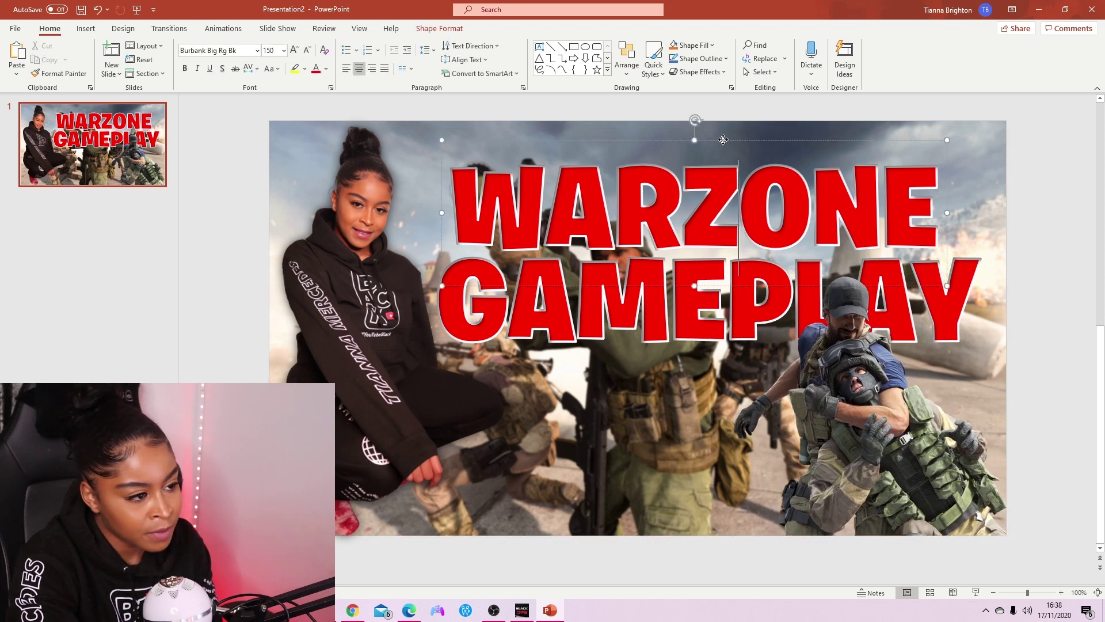
{"action": "left_click_drag", "start_coordinate": [723, 142], "coordinate": [707, 128]}
- Bring the GAMEPLAY box in front of the soldiers picture
{"action": "left_click", "coordinate": [548, 281]}
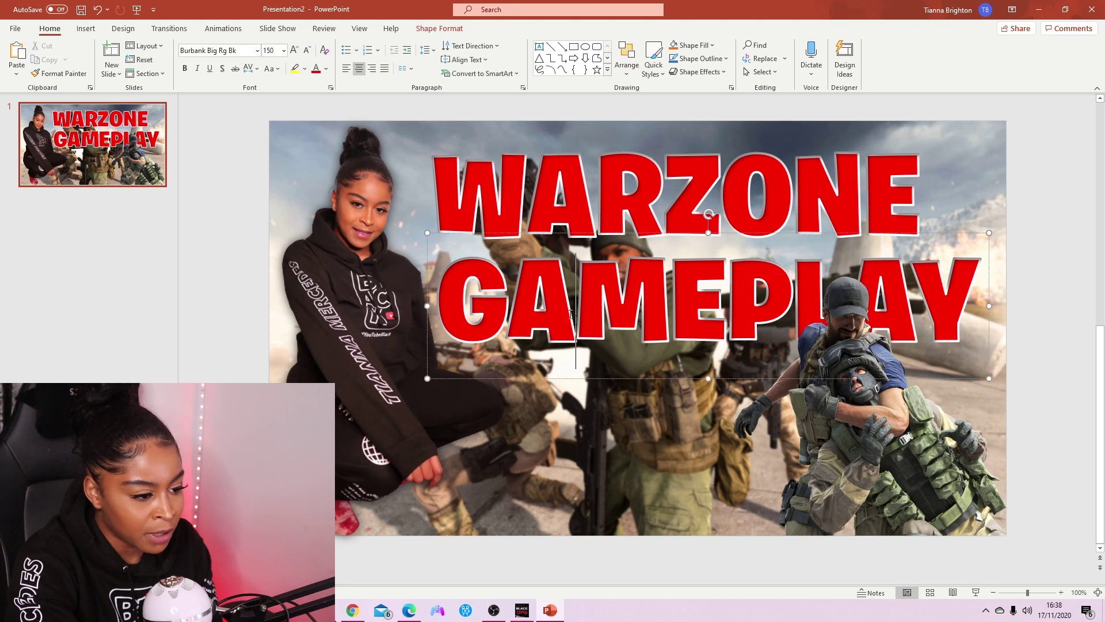
{"action": "left_click", "coordinate": [619, 385]}
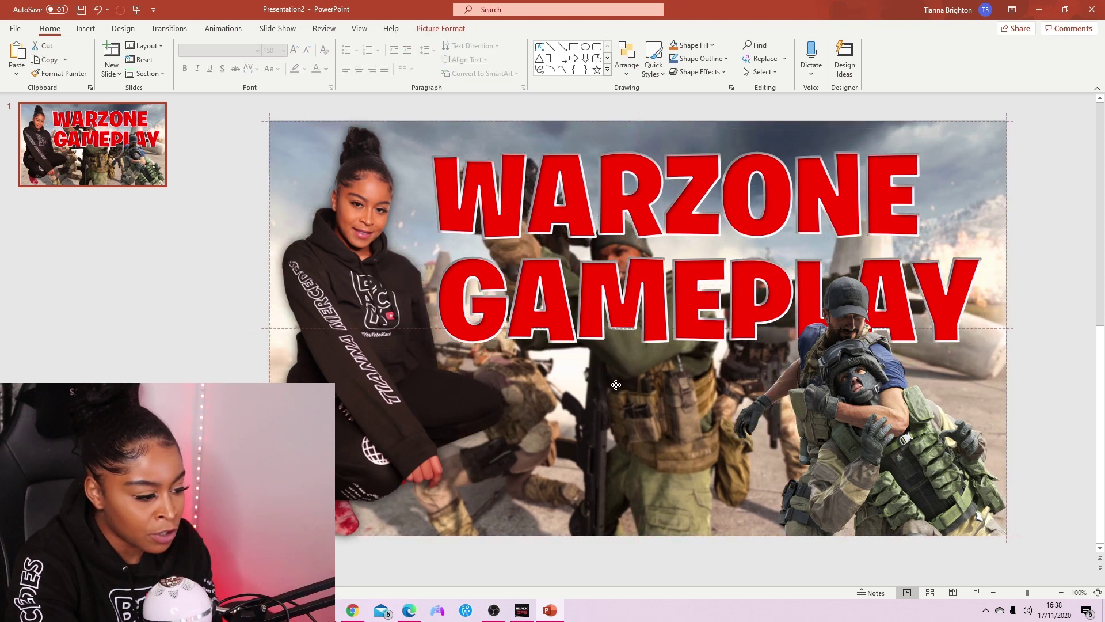
{"action": "right_click", "coordinate": [714, 234]}
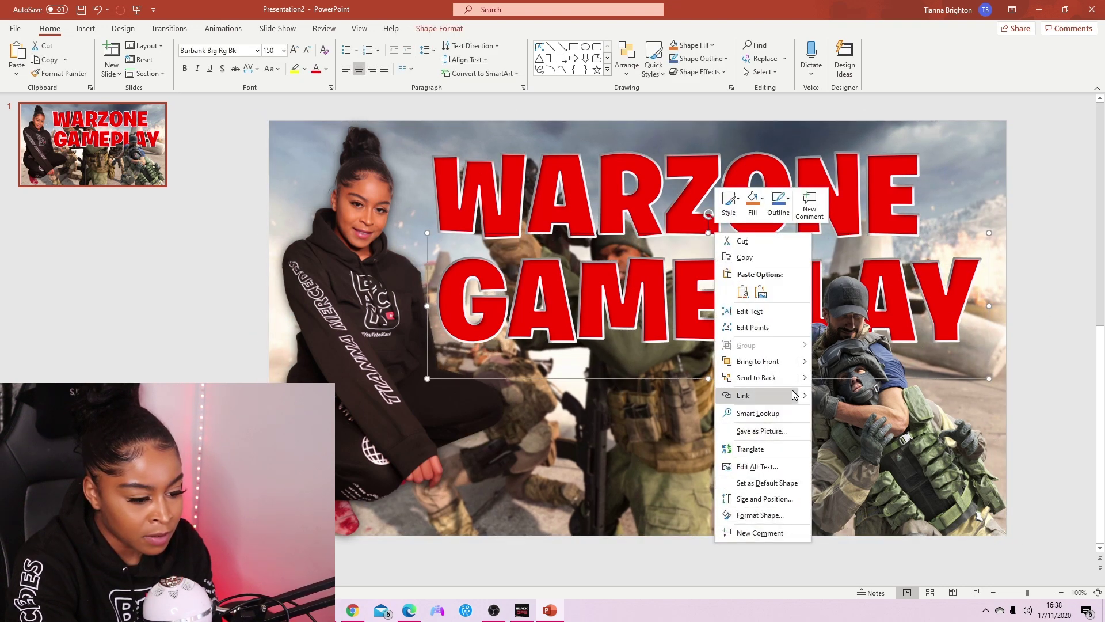
{"action": "left_click", "coordinate": [749, 362]}
- Select the WARZONE box and add GAMEPLAY to the selection
{"action": "left_click", "coordinate": [704, 196]}
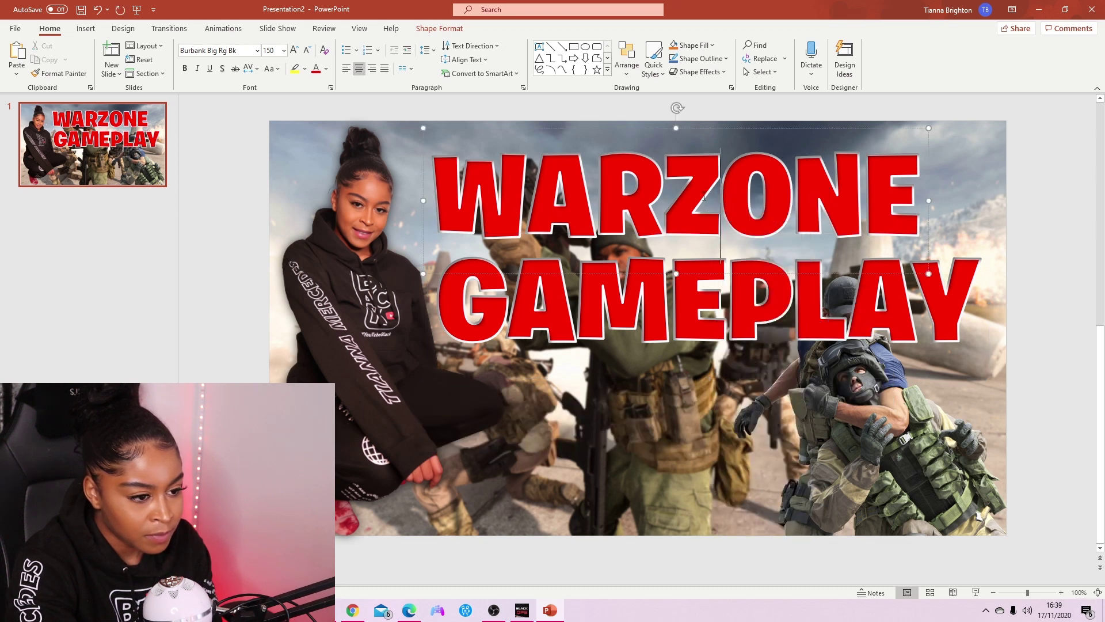
{"action": "left_click", "coordinate": [725, 128]}
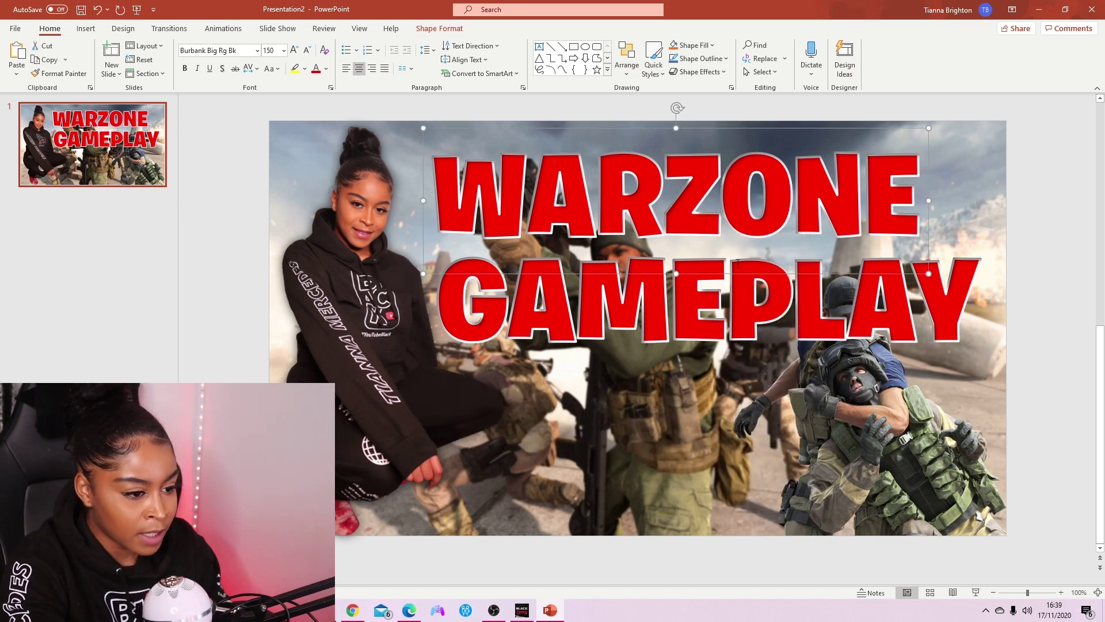
{"action": "left_click", "coordinate": [712, 381], "text": "shift"}
{"action": "left_click", "coordinate": [652, 312], "text": "shift"}
- Rotate both title boxes to tilt the headline upward, keeping the box wide enough
{"action": "left_click", "coordinate": [838, 483], "text": "shift"}
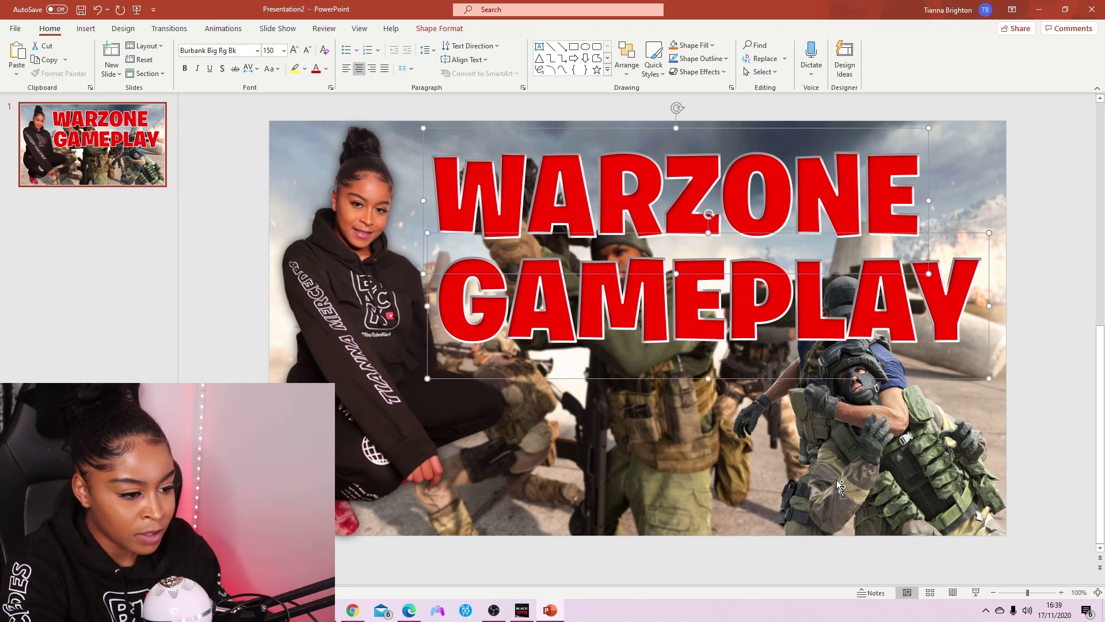
{"action": "mouse_move", "coordinate": [677, 109]}
{"action": "left_mouse_down"}
{"action": "mouse_move", "coordinate": [693, 110]}
{"action": "mouse_move", "coordinate": [663, 109]}
{"action": "left_mouse_up"}
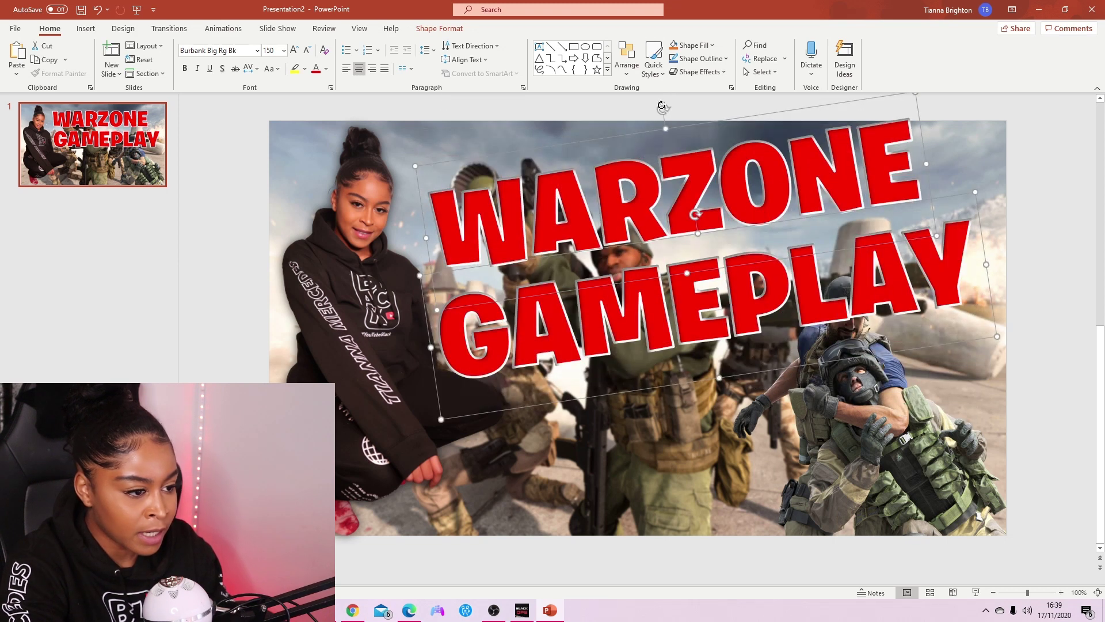
{"action": "left_click_drag", "start_coordinate": [956, 313], "coordinate": [867, 247]}
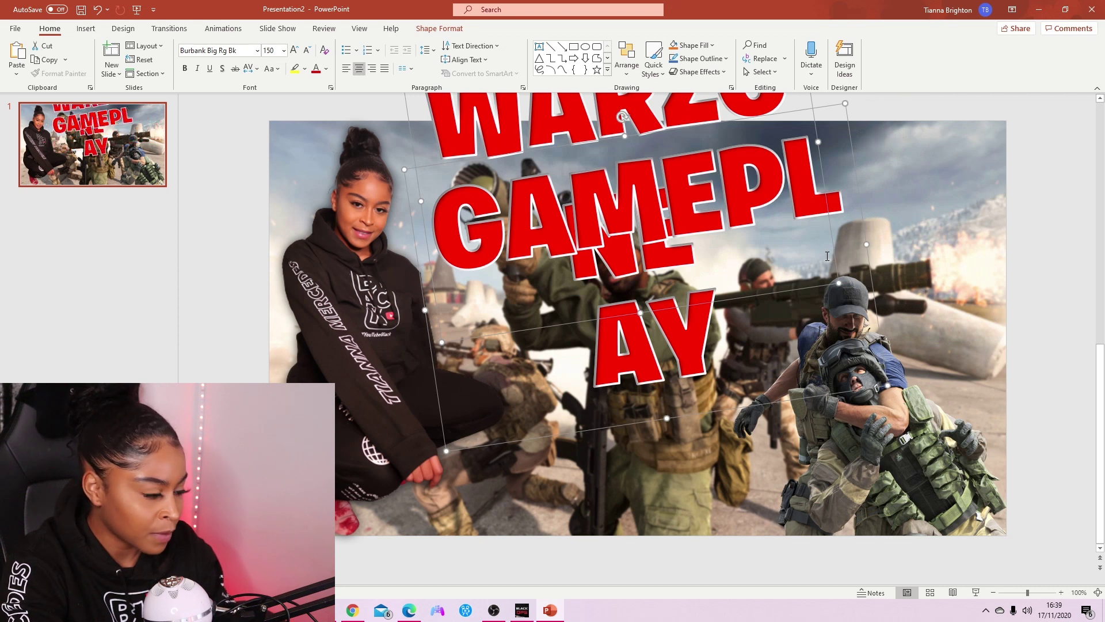
{"action": "key", "text": "ctrl+z"}
{"action": "left_click", "coordinate": [1092, 243]}
{"action": "left_click", "coordinate": [918, 223]}
{"action": "left_click_drag", "start_coordinate": [935, 236], "coordinate": [962, 250]}
- Shrink WARZONE to font size 125 and GAMEPLAY to 104
{"action": "left_click_drag", "start_coordinate": [873, 156], "coordinate": [521, 83]}
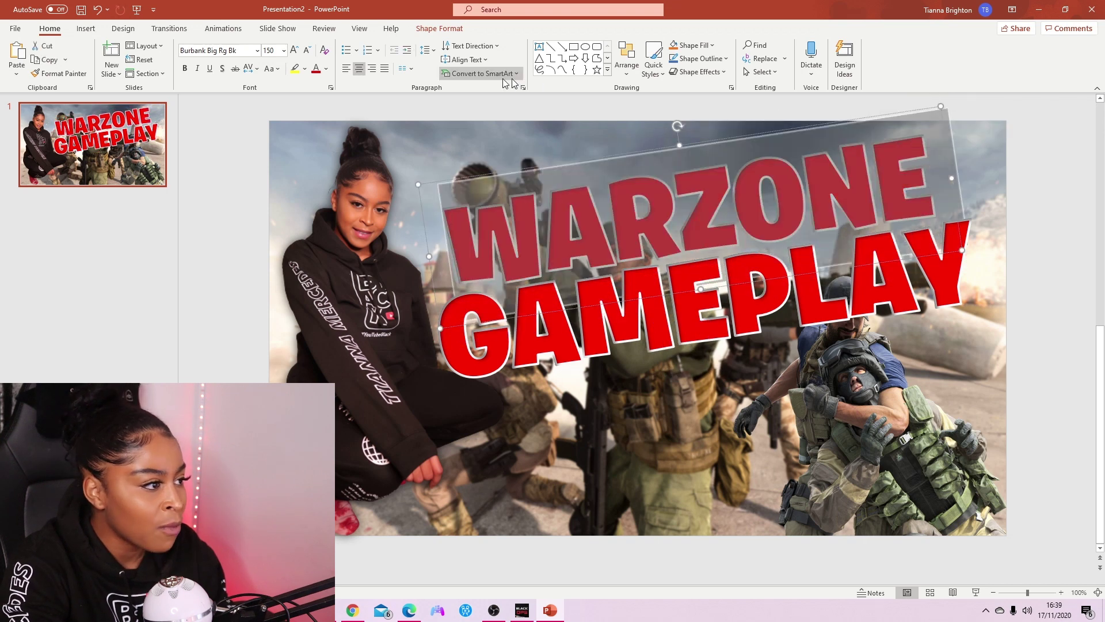
{"action": "left_click", "coordinate": [307, 50]}
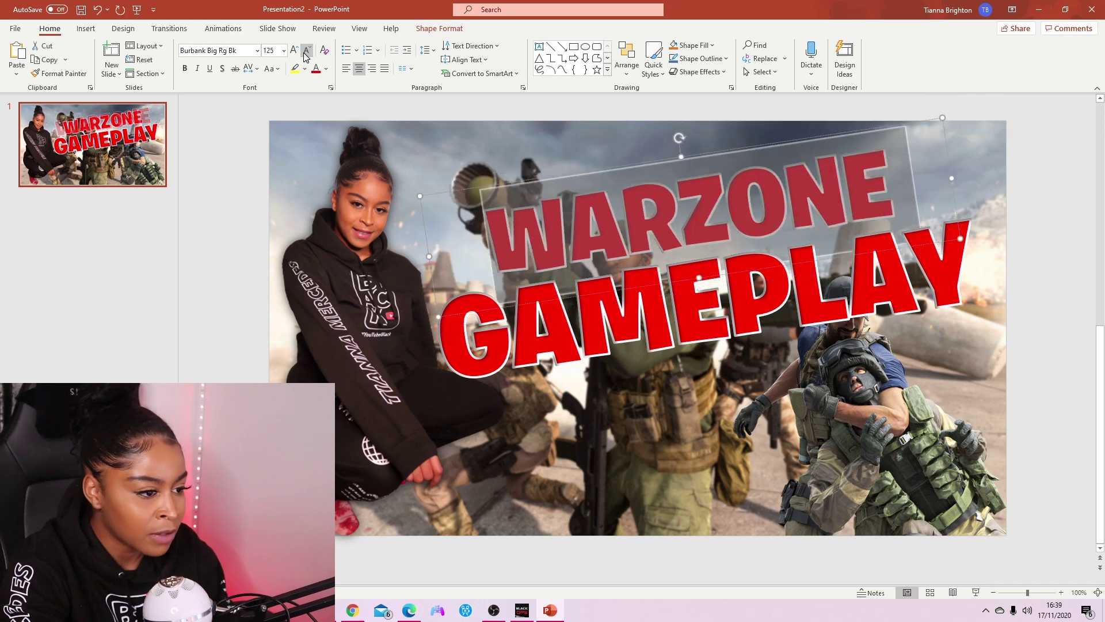
{"action": "left_click", "coordinate": [667, 314]}
{"action": "double_click", "coordinate": [668, 314]}
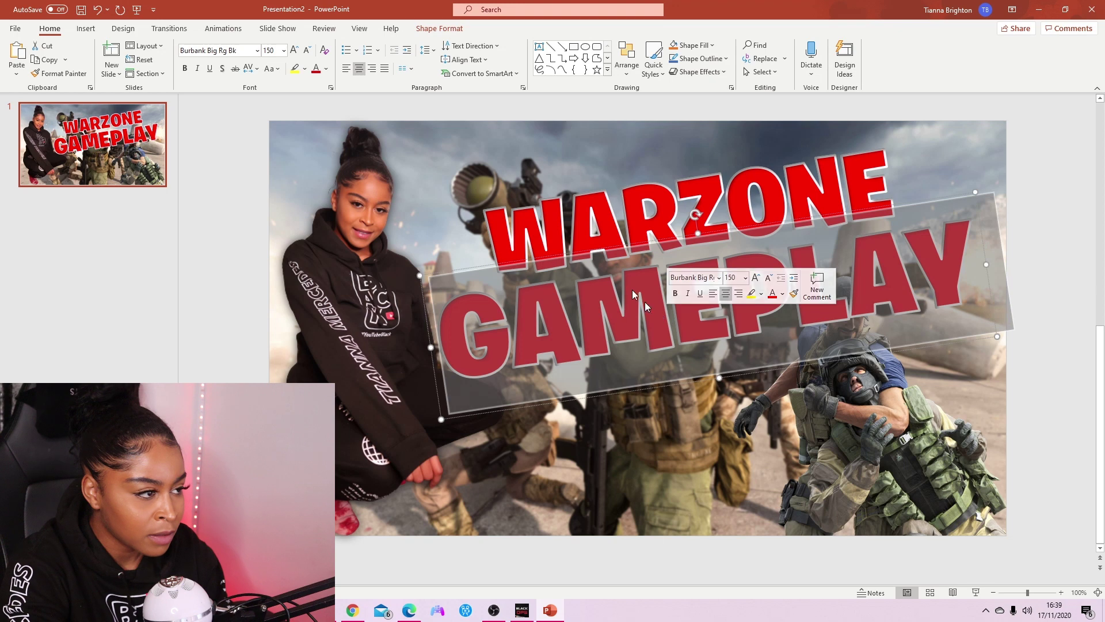
{"action": "left_click", "coordinate": [307, 50]}
{"action": "left_click", "coordinate": [308, 50]}
{"action": "left_click", "coordinate": [308, 50]}
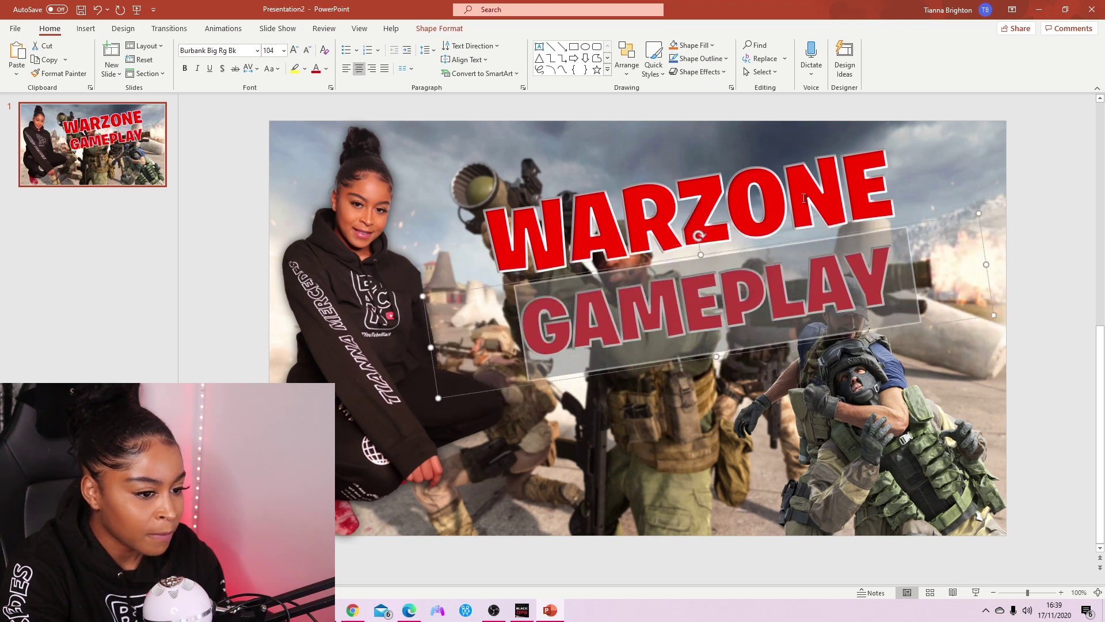
{"action": "left_click", "coordinate": [776, 287]}
- Reposition the tilted title left toward the slide's centre, above the soldiers
{"action": "scroll", "coordinate": [1104, 282], "scroll_direction": "up", "scroll_amount": 1}
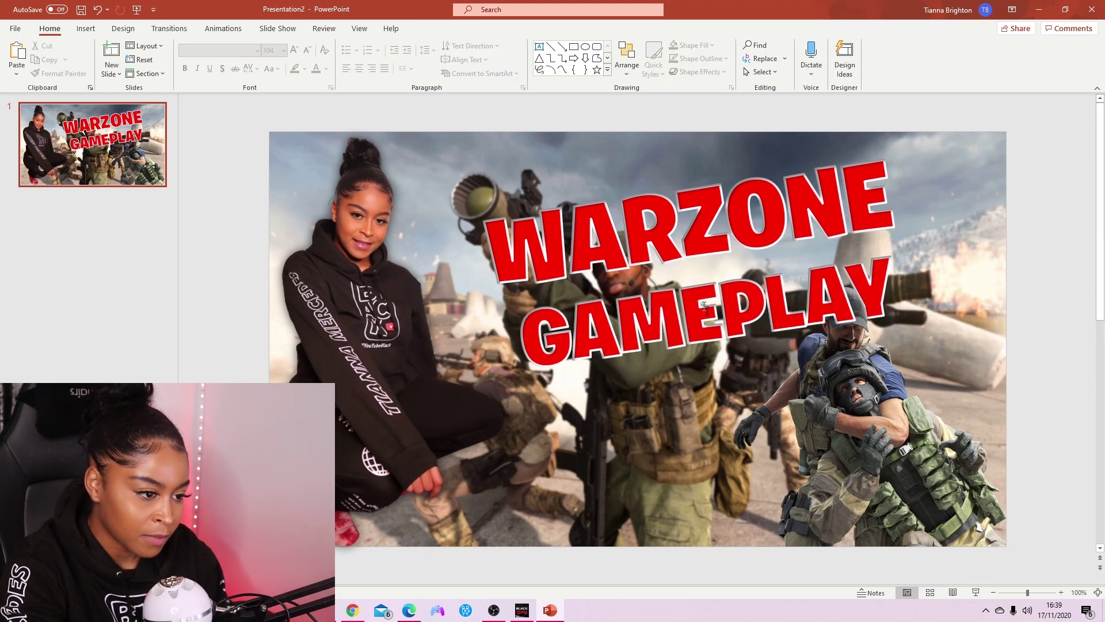
{"action": "left_click_drag", "start_coordinate": [676, 274], "coordinate": [679, 255]}
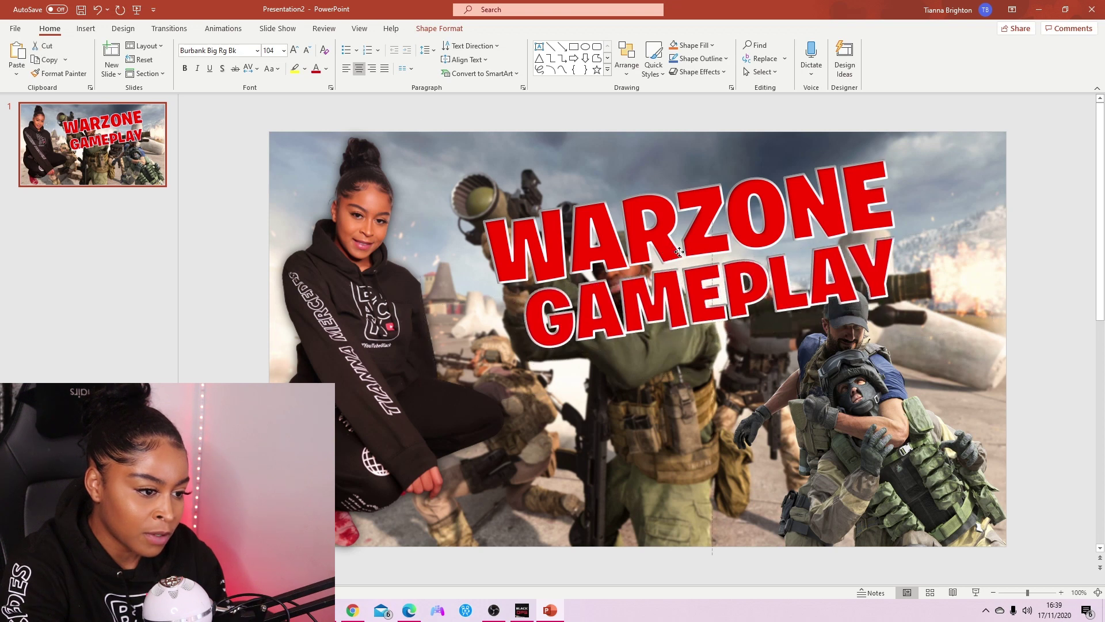
{"action": "left_click", "coordinate": [1026, 247]}
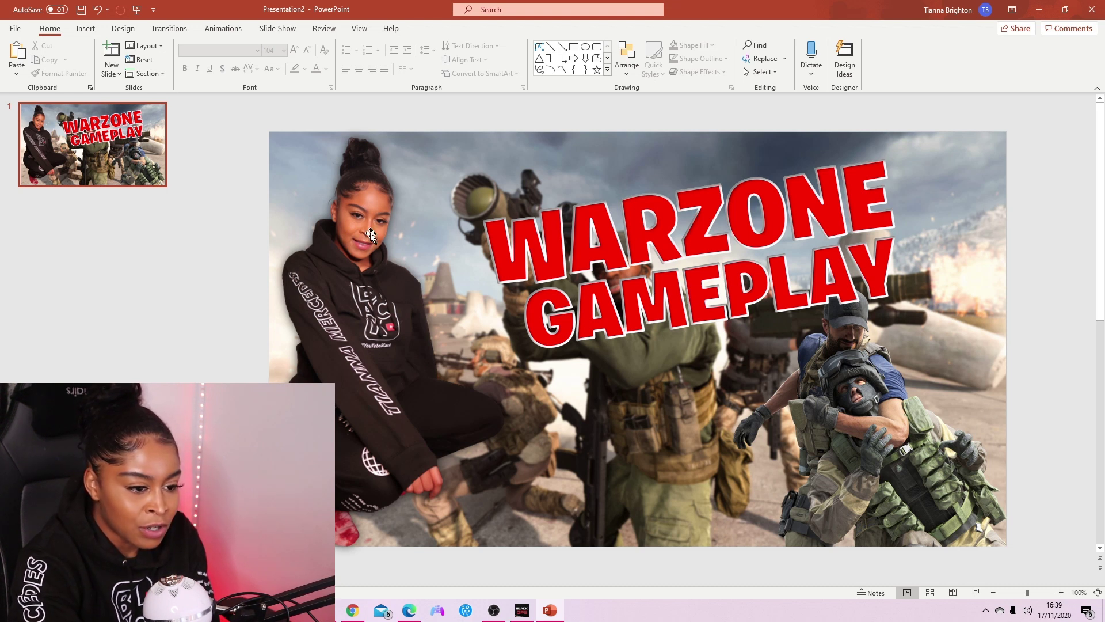
{"action": "left_click", "coordinate": [663, 240]}
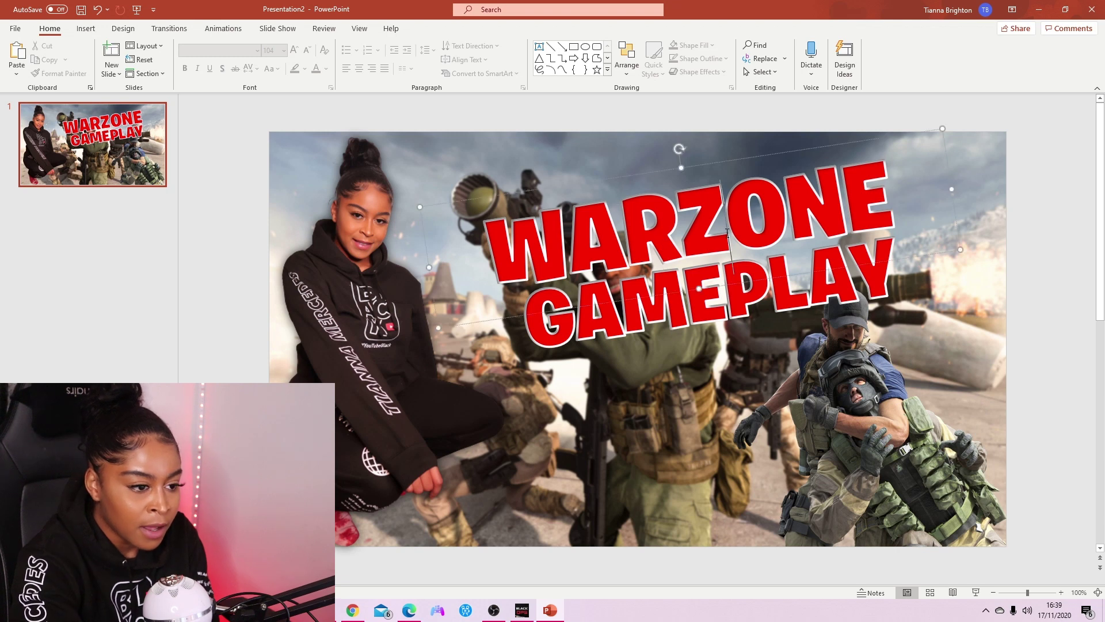
{"action": "left_click_drag", "start_coordinate": [535, 312], "coordinate": [489, 311]}
{"action": "left_click", "coordinate": [669, 348]}
{"action": "left_click_drag", "start_coordinate": [666, 358], "coordinate": [609, 363]}
{"action": "left_click", "coordinate": [1063, 157]}
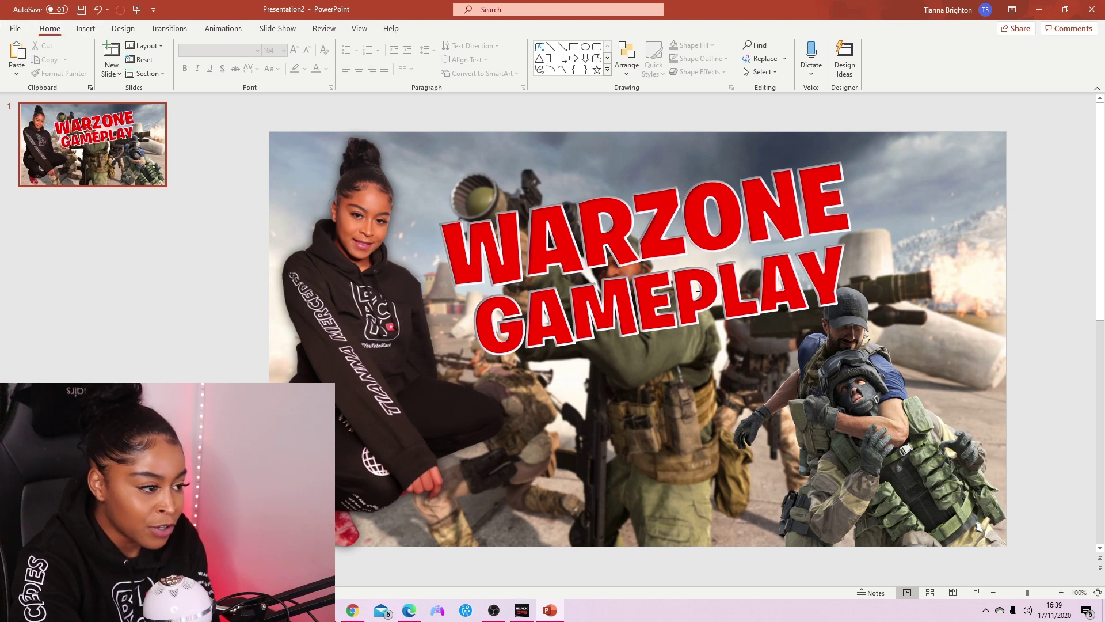
- Start Save As to This PC with JPEG as the file type
{"action": "left_click", "coordinate": [367, 204]}
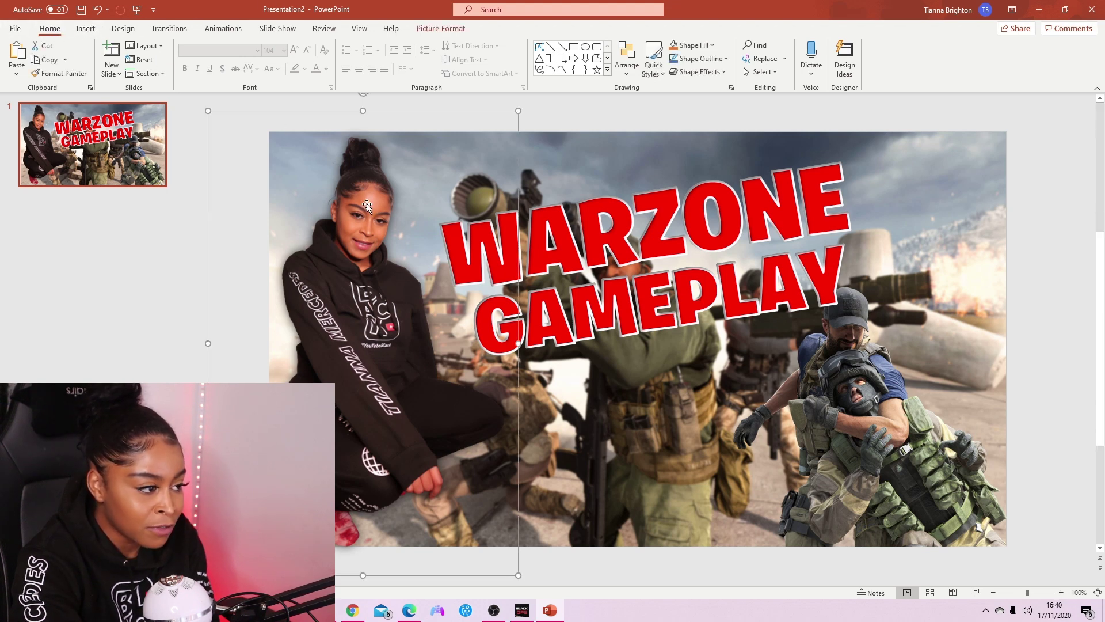
{"action": "left_click", "coordinate": [185, 227]}
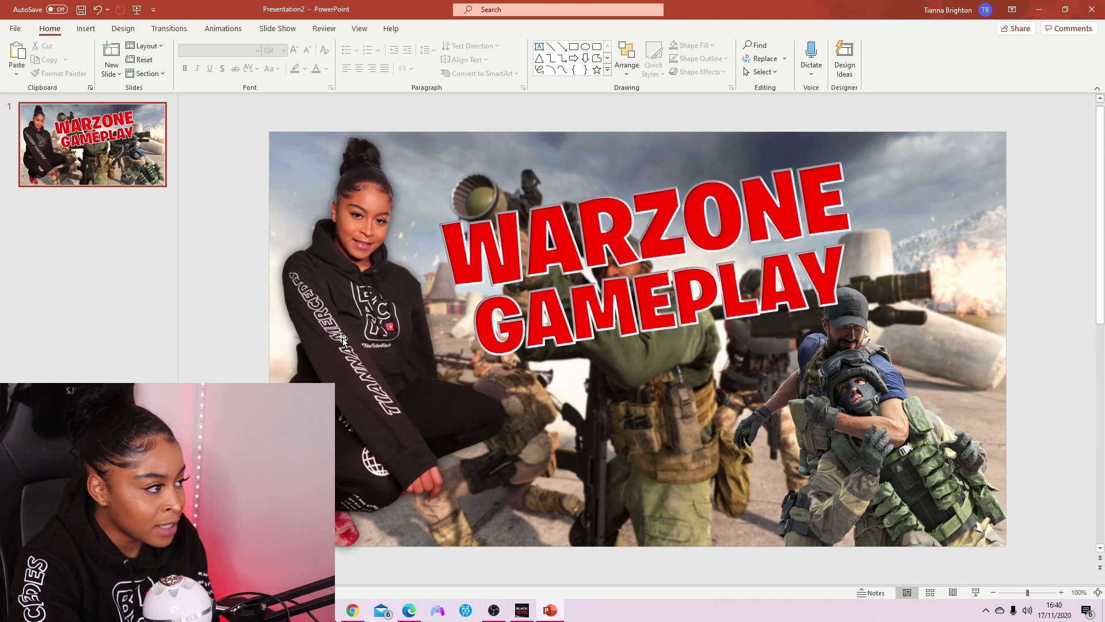
{"action": "left_click", "coordinate": [20, 32]}
{"action": "left_click", "coordinate": [50, 186]}
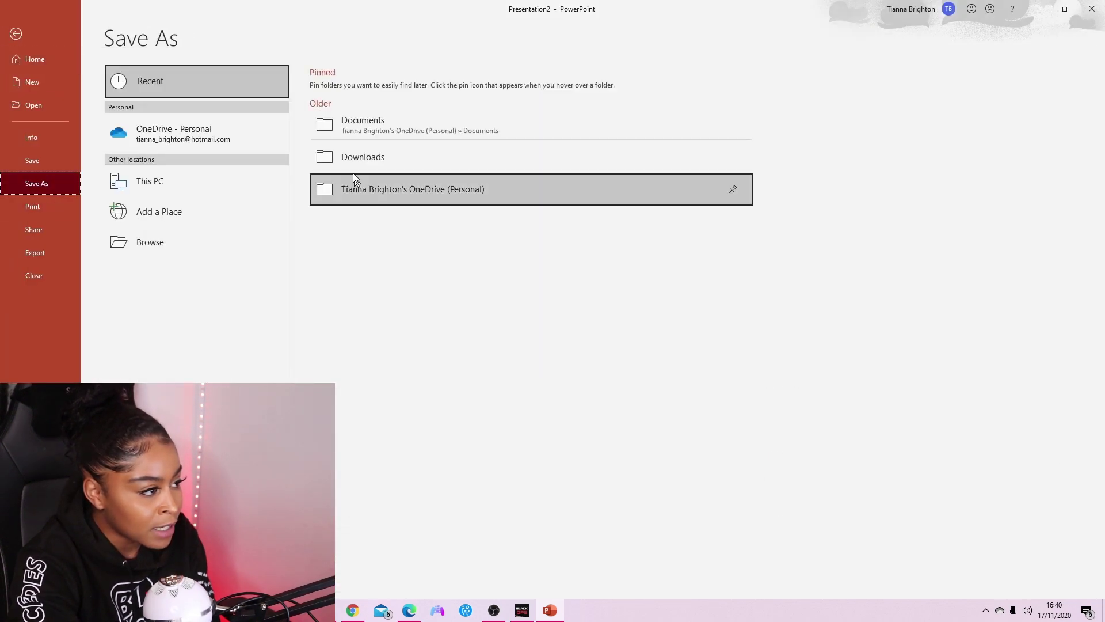
{"action": "left_click", "coordinate": [218, 190]}
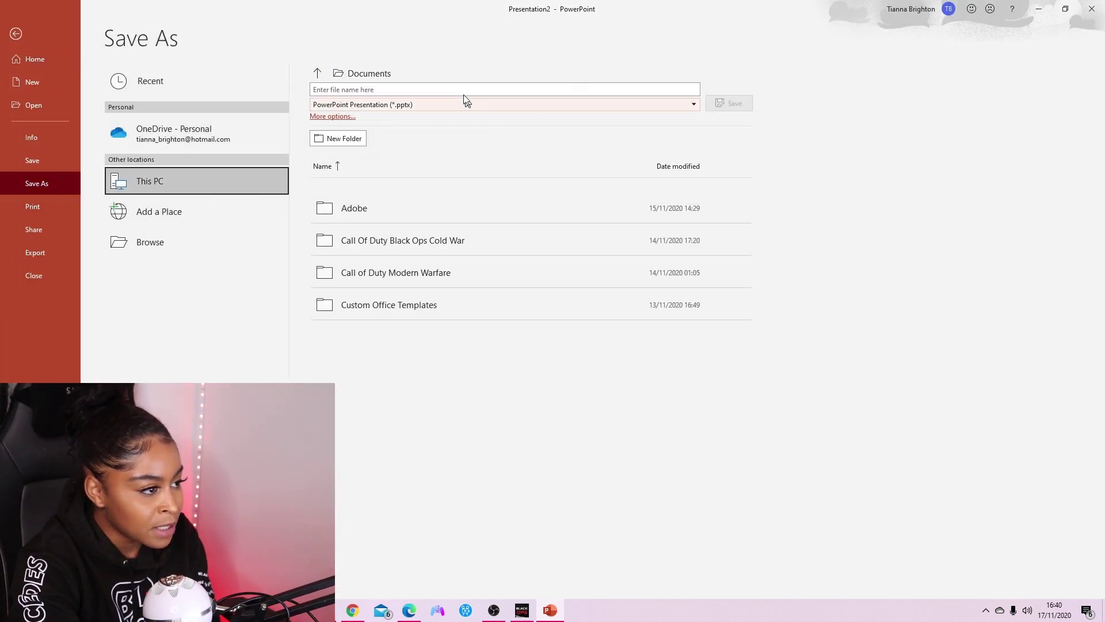
{"action": "left_click", "coordinate": [459, 106]}
{"action": "left_click", "coordinate": [454, 102]}
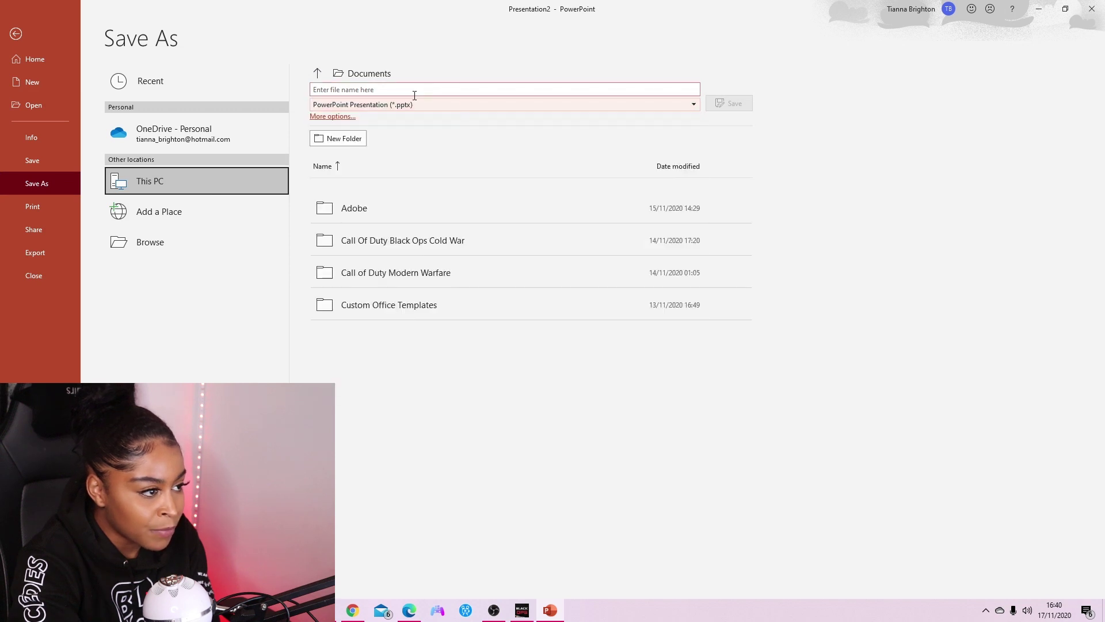
{"action": "left_click", "coordinate": [408, 108]}
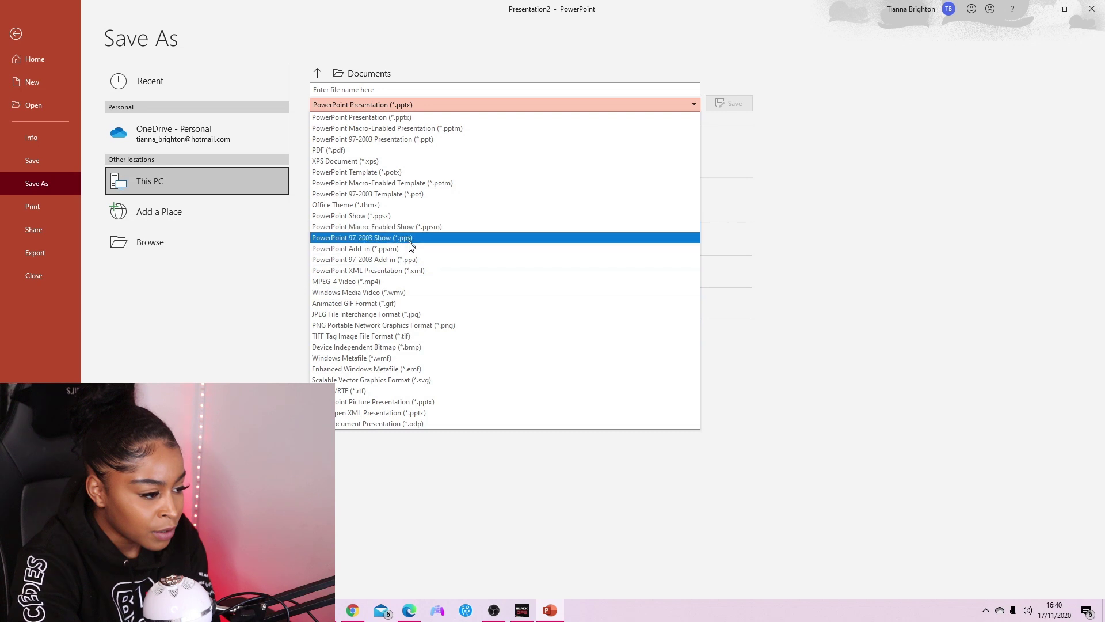
{"action": "left_click", "coordinate": [420, 316]}
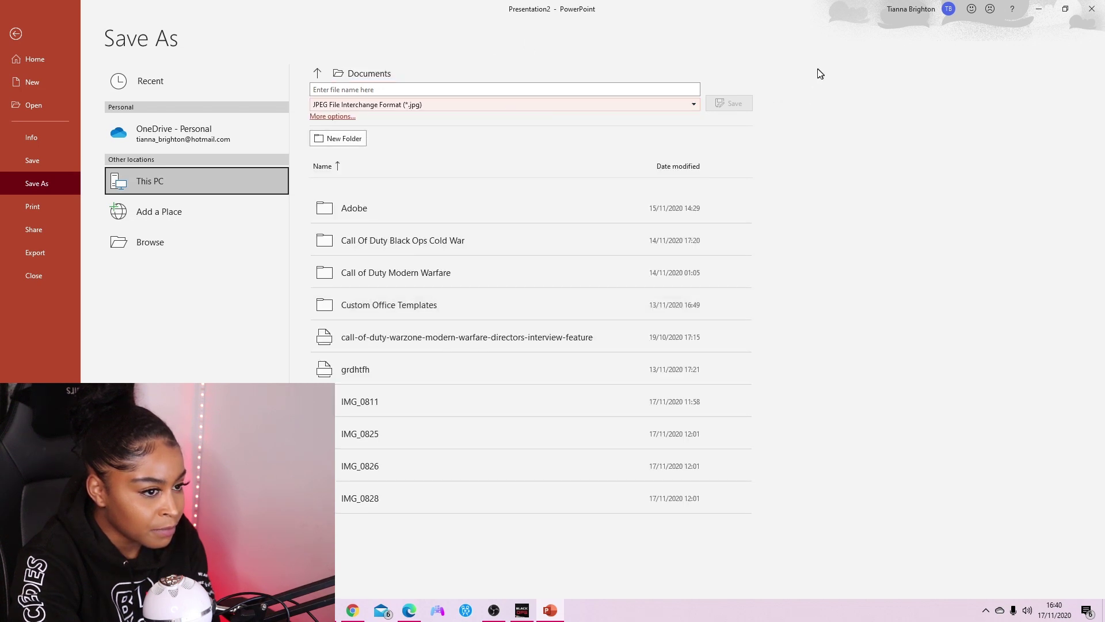
- Save just this slide as KJLBJKBHJV.jpg and open it from Documents
{"action": "left_click", "coordinate": [633, 91]}
{"action": "type", "text": "KJLBJKBHJ"}
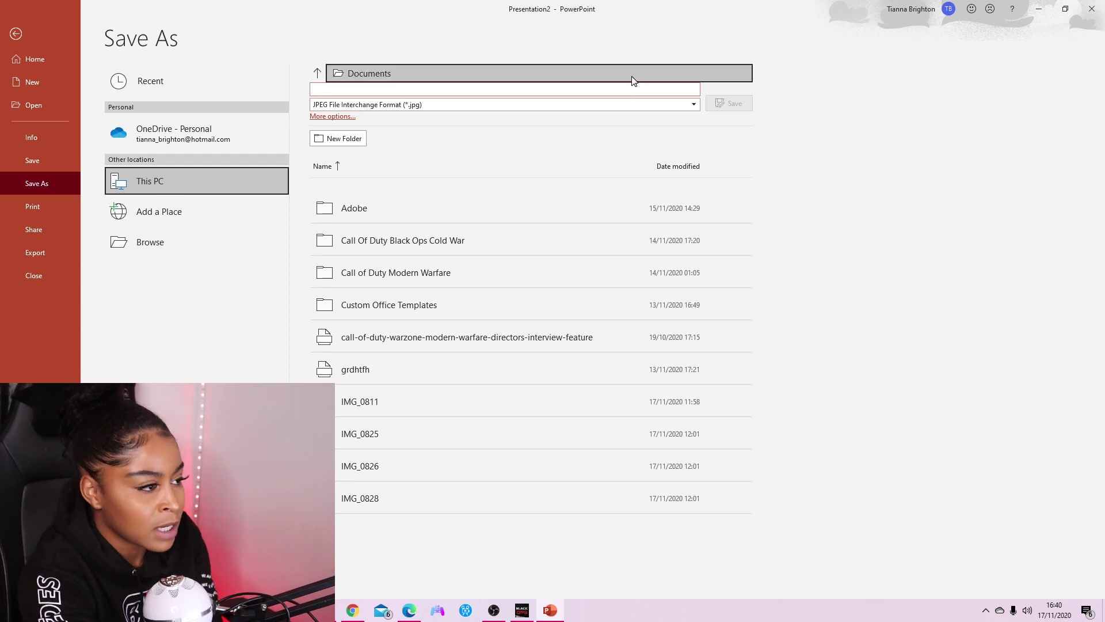
{"action": "type", "text": "V"}
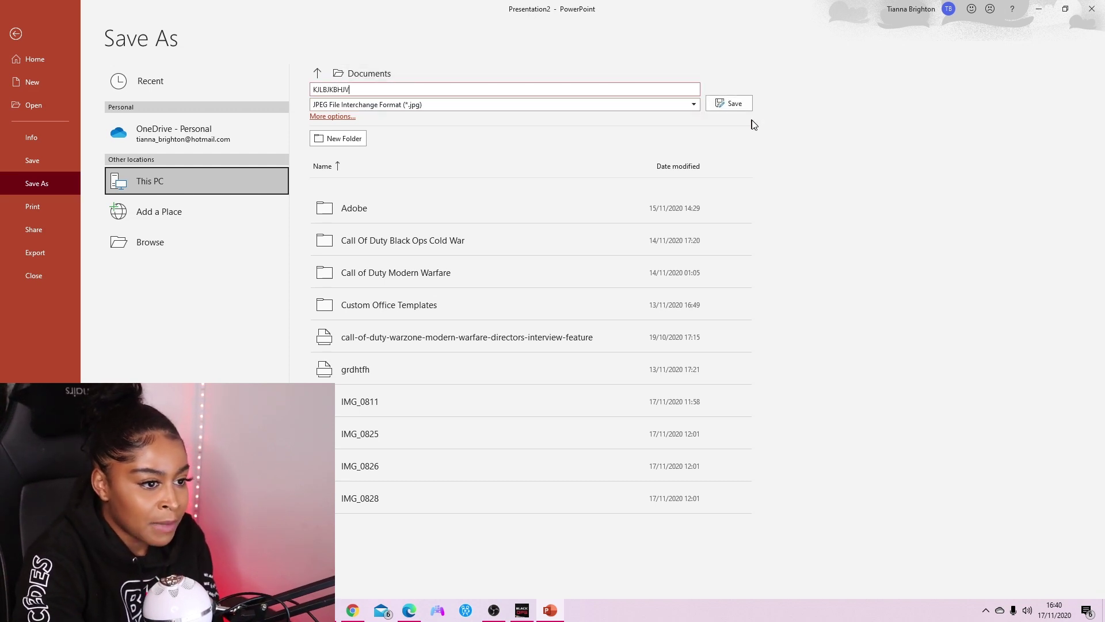
{"action": "left_click", "coordinate": [731, 103]}
{"action": "left_click", "coordinate": [557, 338]}
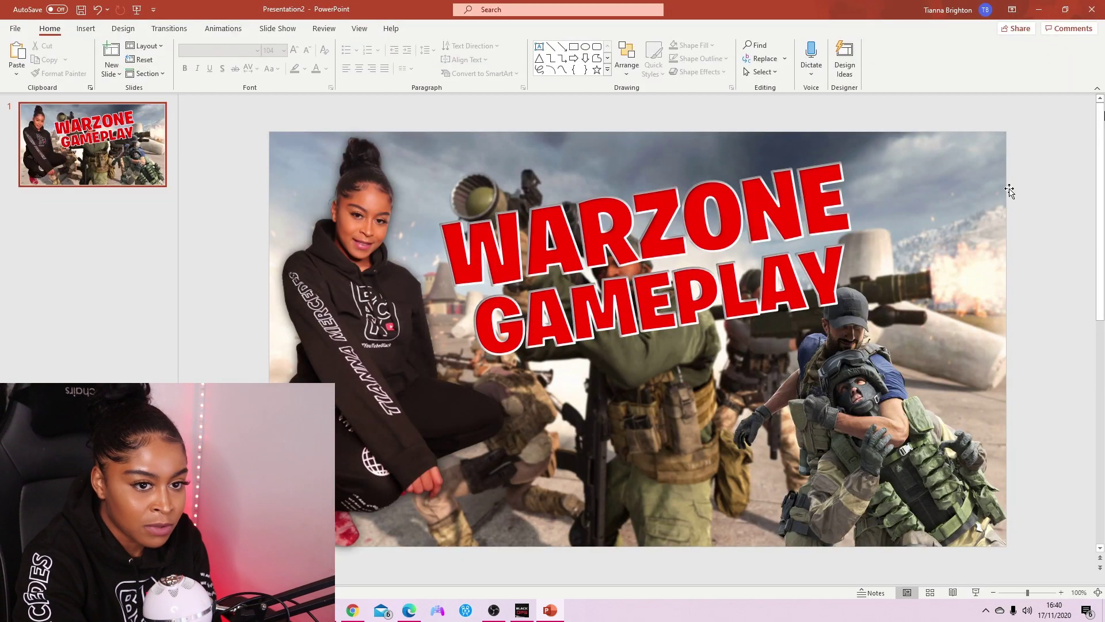
{"action": "left_click", "coordinate": [1039, 9]}
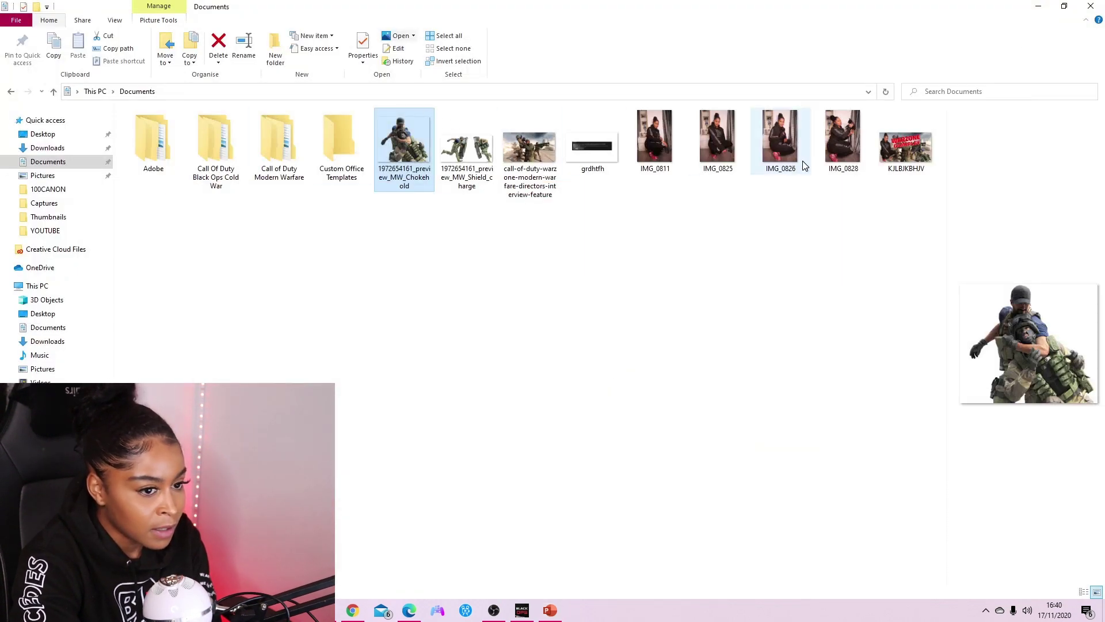
{"action": "double_click", "coordinate": [908, 169]}
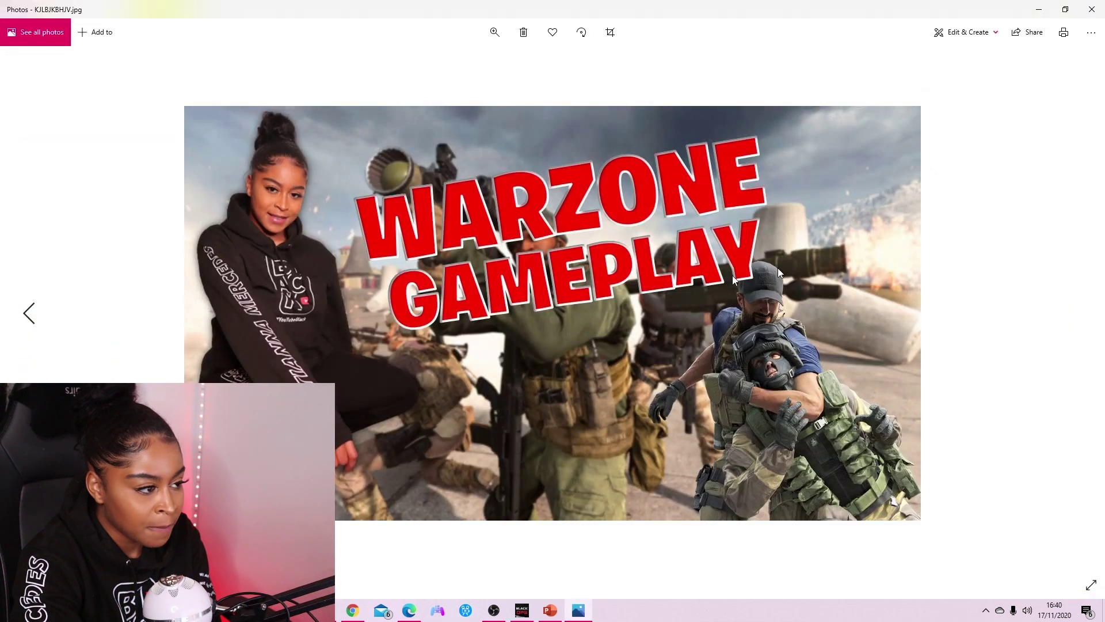